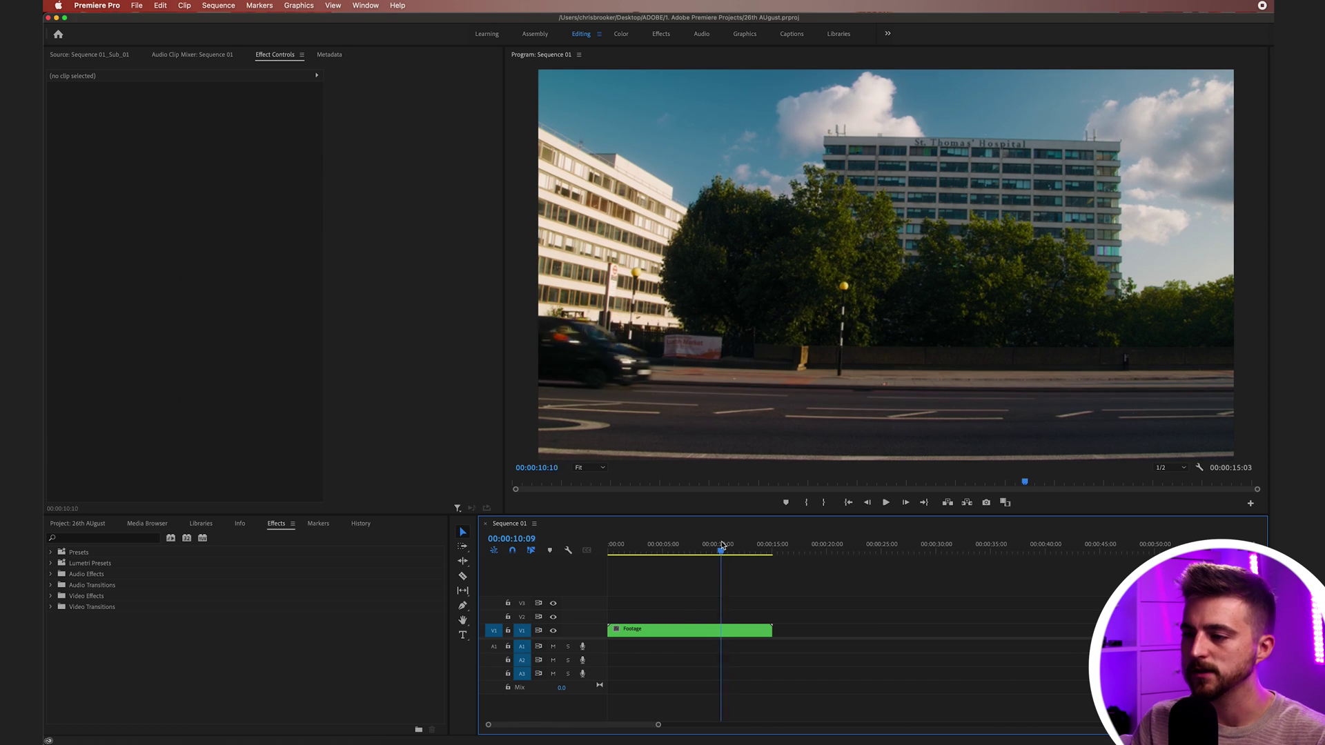
Duplicate the Footage clip onto track V2, directly above and aligned with the original on V1.
{"action": "key", "text": "space"}
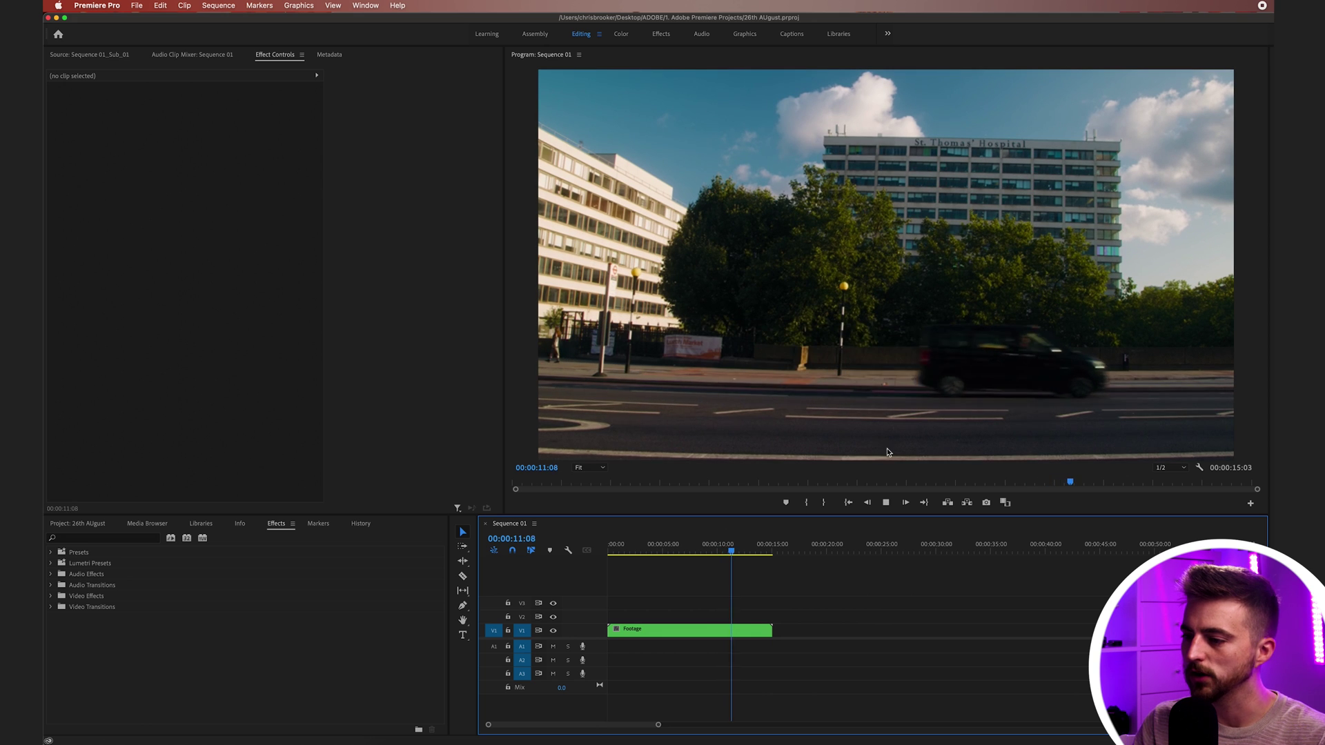
{"action": "key", "text": "space"}
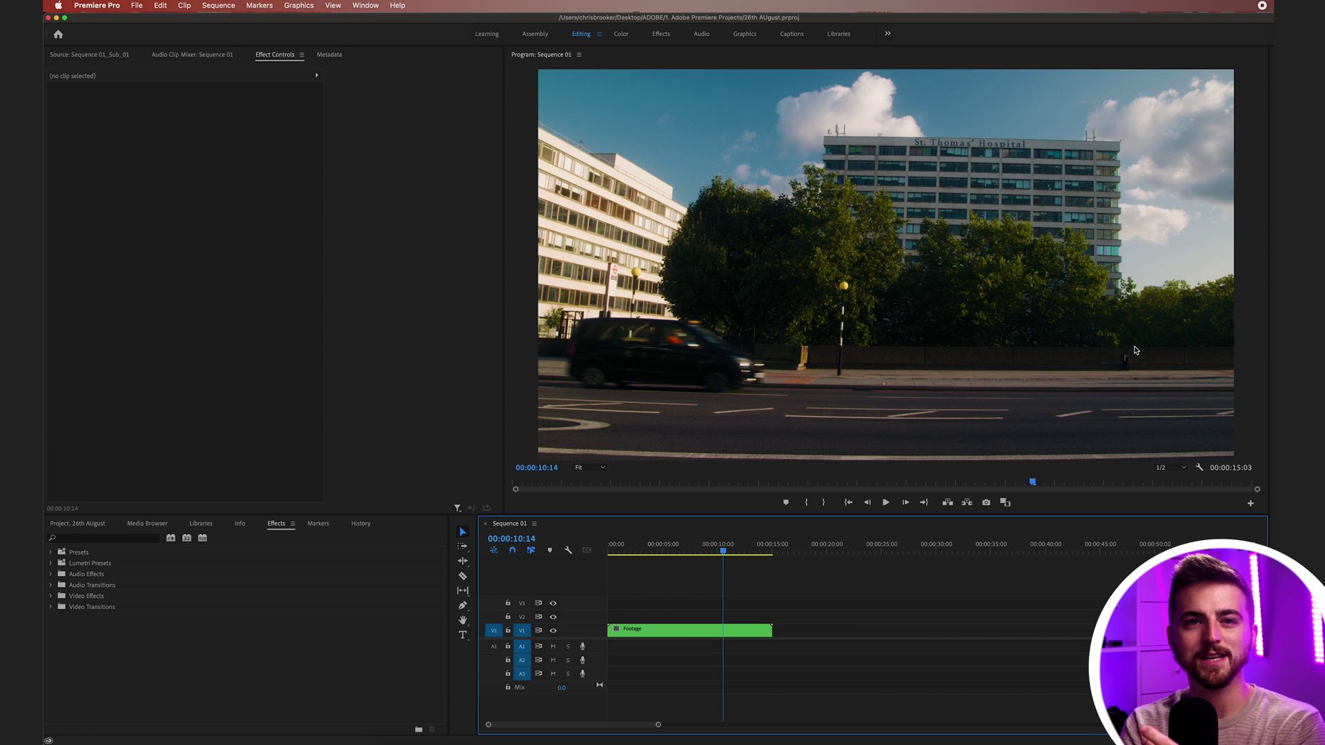
{"action": "mouse_move", "coordinate": [723, 546]}
{"action": "left_mouse_down"}
{"action": "mouse_move", "coordinate": [712, 547]}
{"action": "mouse_move", "coordinate": [723, 547]}
{"action": "left_mouse_up"}
{"action": "left_click", "coordinate": [739, 629]}
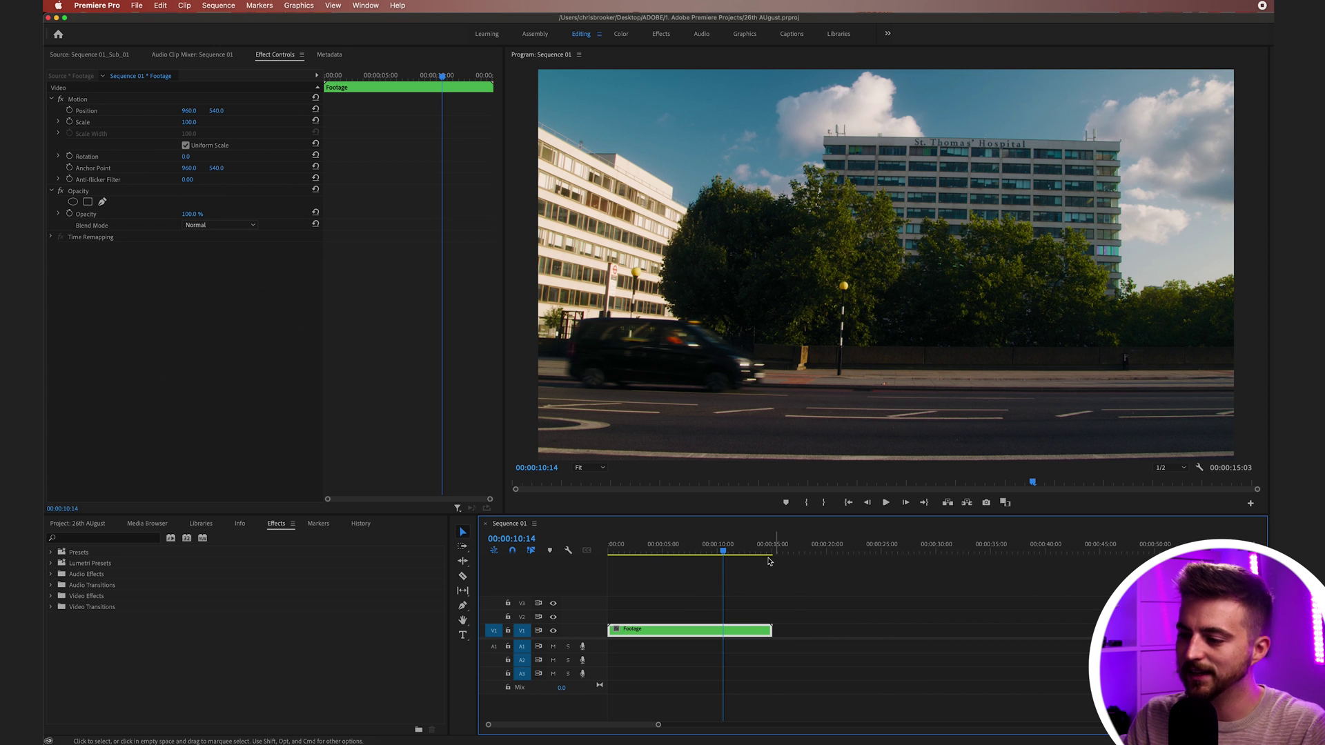
{"action": "left_click_drag", "start_coordinate": [755, 546], "coordinate": [882, 551]}
{"action": "key", "text": "super+v"}
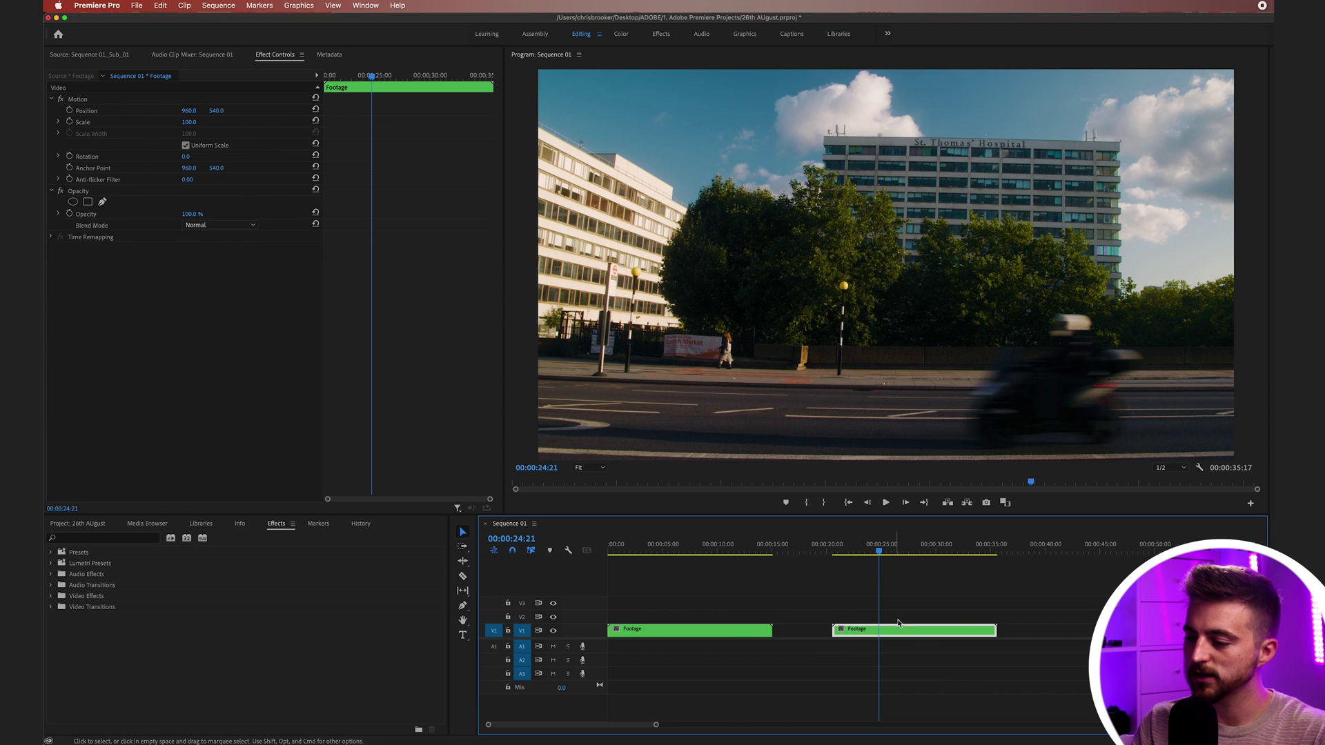
{"action": "left_click_drag", "start_coordinate": [924, 634], "coordinate": [683, 617]}
At 00:00:10:17, draw a freeform opacity mask around the black van on the V2 clip and start keyframing its Mask Path.
{"action": "left_click_drag", "start_coordinate": [707, 550], "coordinate": [728, 554]}
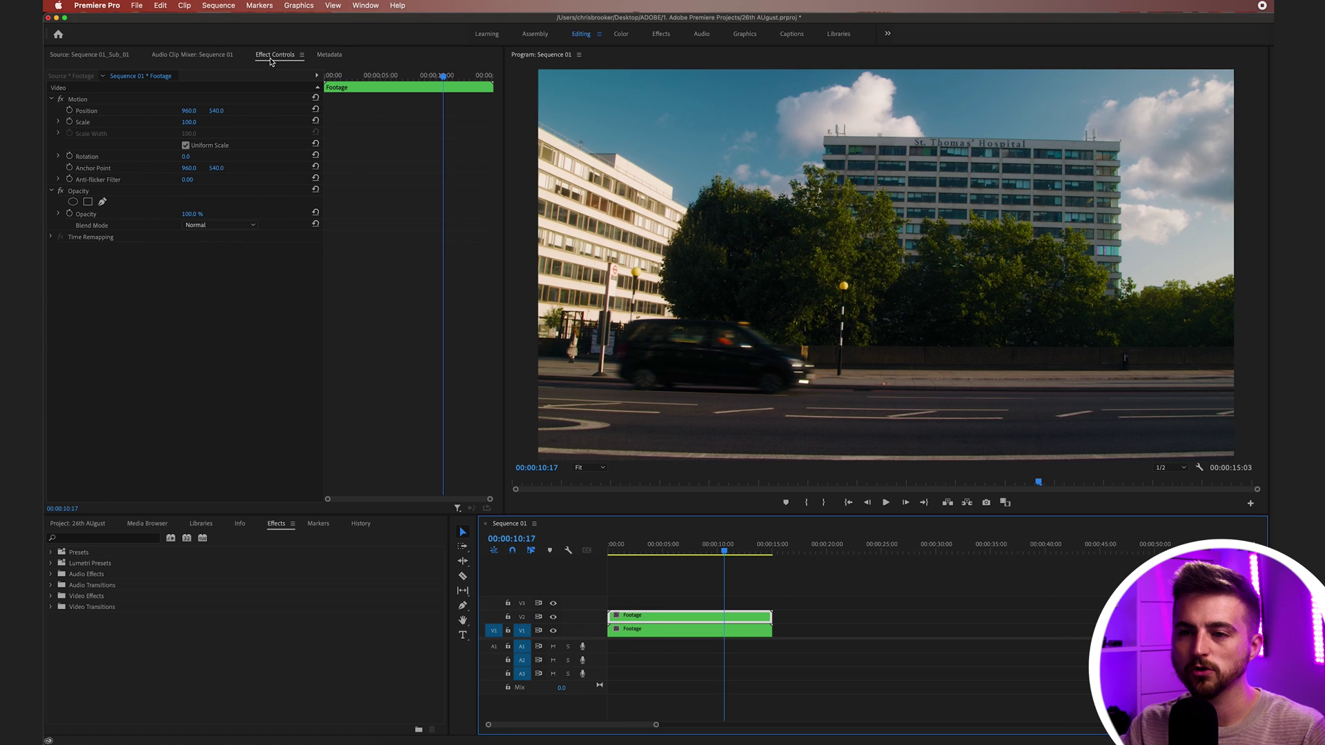
{"action": "left_click", "coordinate": [83, 193]}
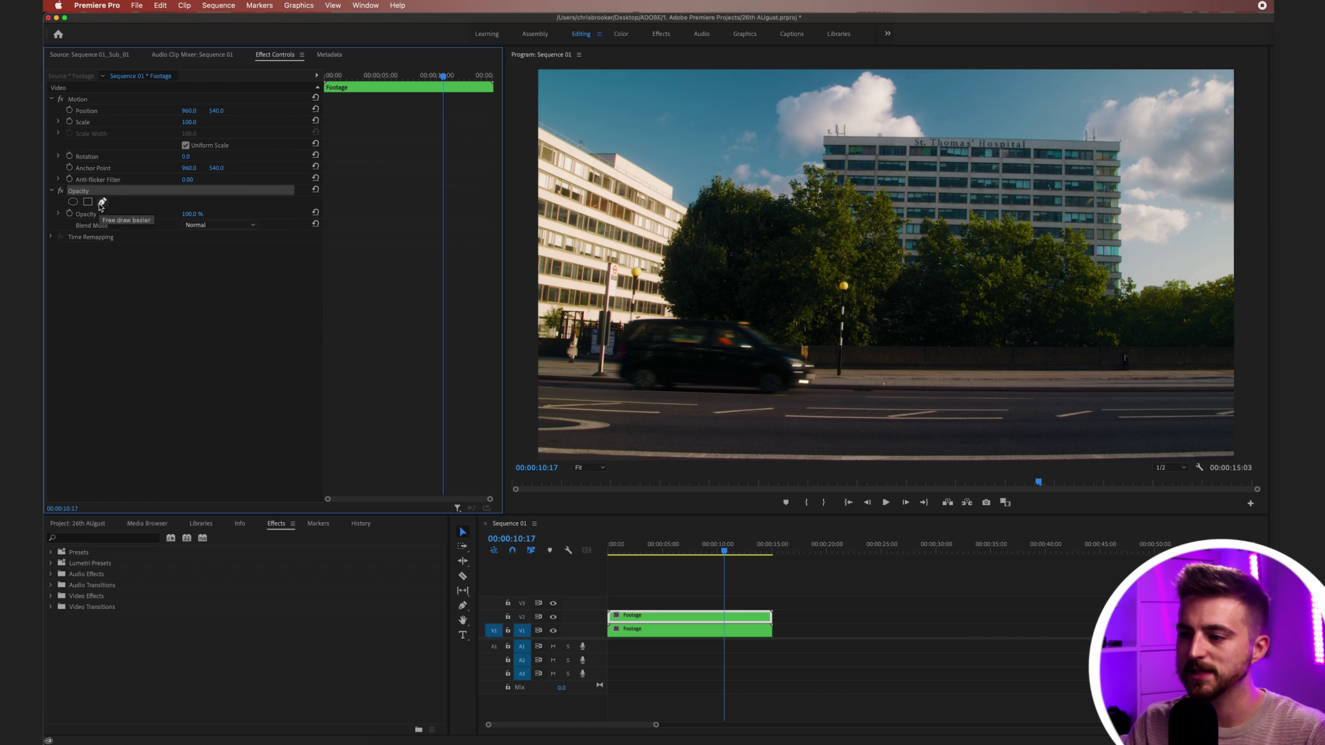
{"action": "left_click", "coordinate": [102, 203]}
{"action": "left_click", "coordinate": [606, 401]}
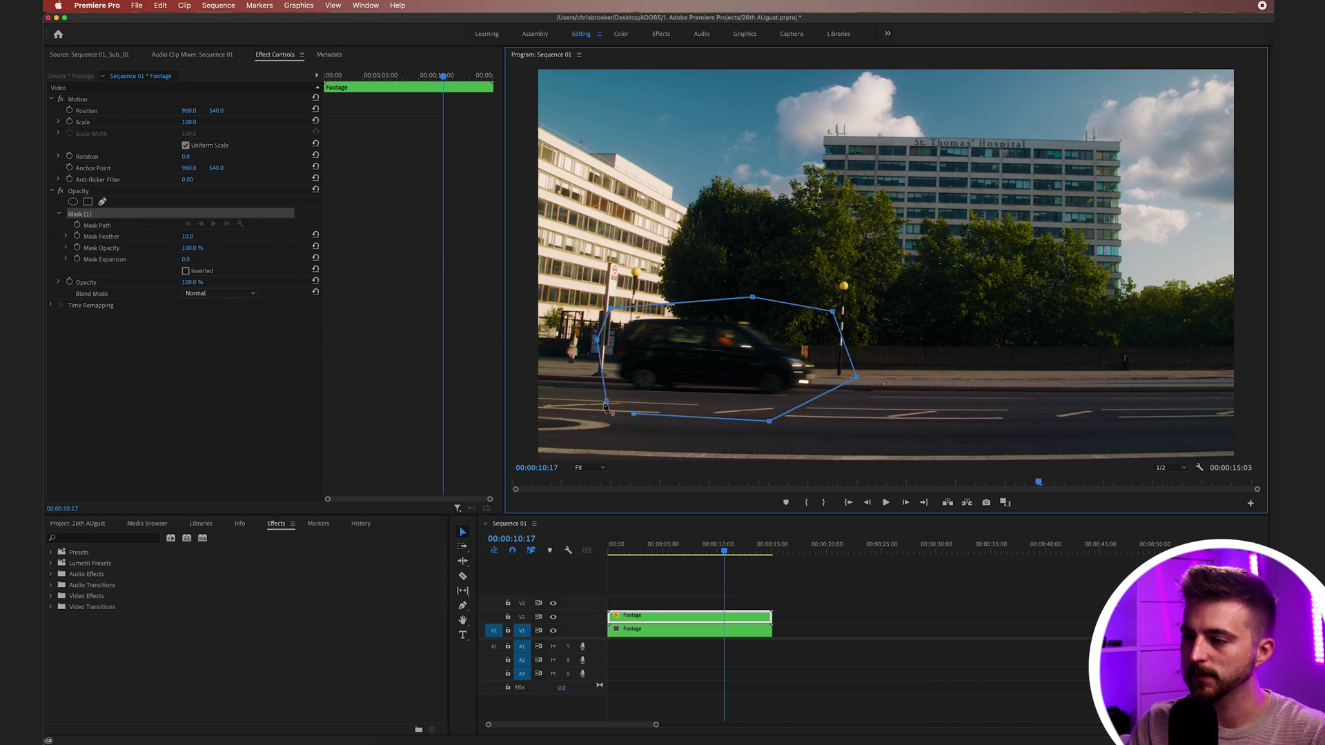
{"action": "left_click", "coordinate": [77, 228]}
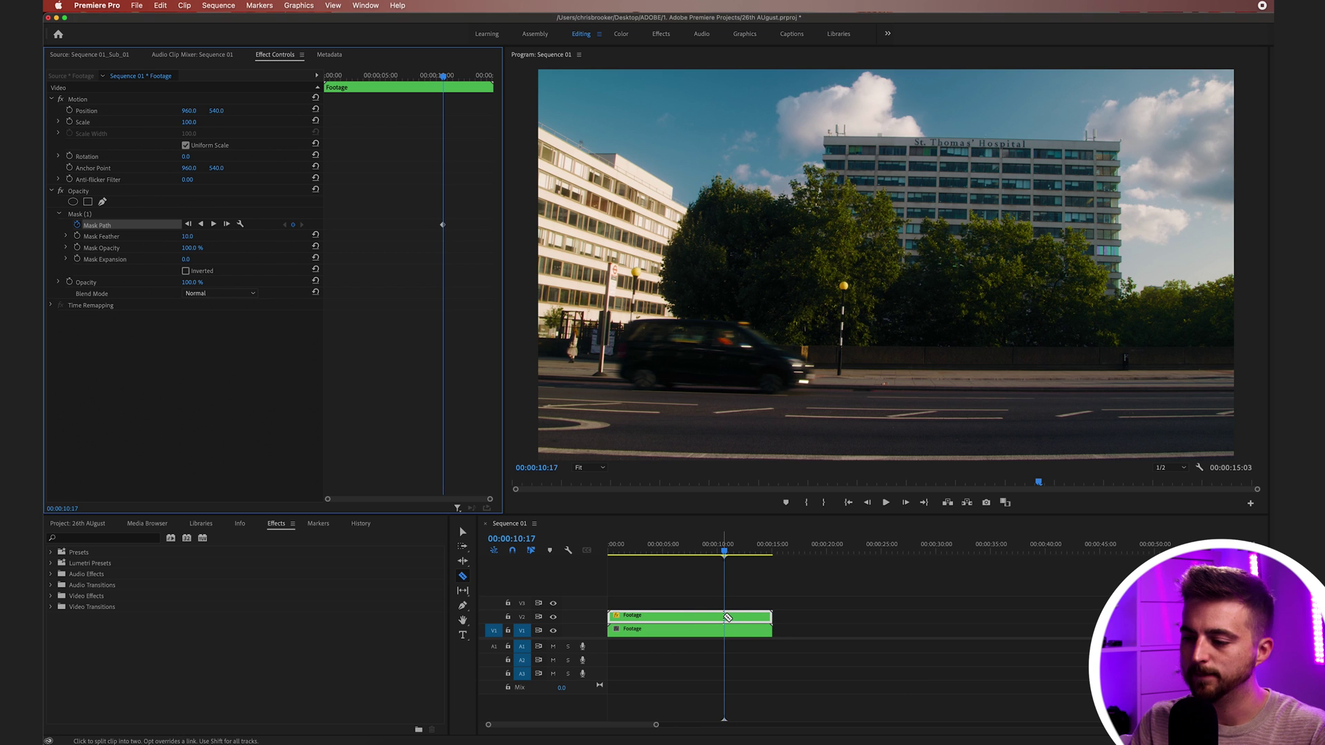
Split the V2 clip at 00:00:10:17 and delete the part before the cut.
{"action": "left_click", "coordinate": [728, 616]}
{"action": "key", "text": "v"}
{"action": "key", "text": "Delete"}
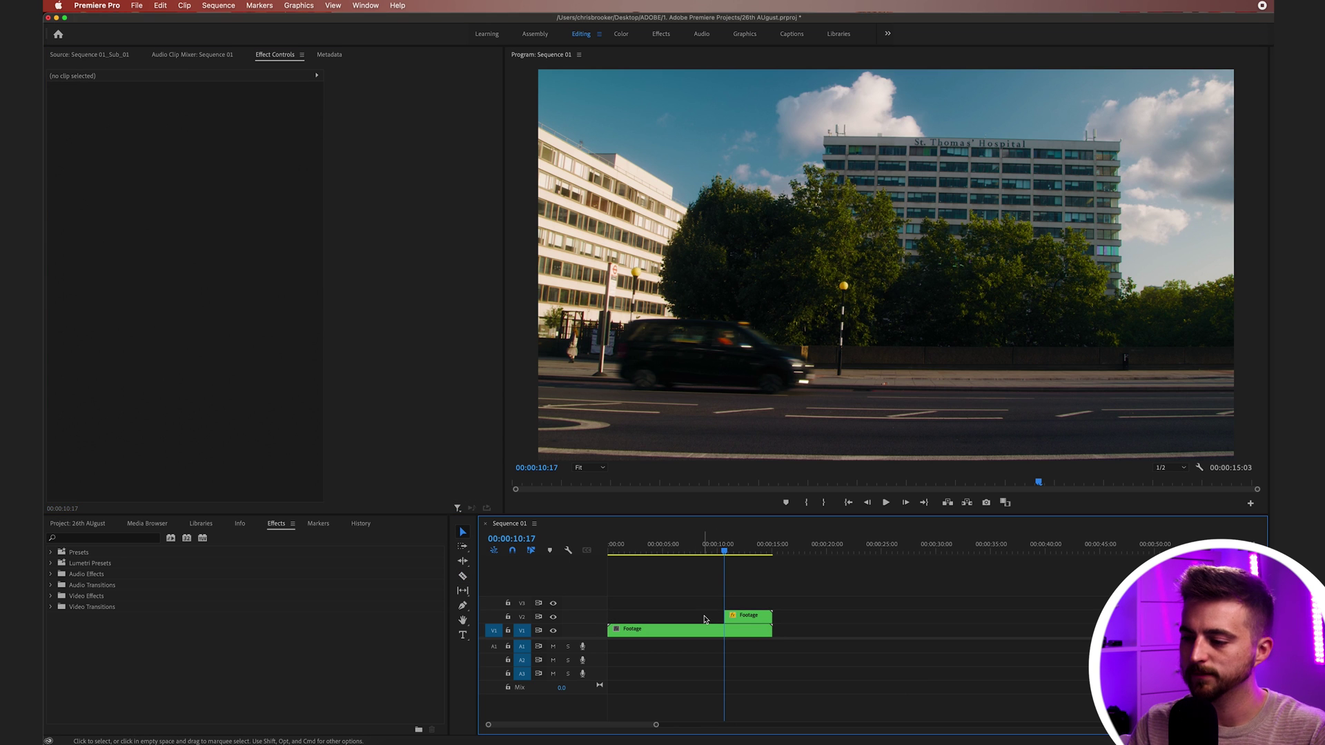
Reposition the V2 clip's mask over the van at 00:00:11:04 to add a Mask Path keyframe.
{"action": "left_click", "coordinate": [744, 620]}
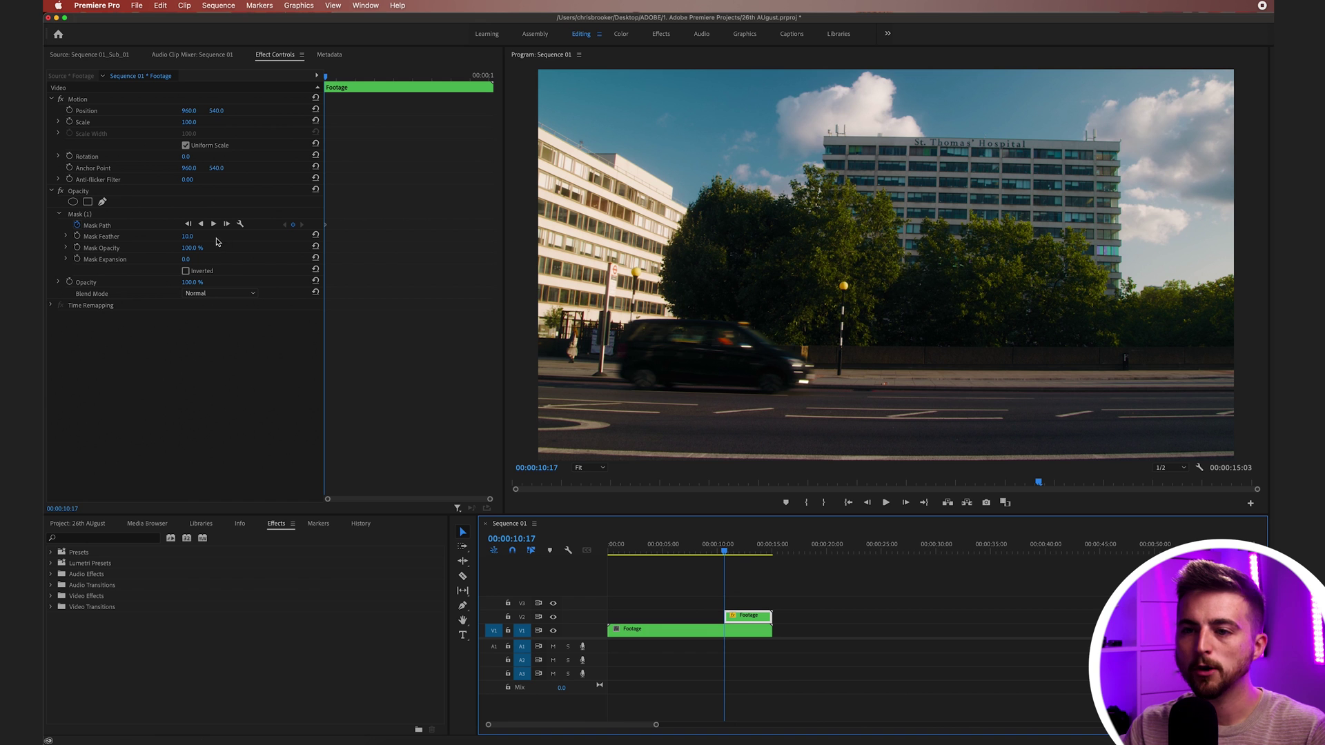
{"action": "key", "text": "space"}
{"action": "key", "text": "space"}
{"action": "left_click", "coordinate": [80, 215]}
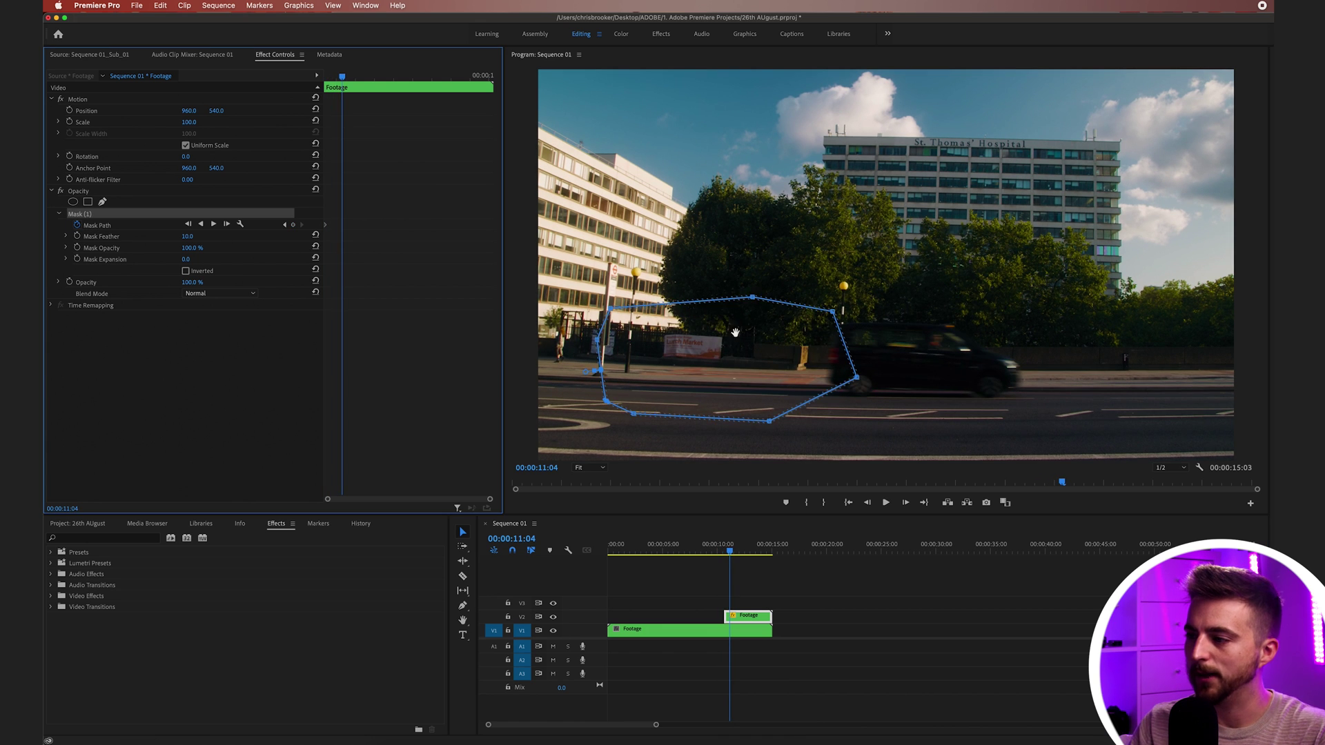
{"action": "left_click_drag", "start_coordinate": [736, 332], "coordinate": [931, 368]}
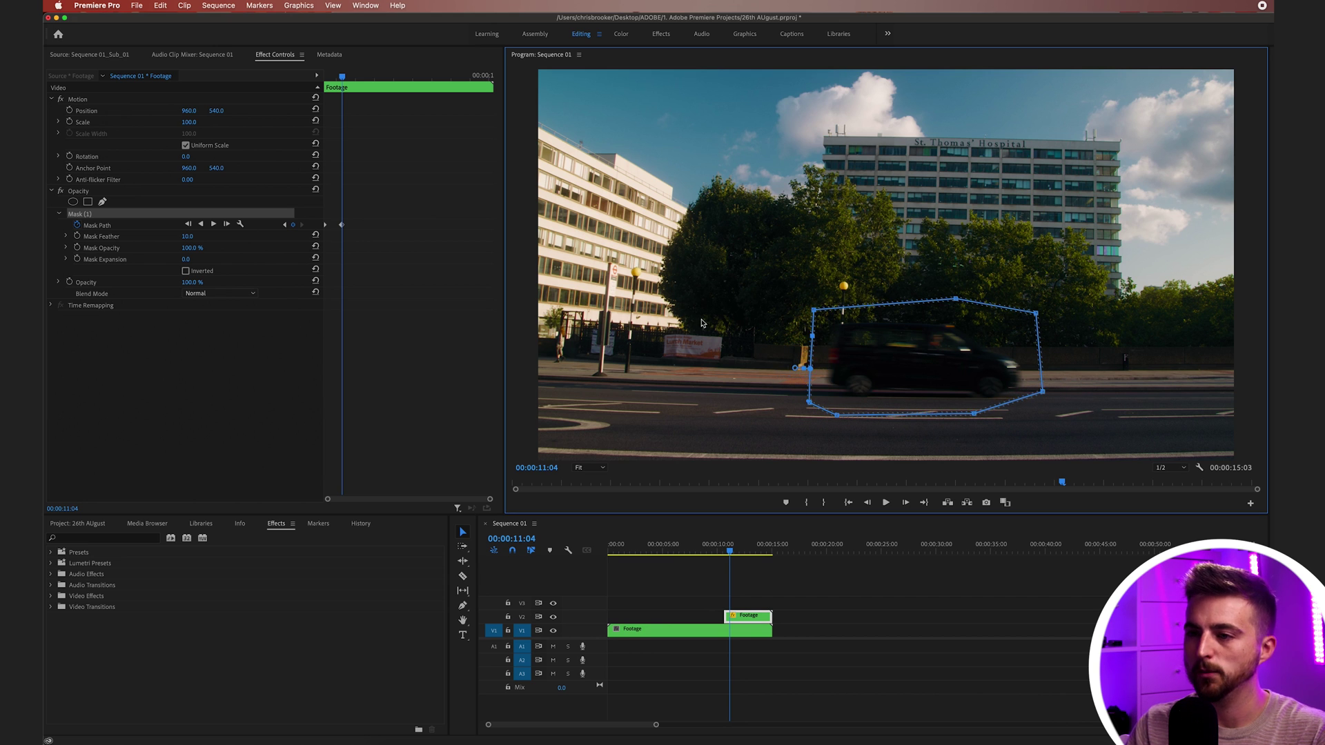
Keep moving the mask along with the van, adding Mask Path keyframes from 00:00:11:12 through 00:00:11:24.
{"action": "left_click", "coordinate": [346, 205]}
{"action": "key", "text": "space"}
{"action": "key", "text": "space"}
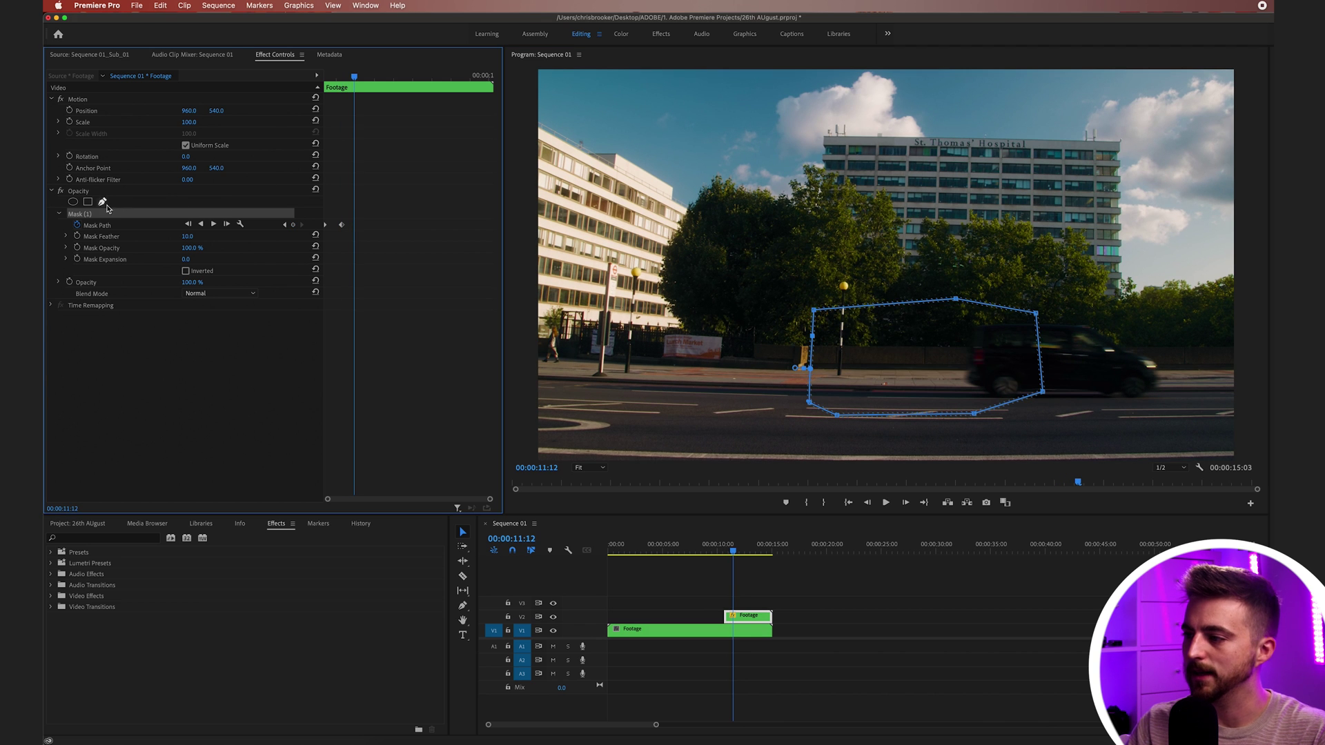
{"action": "left_click_drag", "start_coordinate": [947, 353], "coordinate": [1163, 390]}
{"action": "left_click", "coordinate": [427, 239]}
{"action": "key", "text": "space"}
{"action": "key", "text": "space"}
{"action": "key", "text": "space"}
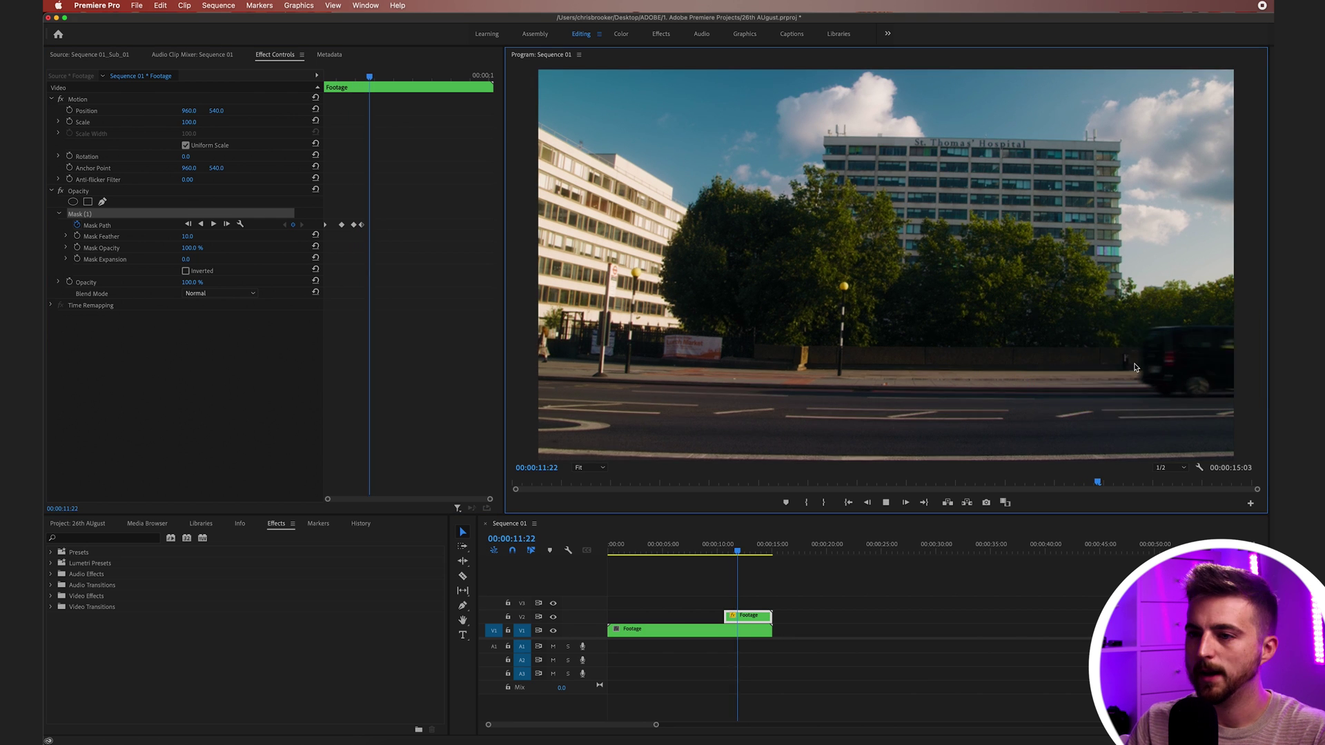
{"action": "left_click_drag", "start_coordinate": [1086, 361], "coordinate": [1177, 363]}
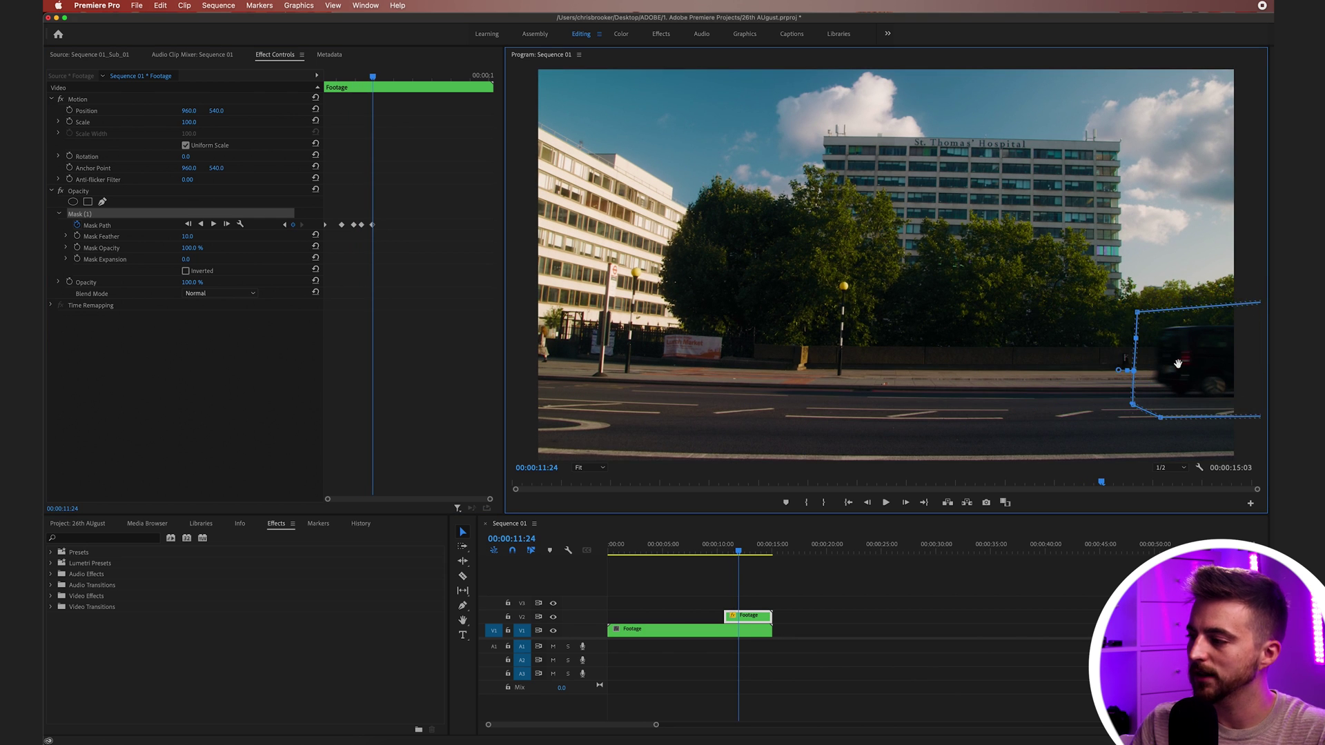
Move the mask out past the right edge of the video image at 00:00:12:07, following the van's exit.
{"action": "key", "text": "space"}
{"action": "key", "text": "space"}
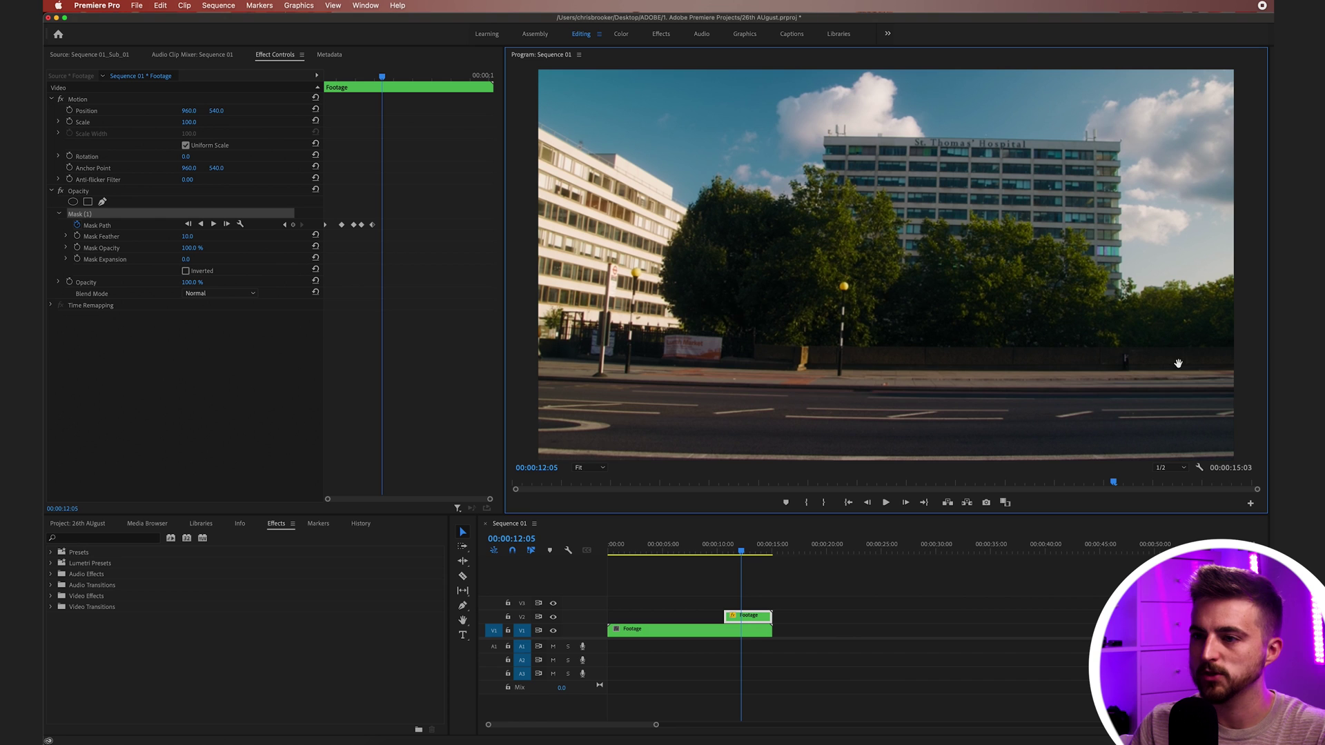
{"action": "left_click", "coordinate": [83, 215]}
{"action": "left_click", "coordinate": [85, 194]}
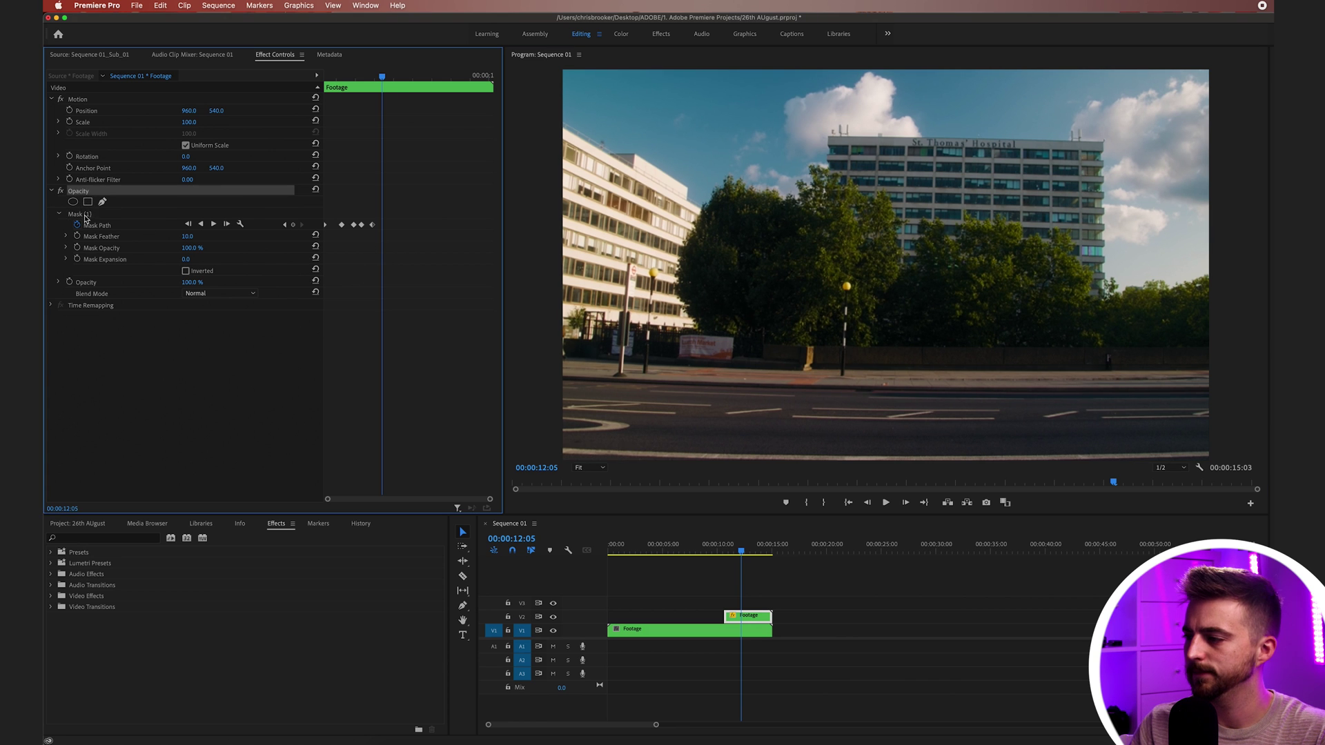
{"action": "left_click", "coordinate": [85, 216]}
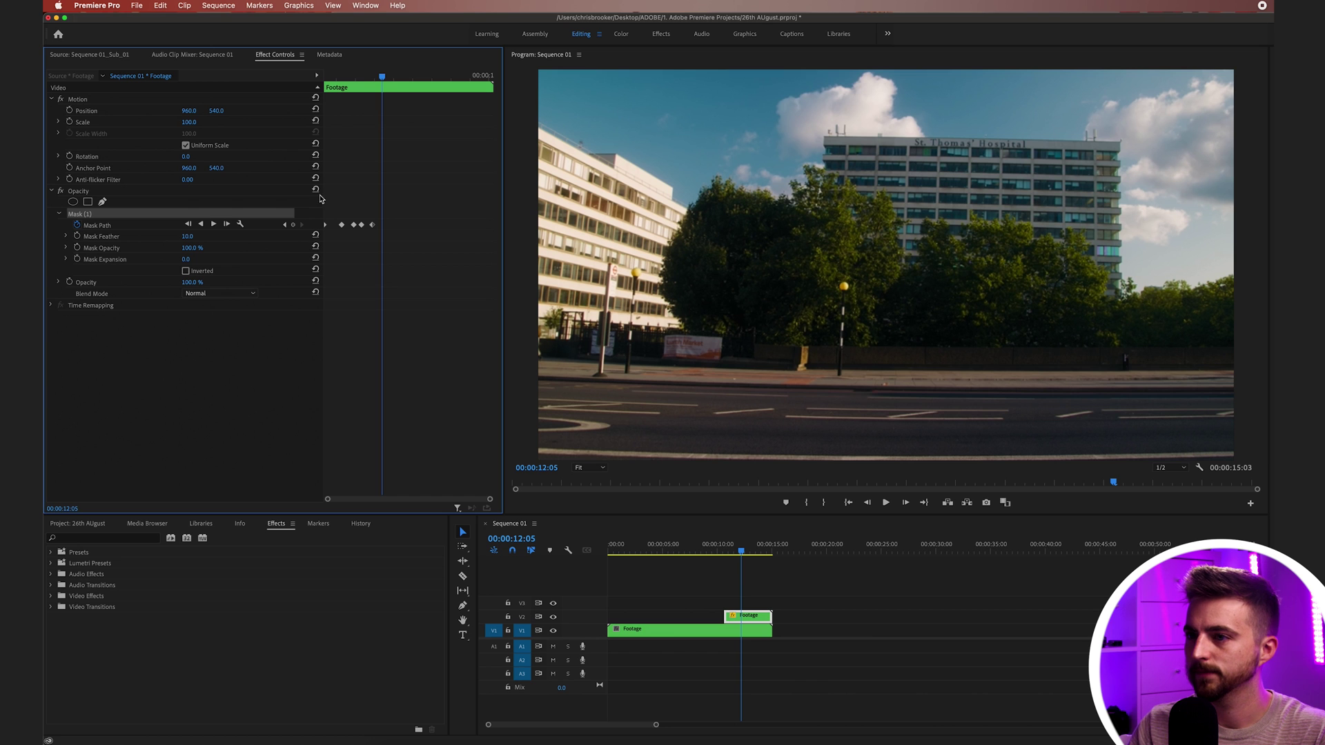
{"action": "left_click_drag", "start_coordinate": [375, 67], "coordinate": [385, 72]}
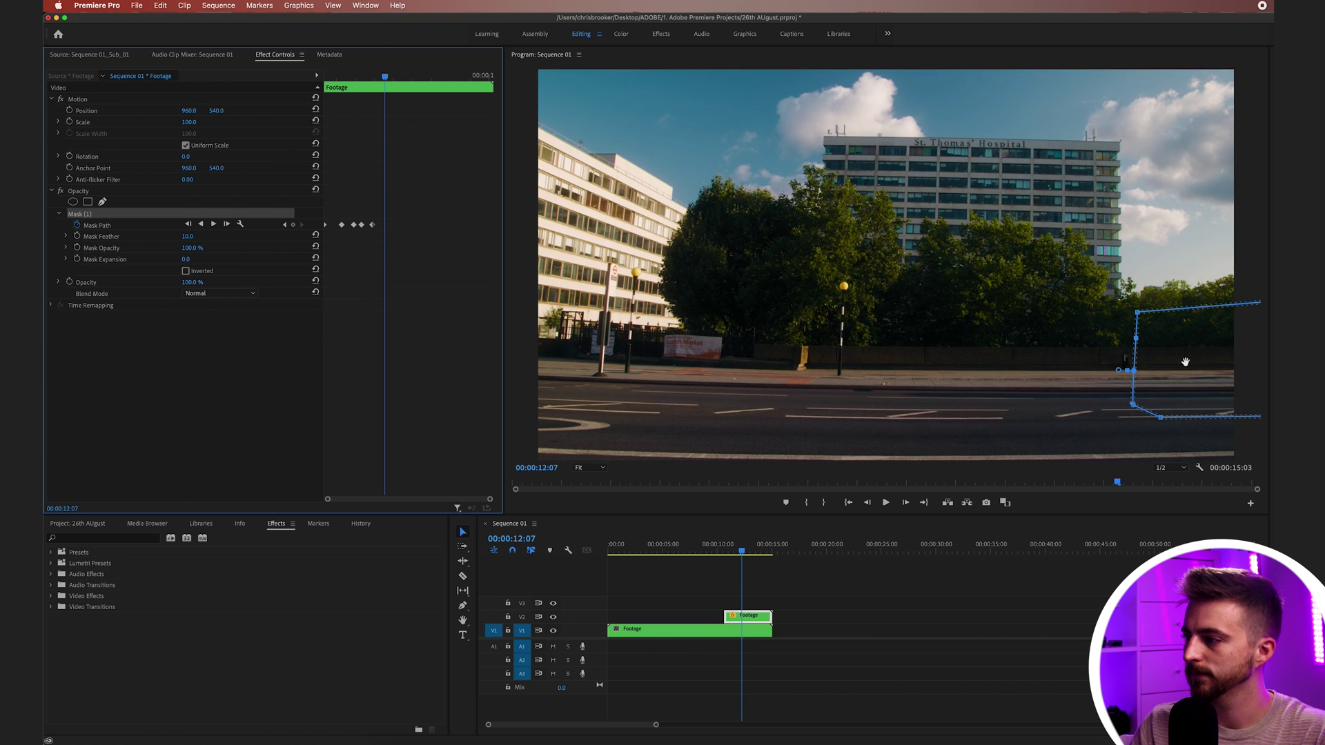
{"action": "left_click_drag", "start_coordinate": [1146, 366], "coordinate": [1264, 359]}
Refine the mask's position around the van with extra Mask Path keyframes at 00:00:11:09 and 00:00:10:21.
{"action": "mouse_move", "coordinate": [384, 74]}
{"action": "left_mouse_down"}
{"action": "mouse_move", "coordinate": [352, 76]}
{"action": "mouse_move", "coordinate": [375, 78]}
{"action": "left_mouse_up"}
{"action": "key", "text": "="}
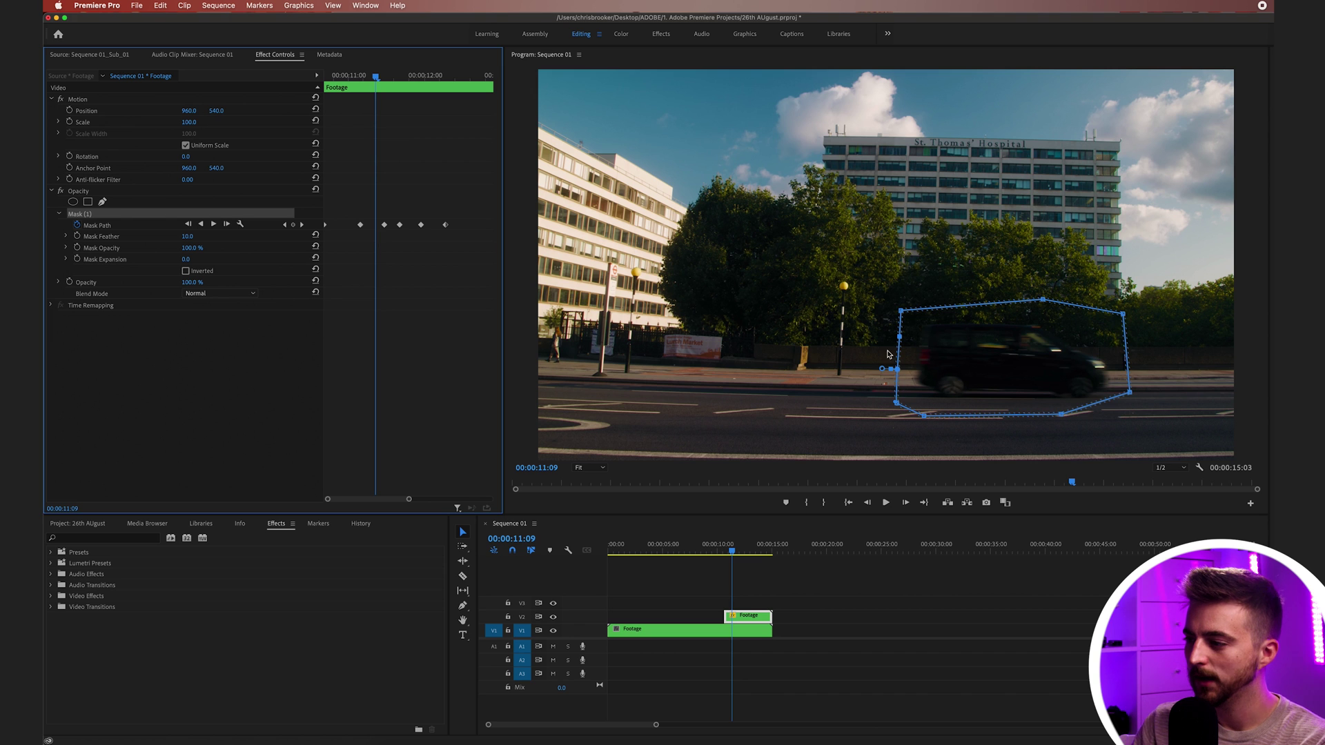
{"action": "left_click_drag", "start_coordinate": [889, 355], "coordinate": [893, 357]}
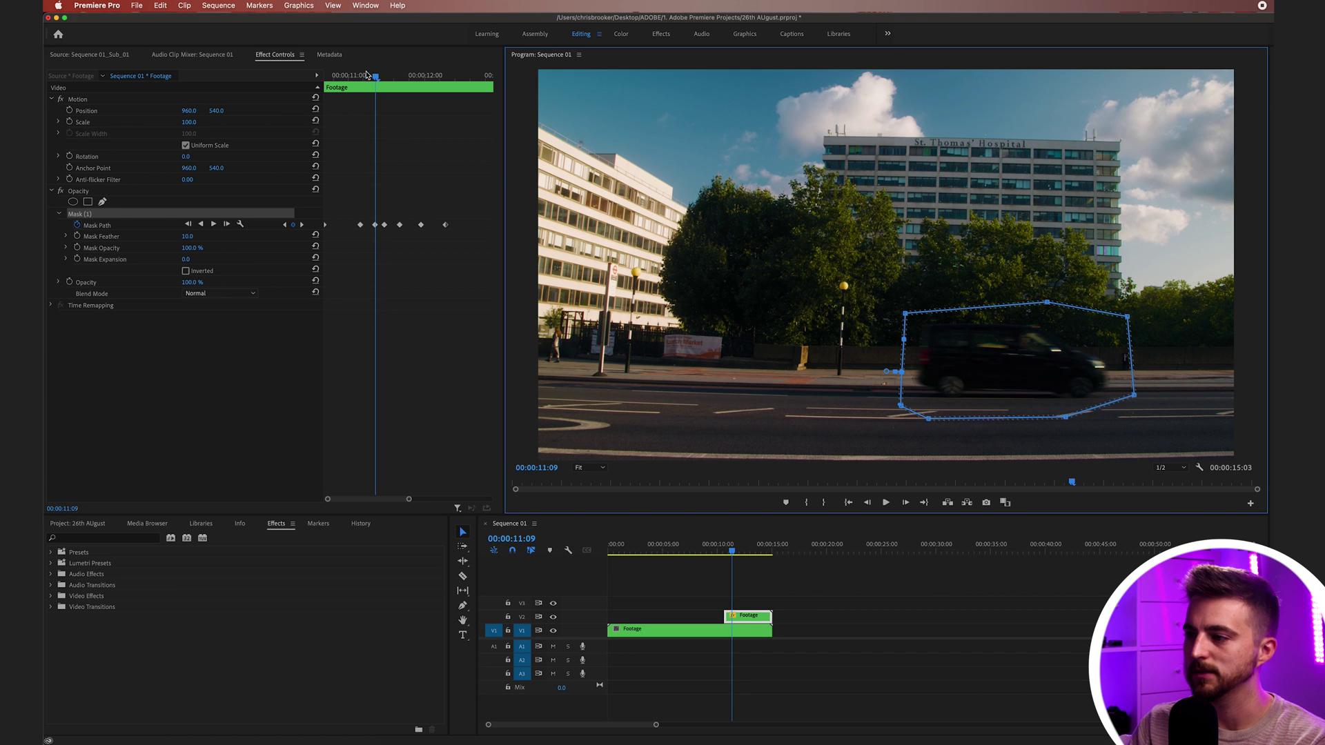
{"action": "left_click_drag", "start_coordinate": [366, 75], "coordinate": [336, 76]}
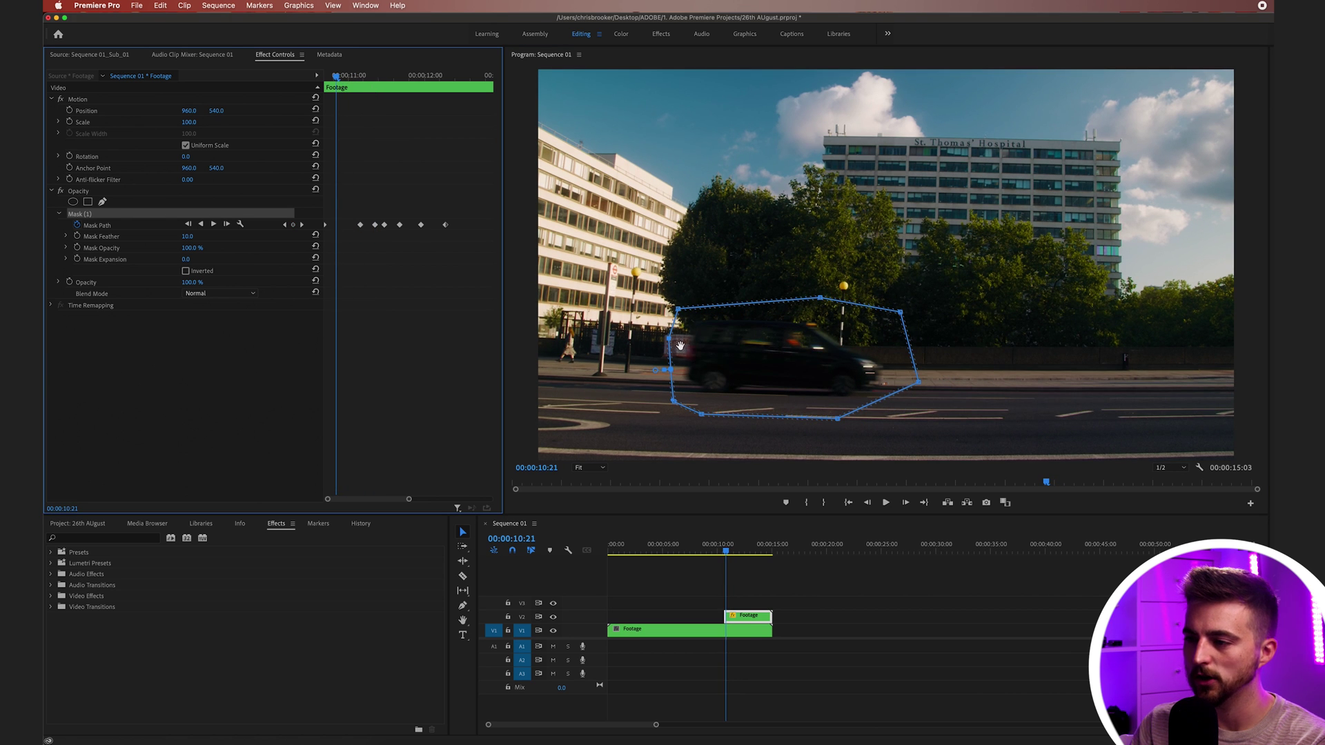
{"action": "left_click_drag", "start_coordinate": [784, 367], "coordinate": [777, 368]}
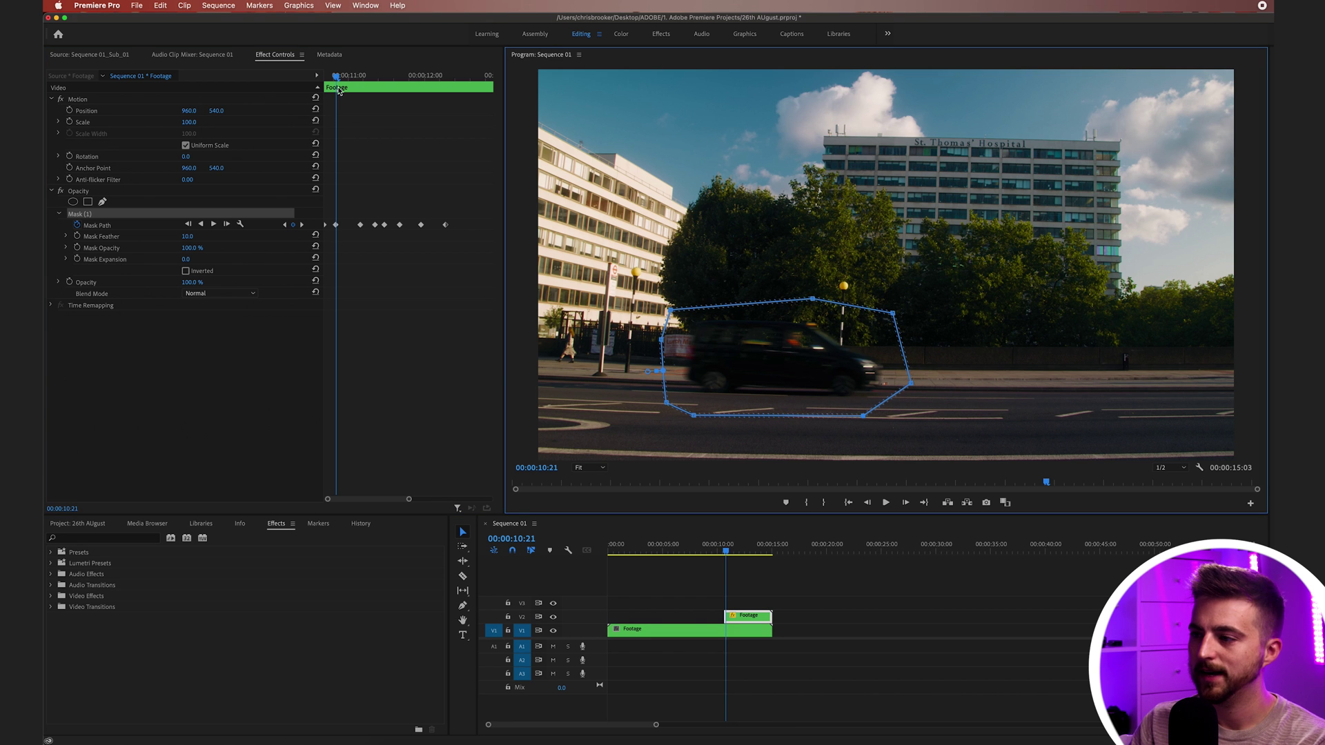
{"action": "left_click_drag", "start_coordinate": [337, 77], "coordinate": [358, 92]}
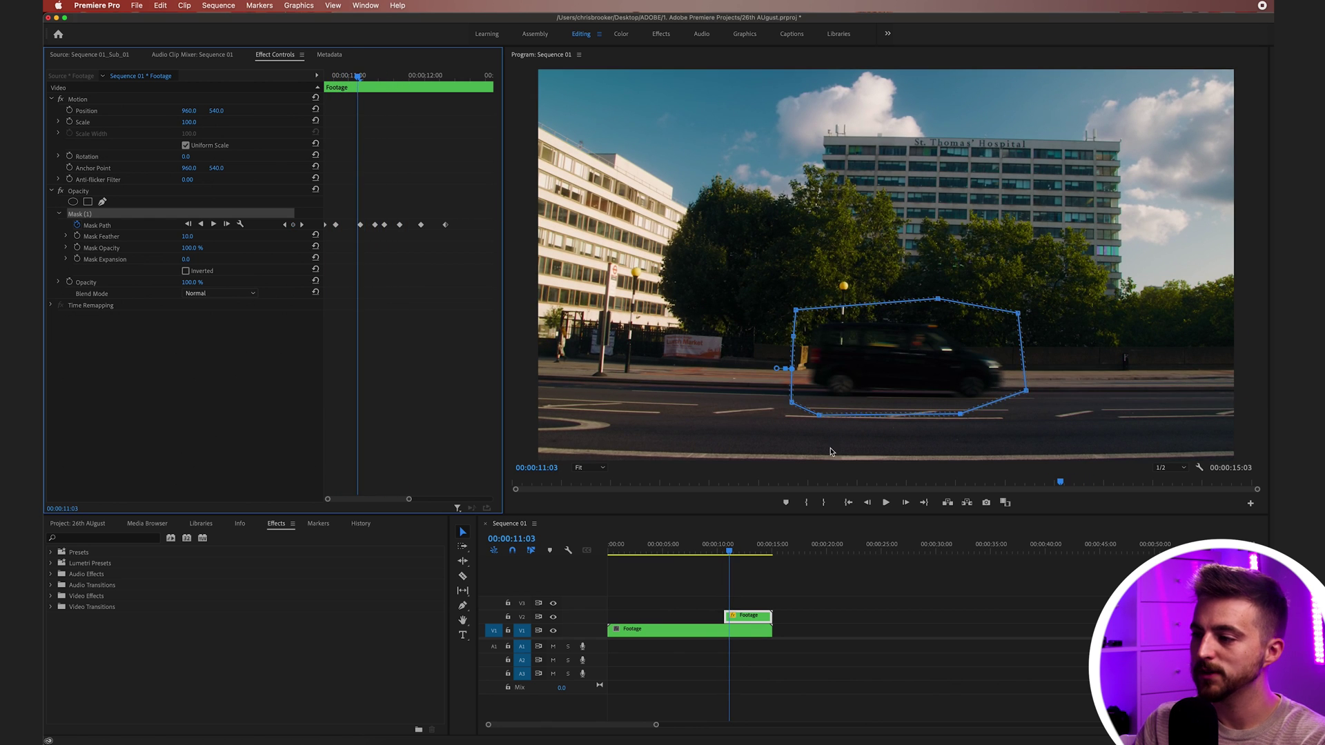
Shift the masked V2 clip about one second later and play the sequence.
{"action": "left_click", "coordinate": [822, 603]}
{"action": "key", "text": "="}
{"action": "key", "text": "="}
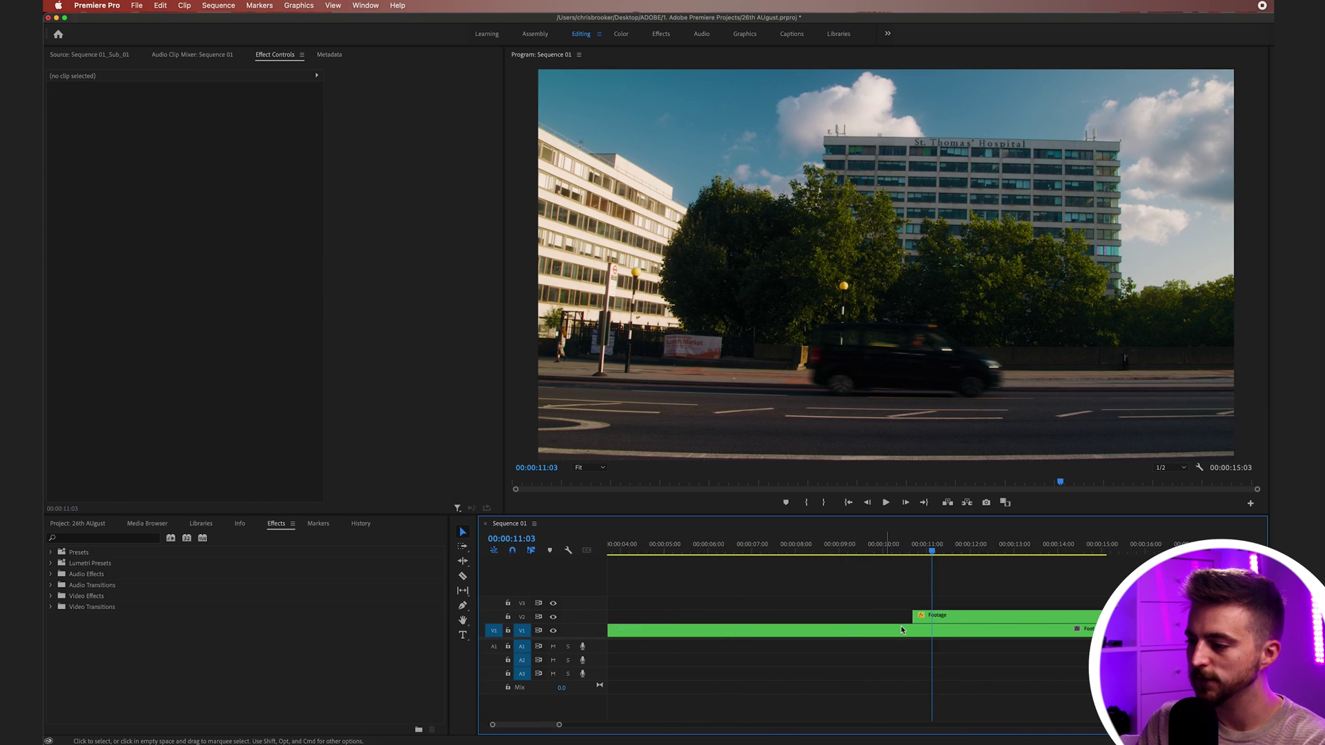
{"action": "left_click_drag", "start_coordinate": [929, 616], "coordinate": [973, 618]}
{"action": "key", "text": "space"}
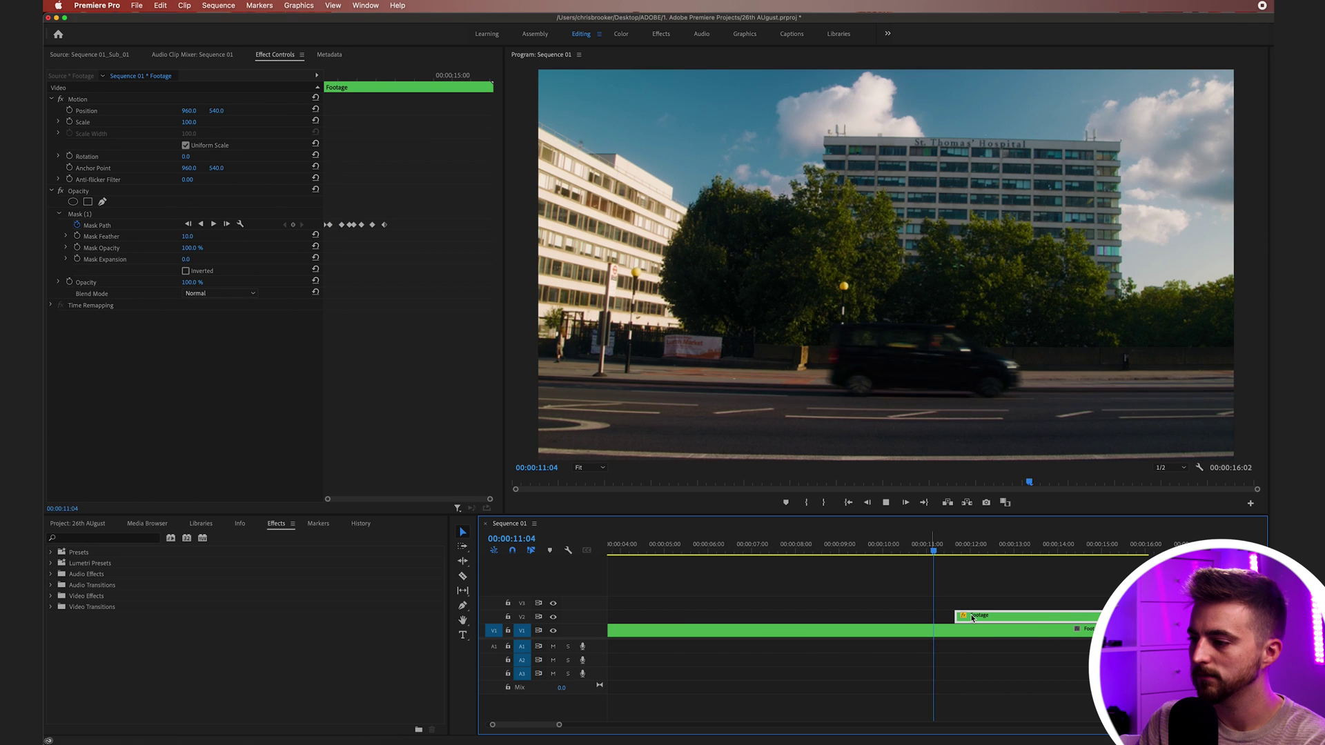
{"action": "key", "text": "space"}
Move the masked V2 clip earlier to start at about 00:00:09:19, and extend its beginning back to about 00:00:08:00.
{"action": "left_click_drag", "start_coordinate": [970, 549], "coordinate": [909, 549]}
{"action": "left_click_drag", "start_coordinate": [983, 629], "coordinate": [917, 617]}
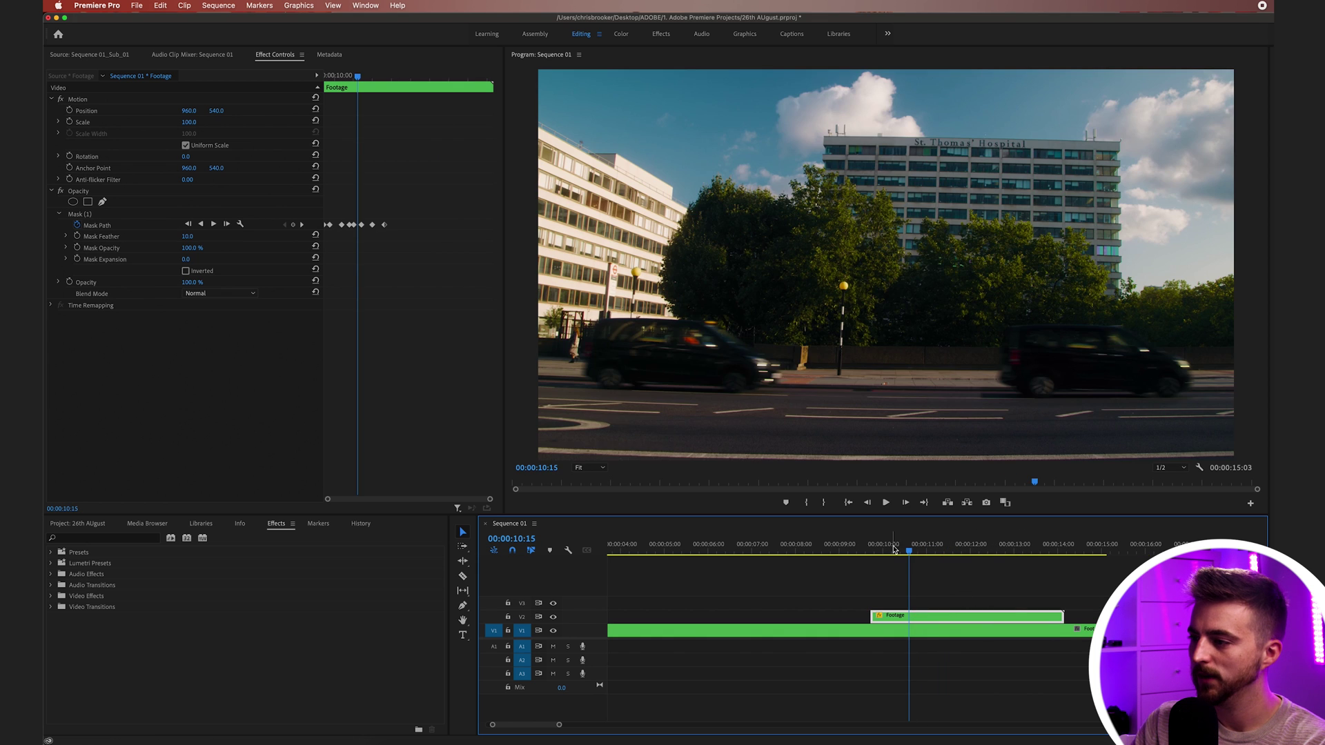
{"action": "mouse_move", "coordinate": [883, 548]}
{"action": "left_mouse_down"}
{"action": "mouse_move", "coordinate": [905, 548]}
{"action": "mouse_move", "coordinate": [864, 549]}
{"action": "mouse_move", "coordinate": [897, 549]}
{"action": "mouse_move", "coordinate": [873, 556]}
{"action": "left_mouse_up"}
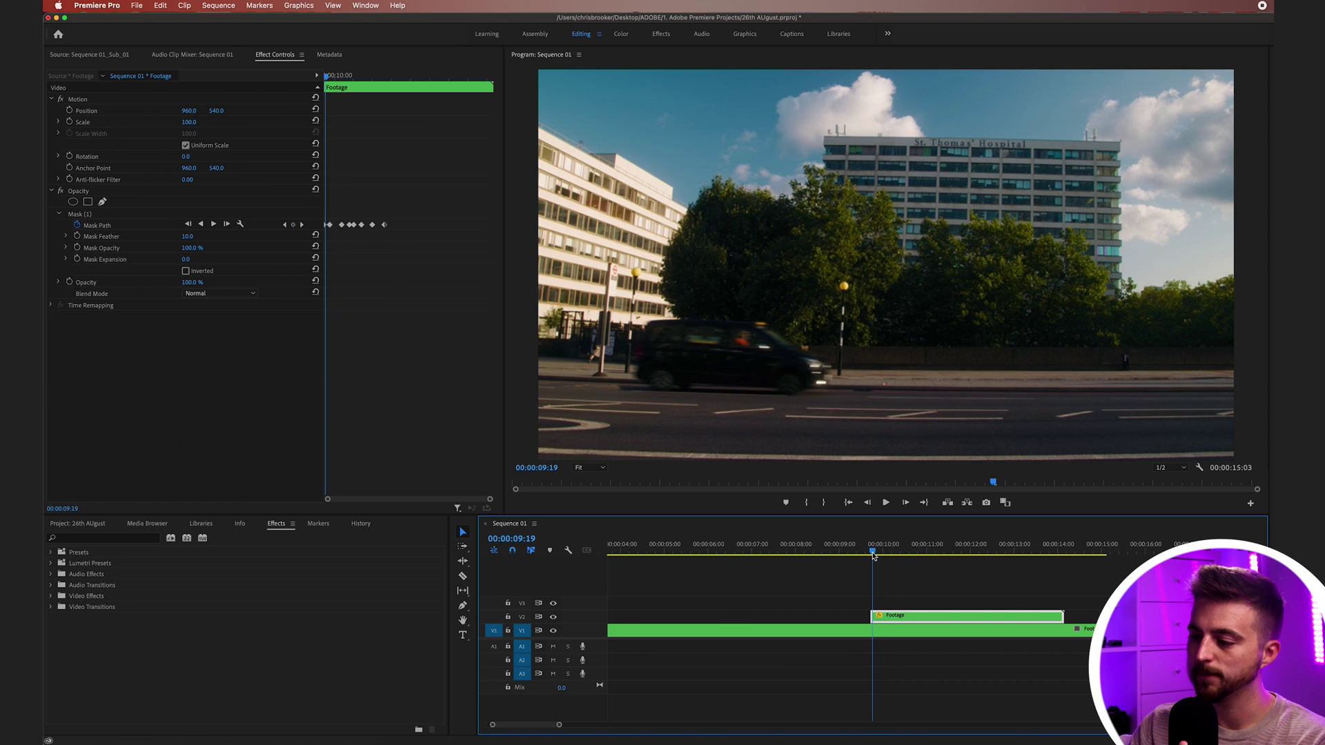
{"action": "left_click_drag", "start_coordinate": [872, 615], "coordinate": [798, 616]}
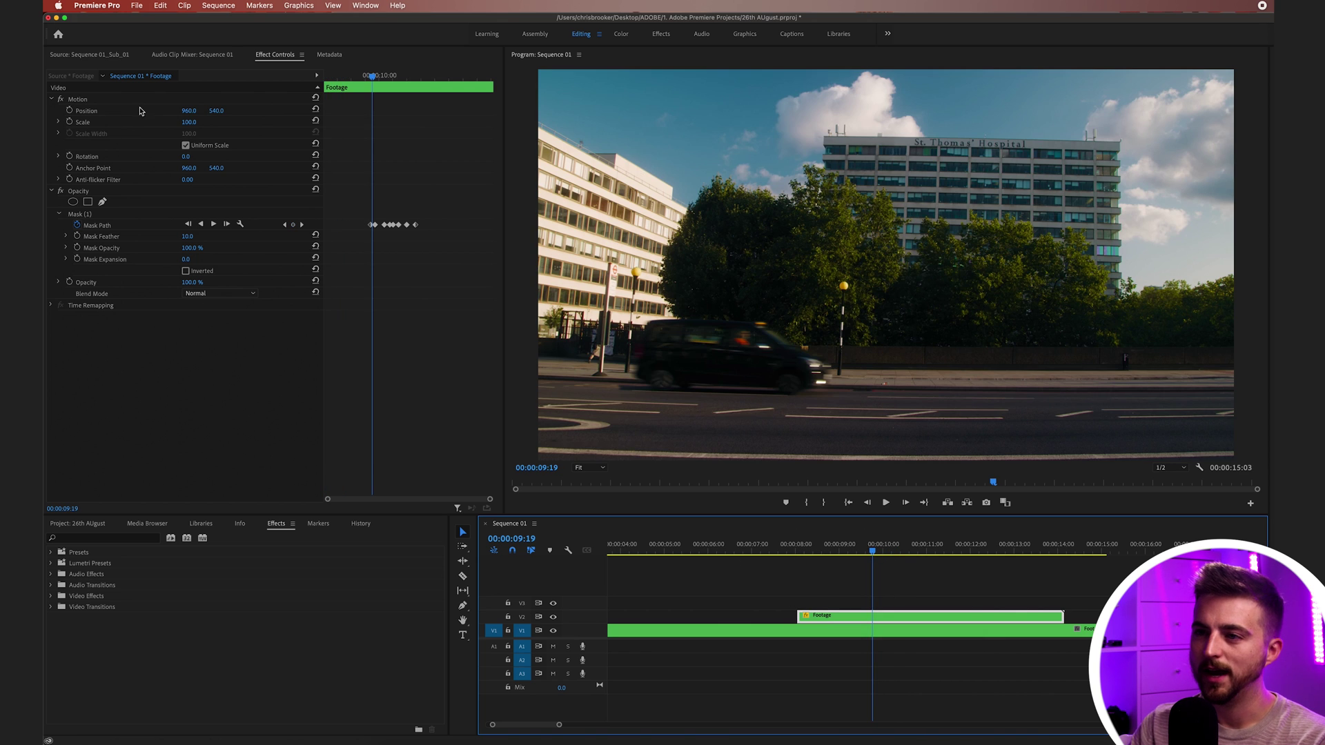
Move the mask back along the van's path from 00:00:09:11, taking it past the left edge of the image by 00:00:08:23.
{"action": "left_click_drag", "start_coordinate": [376, 81], "coordinate": [364, 77]}
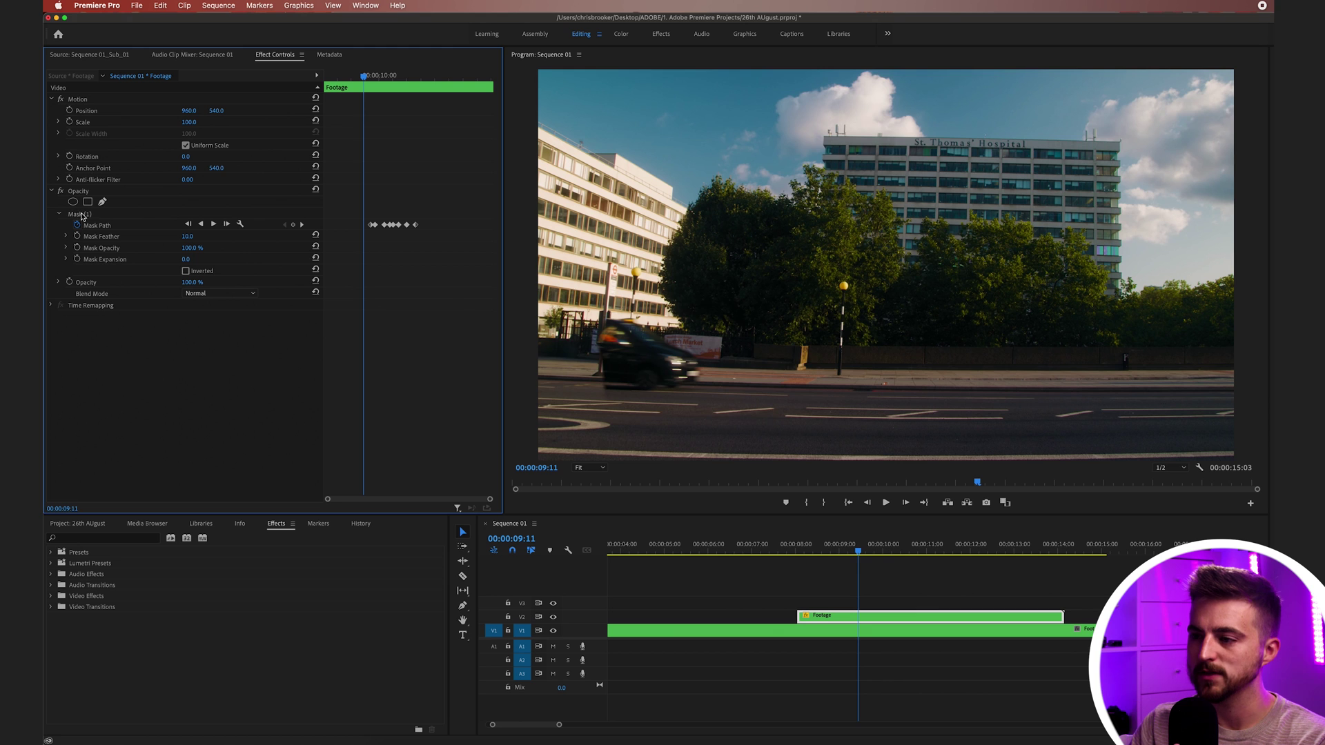
{"action": "left_click", "coordinate": [81, 216]}
{"action": "left_click_drag", "start_coordinate": [707, 339], "coordinate": [599, 337]}
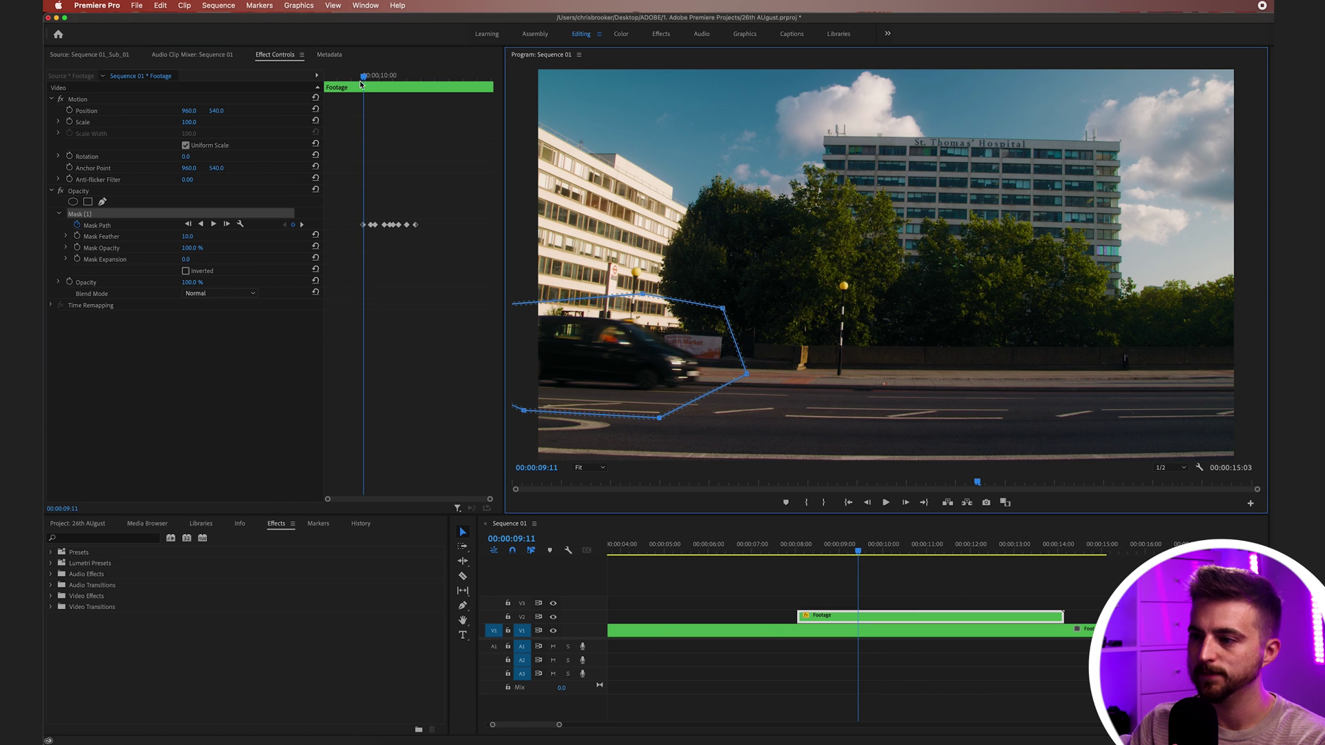
{"action": "left_click_drag", "start_coordinate": [362, 78], "coordinate": [354, 77]}
{"action": "left_click_drag", "start_coordinate": [669, 363], "coordinate": [532, 364]}
{"action": "left_click_drag", "start_coordinate": [355, 73], "coordinate": [349, 74]}
{"action": "left_click_drag", "start_coordinate": [577, 357], "coordinate": [513, 357]}
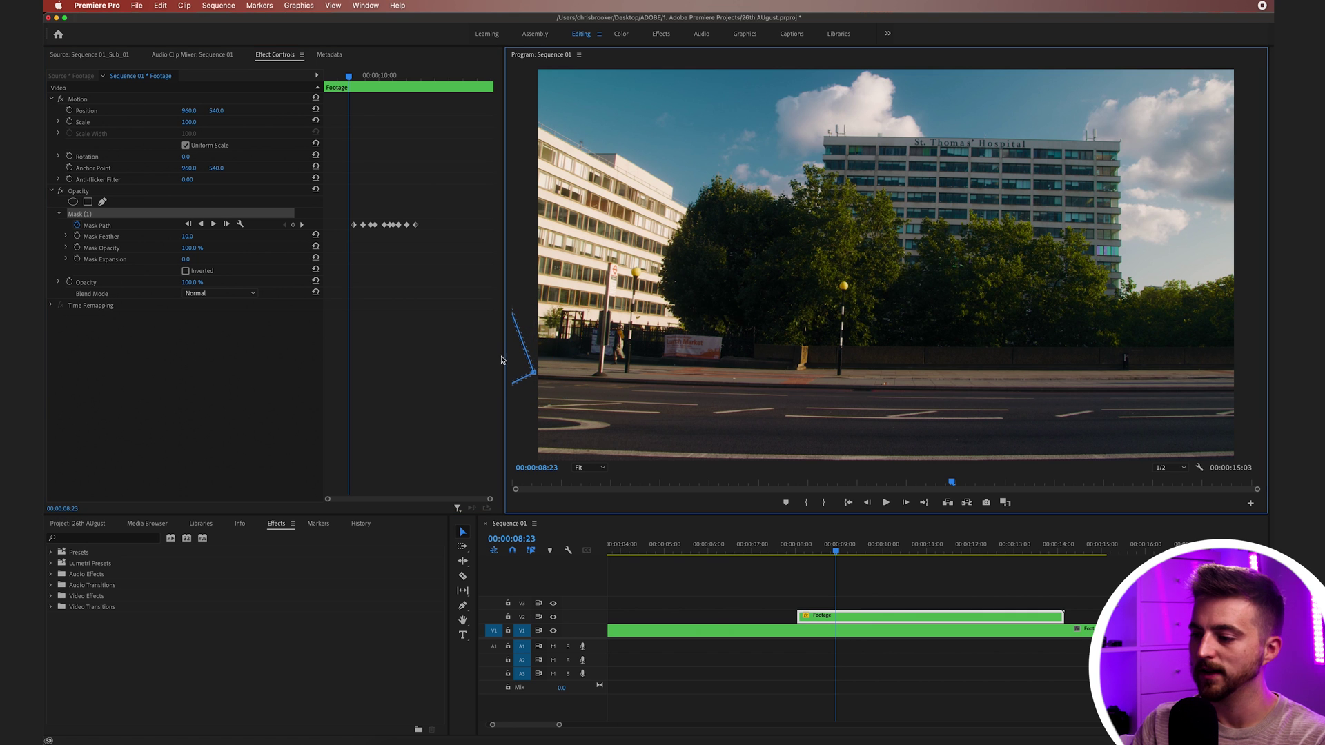
Play back the sequence to review the masked second van entering and crossing the shot.
{"action": "left_click", "coordinate": [882, 596]}
{"action": "key", "text": "space"}
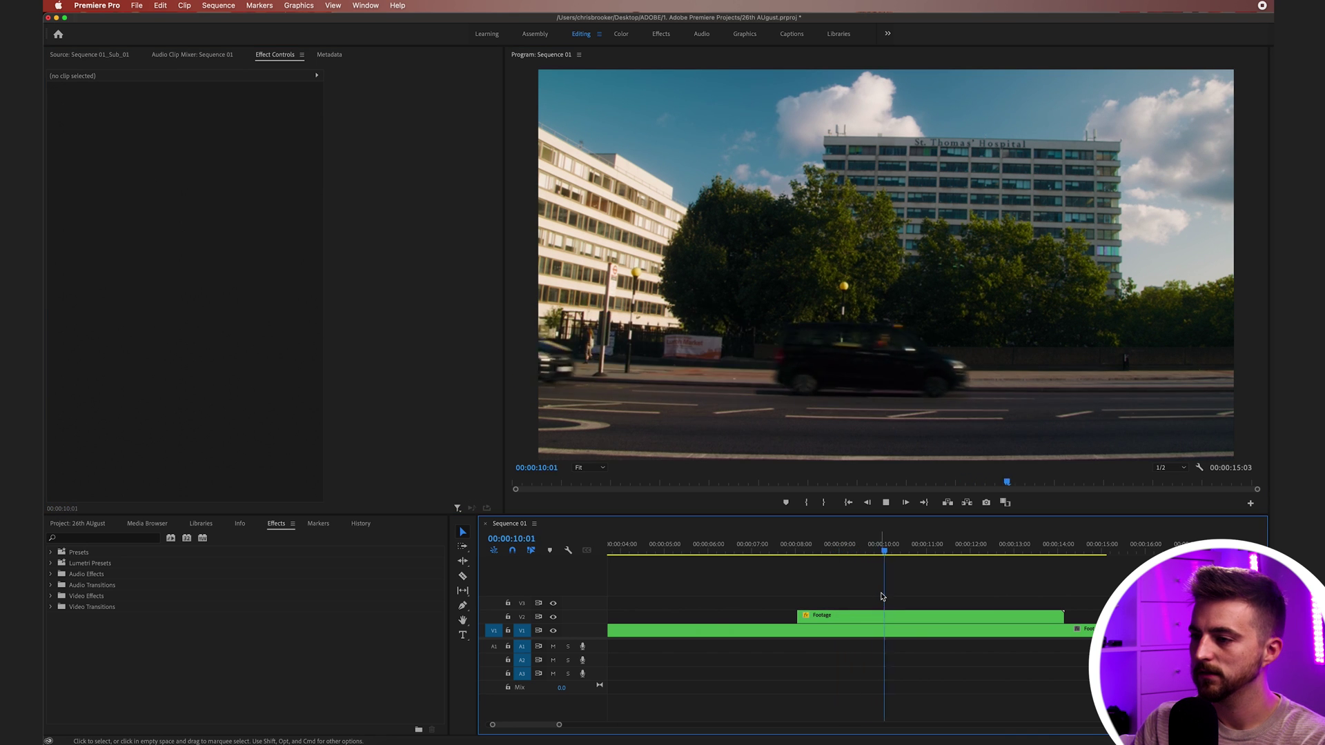
{"action": "key", "text": "space"}
Duplicate the masked V2 van clip onto V3, starting at about 00:00:07:03, slightly ahead of the V2 clip.
{"action": "left_click", "coordinate": [858, 619]}
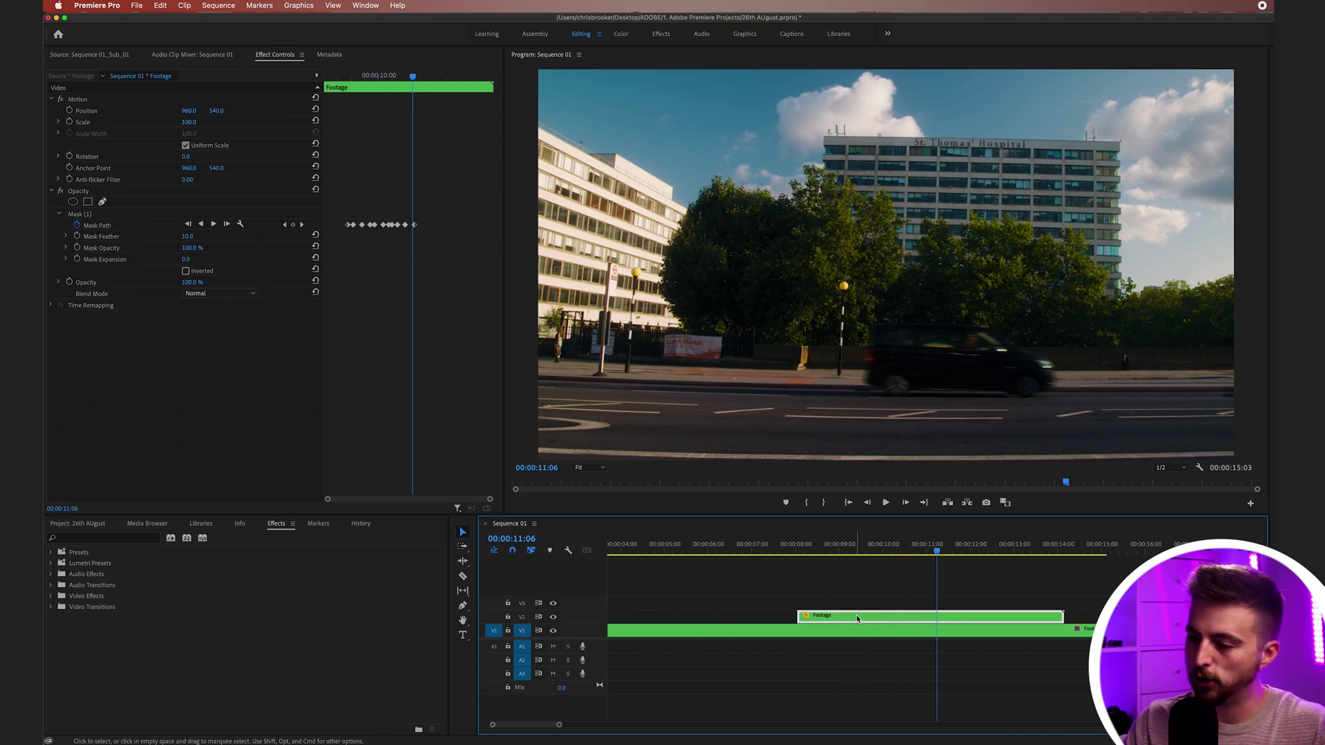
{"action": "left_click_drag", "start_coordinate": [989, 545], "coordinate": [952, 551]}
{"action": "key", "text": "minus"}
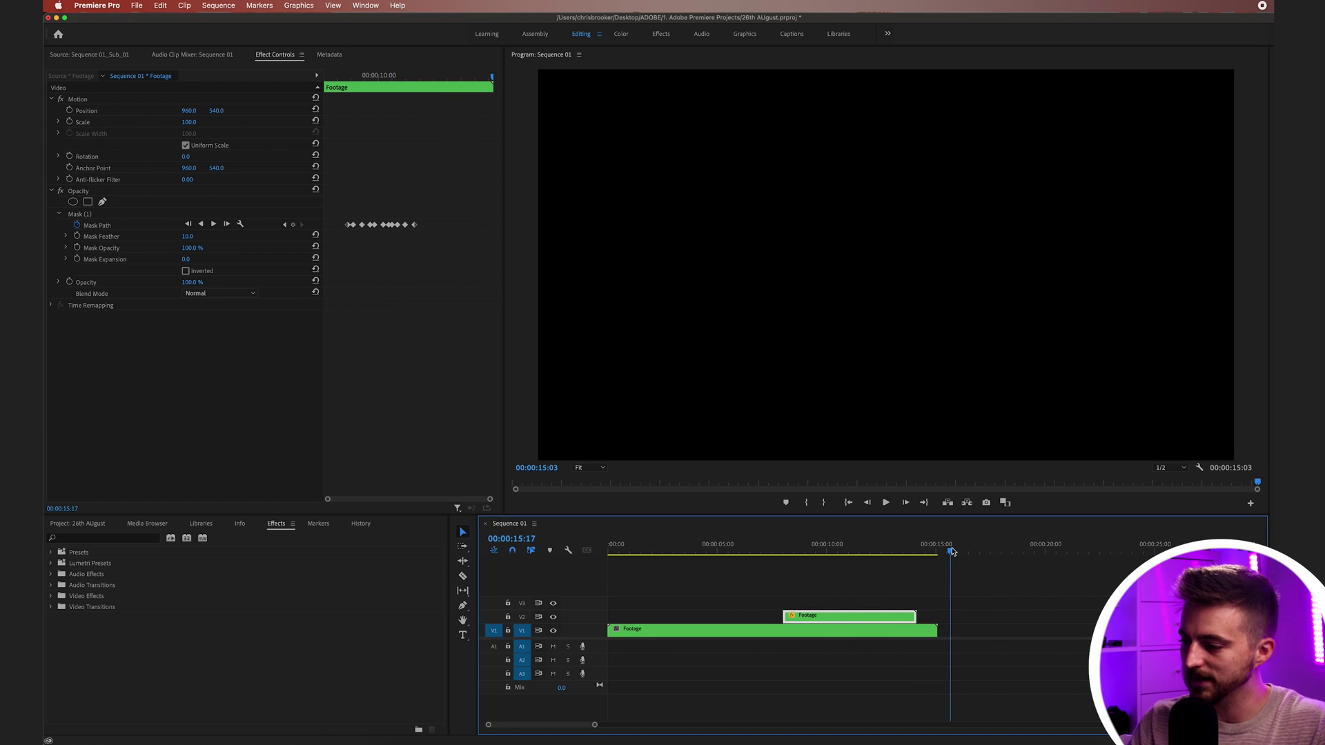
{"action": "key", "text": "super+v"}
{"action": "left_click_drag", "start_coordinate": [983, 630], "coordinate": [809, 602]}
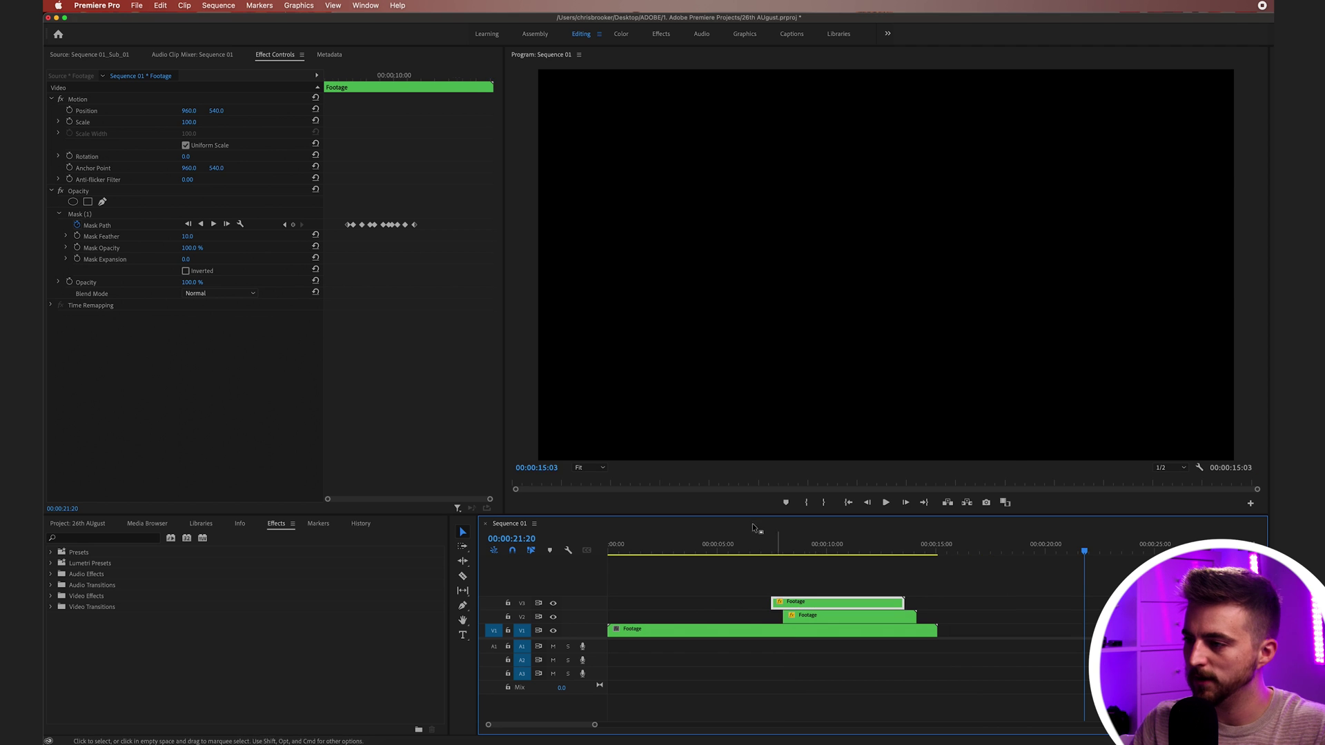
{"action": "left_click_drag", "start_coordinate": [773, 545], "coordinate": [821, 547]}
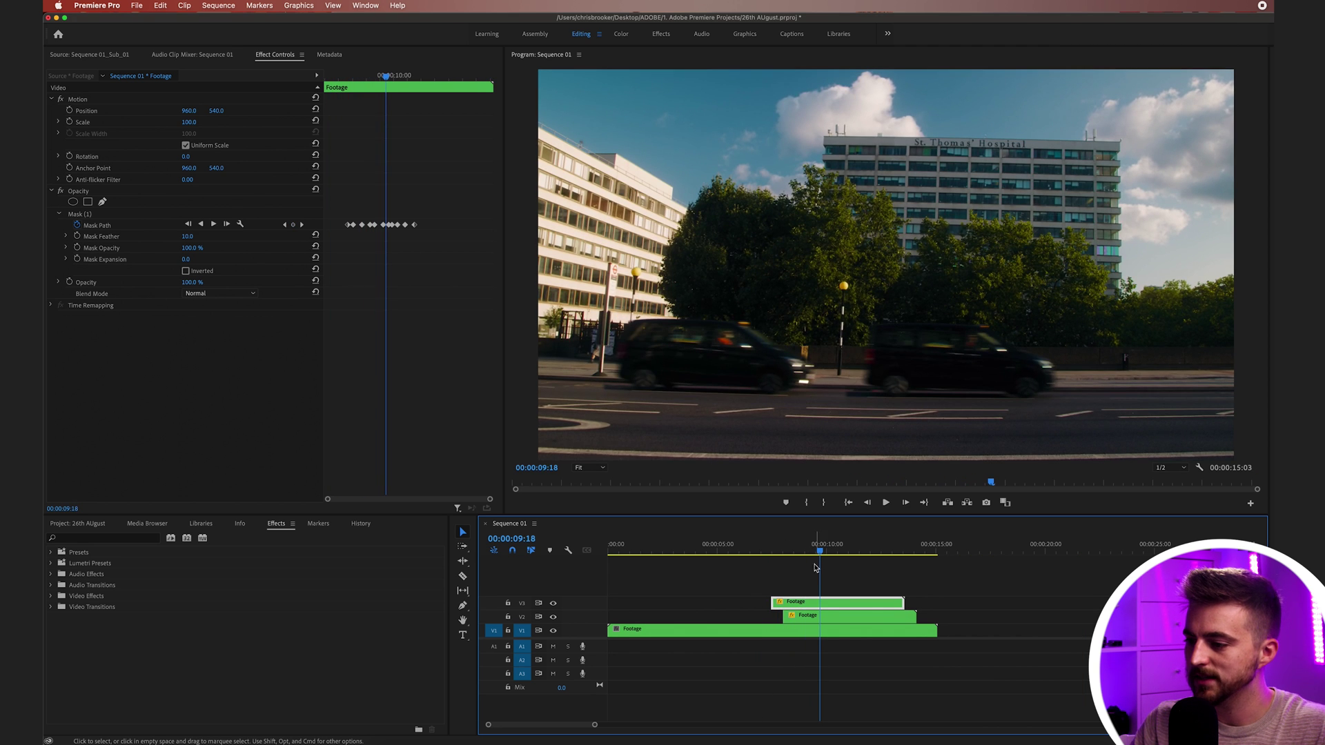
{"action": "left_click_drag", "start_coordinate": [806, 607], "coordinate": [800, 607]}
Play the sequence from 00:00:06:14 to review the spacing of the van clones.
{"action": "left_click", "coordinate": [751, 548]}
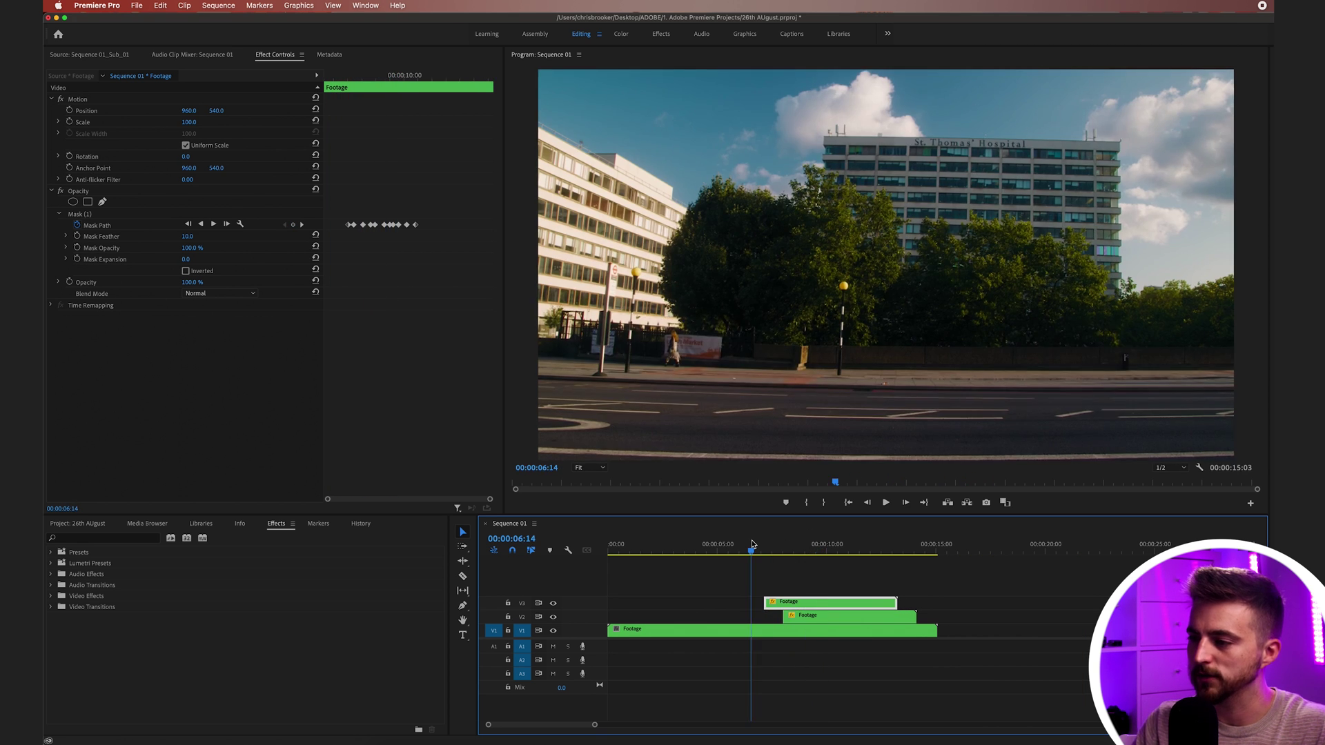
{"action": "key", "text": "space"}
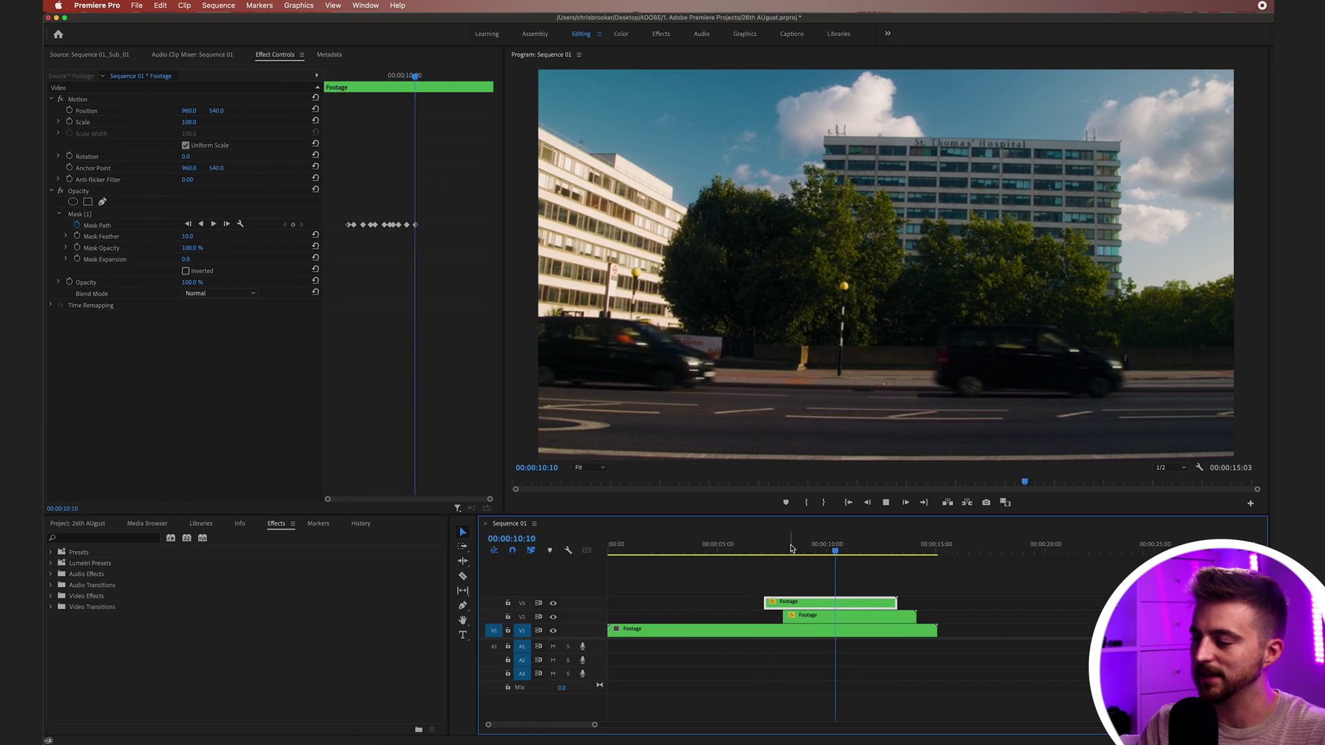
{"action": "key", "text": "space"}
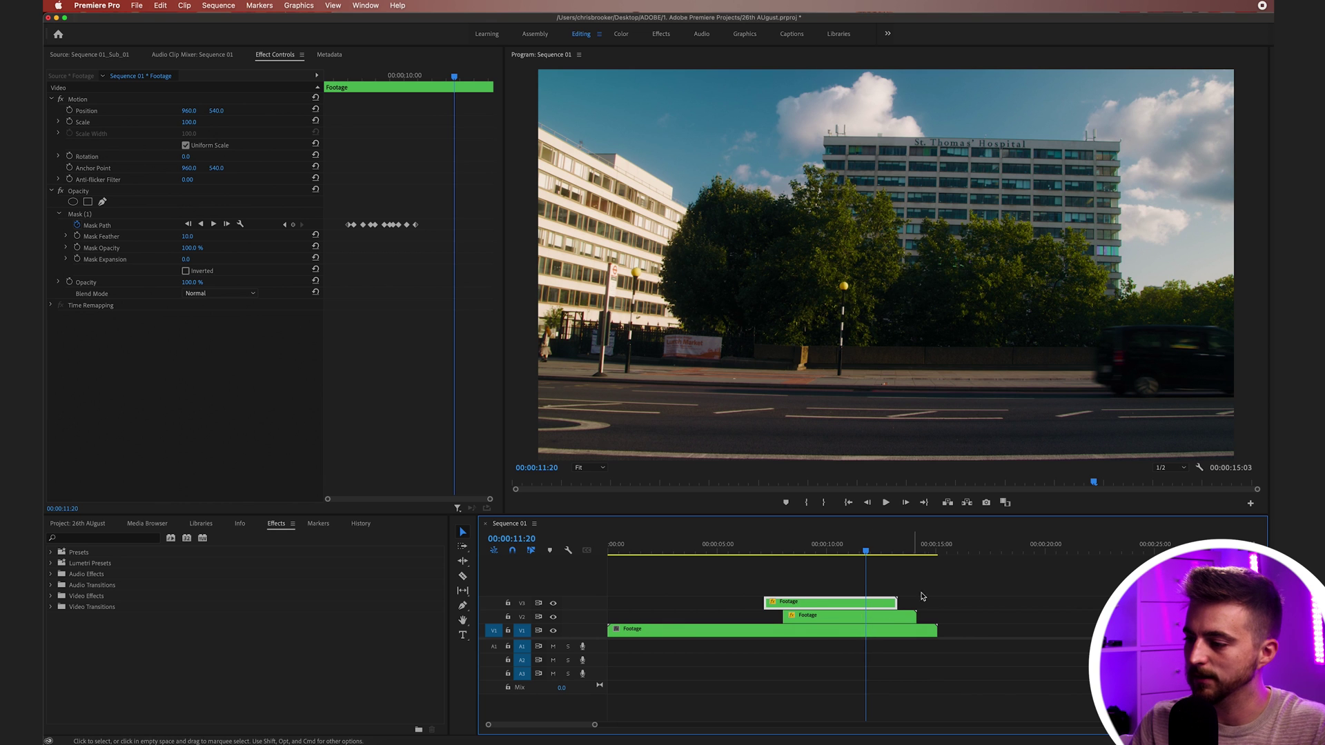
Duplicate the masked van clip again onto V4, starting at about 00:00:06:14.
{"action": "left_click", "coordinate": [985, 549]}
{"action": "key", "text": "super+v"}
{"action": "left_click_drag", "start_coordinate": [1023, 628], "coordinate": [792, 585]}
Play and scrub the sequence around 00:00:07:19 to check how the V4 van clone enters the shot.
{"action": "key", "text": "space"}
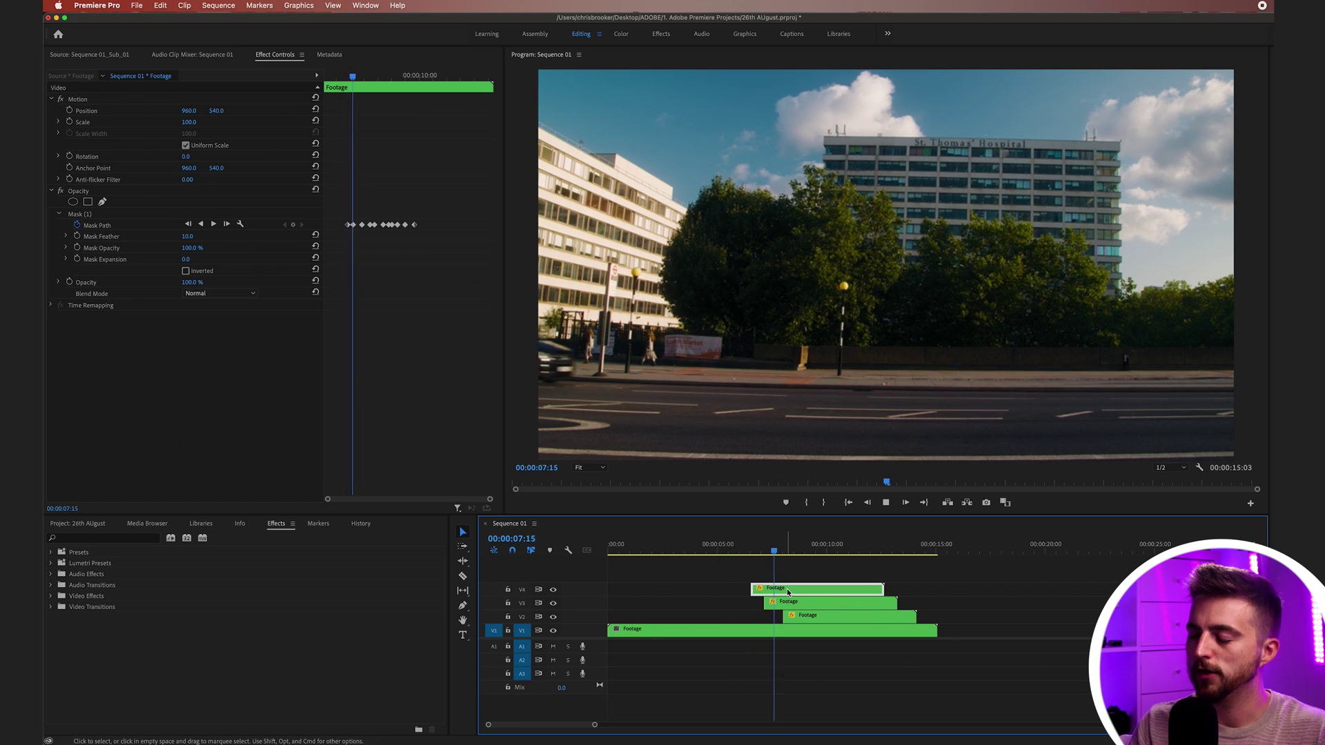
{"action": "key", "text": "space"}
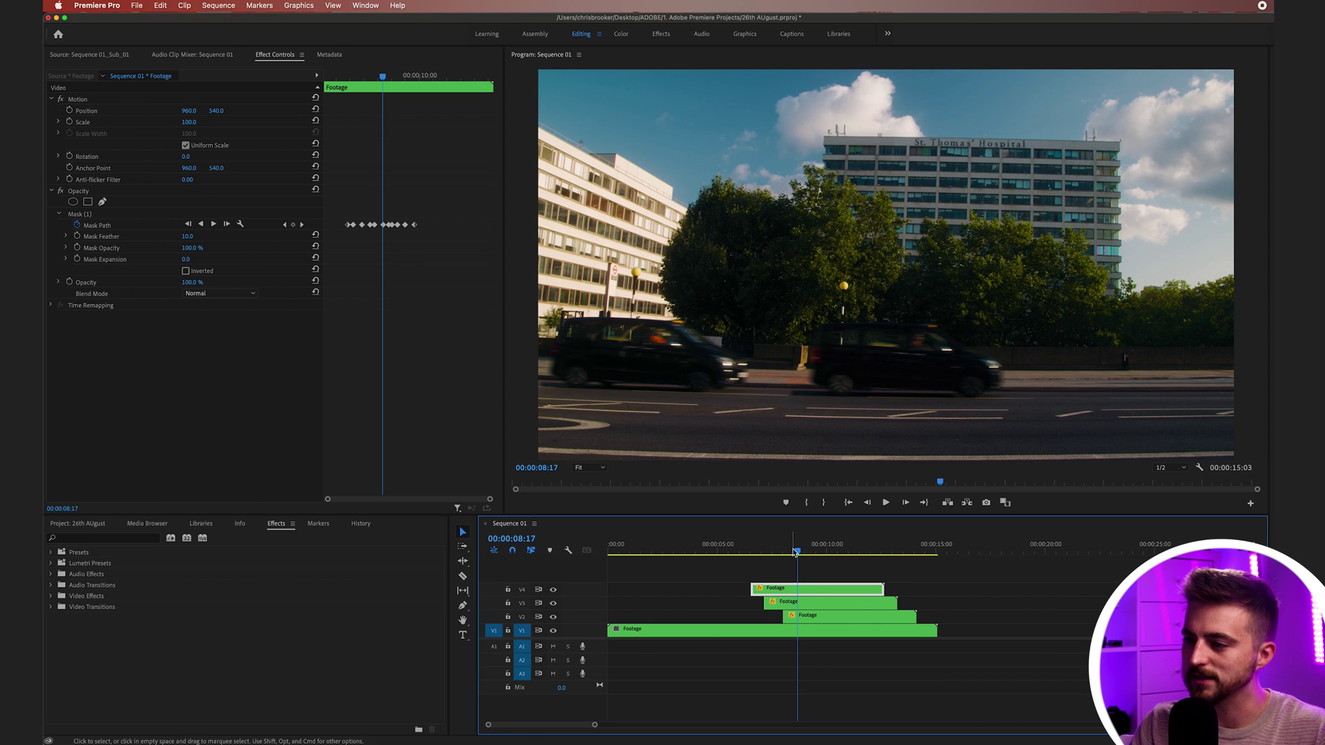
{"action": "left_click_drag", "start_coordinate": [796, 552], "coordinate": [777, 550]}
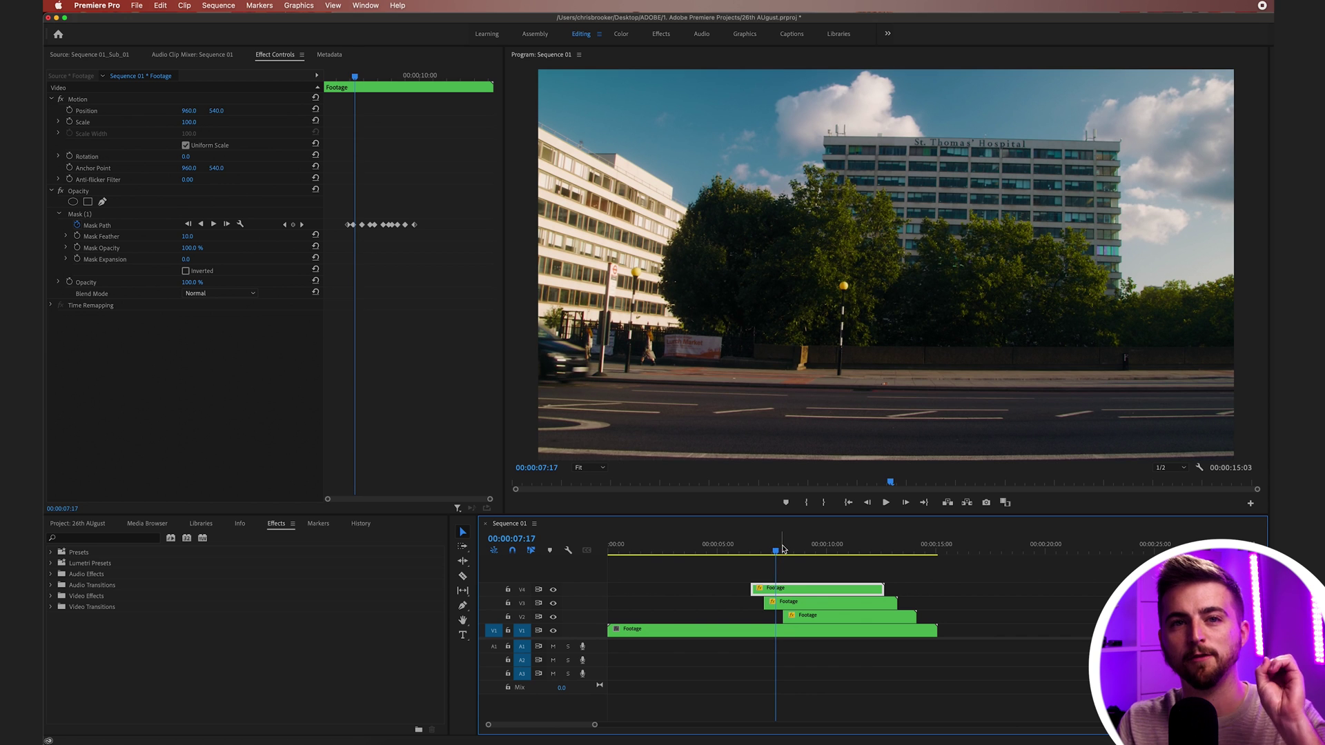
{"action": "left_click_drag", "start_coordinate": [781, 549], "coordinate": [779, 549]}
{"action": "key", "text": "Left"}
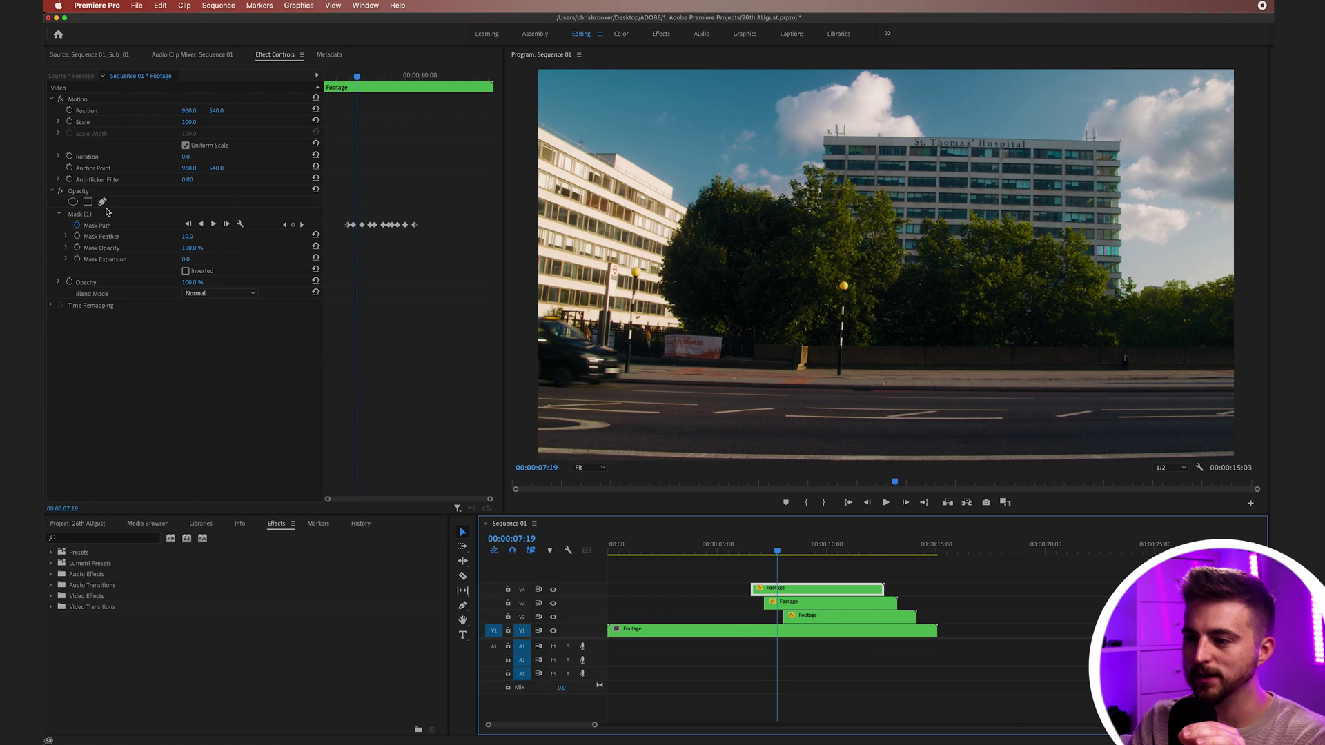
{"action": "left_click", "coordinate": [107, 214]}
{"action": "left_click", "coordinate": [789, 570]}
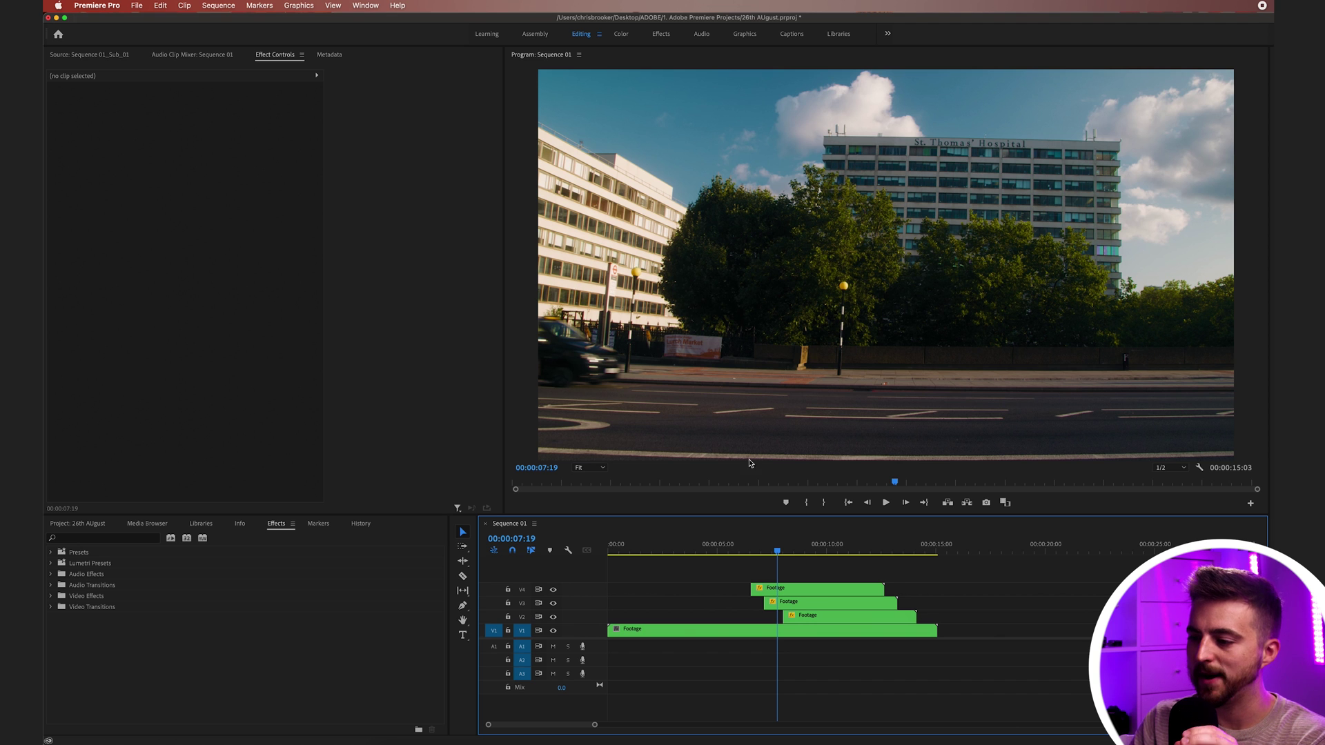
{"action": "left_click_drag", "start_coordinate": [782, 548], "coordinate": [760, 549]}
{"action": "key", "text": "space"}
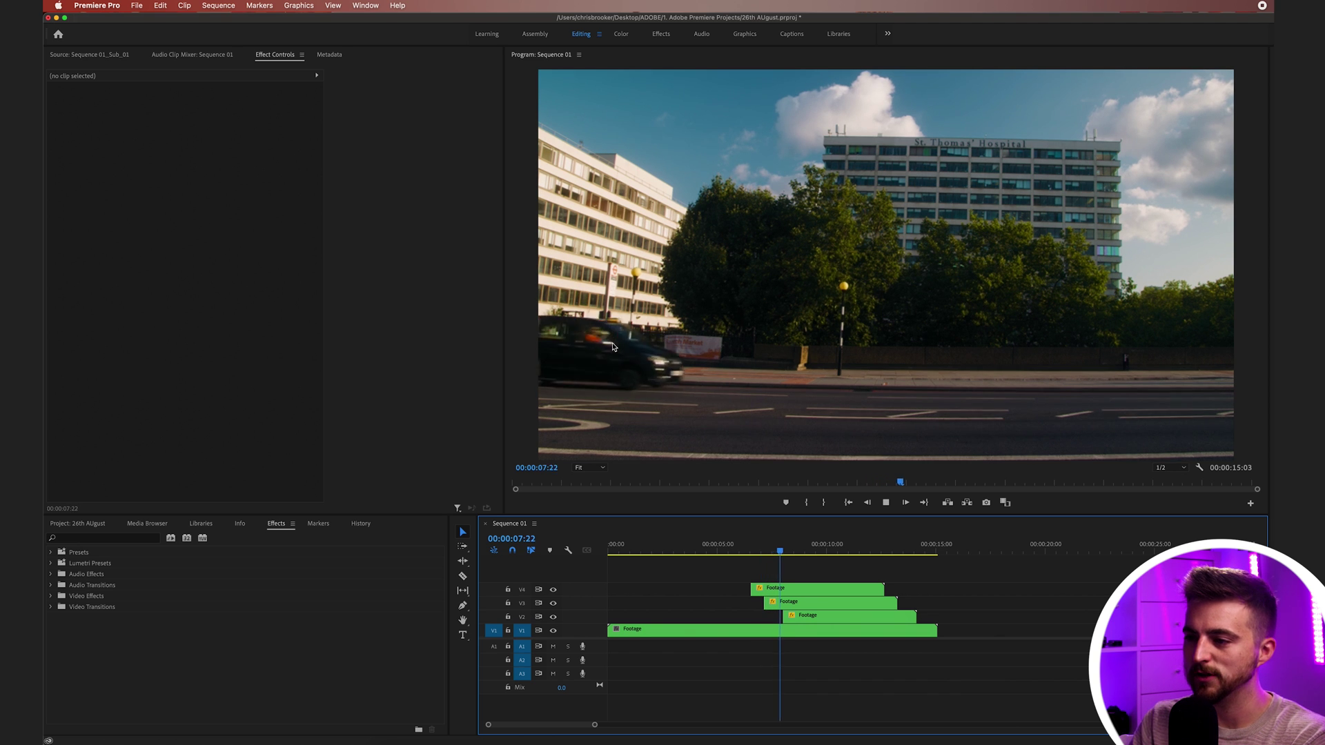
{"action": "key", "text": "space"}
{"action": "left_click", "coordinate": [742, 547]}
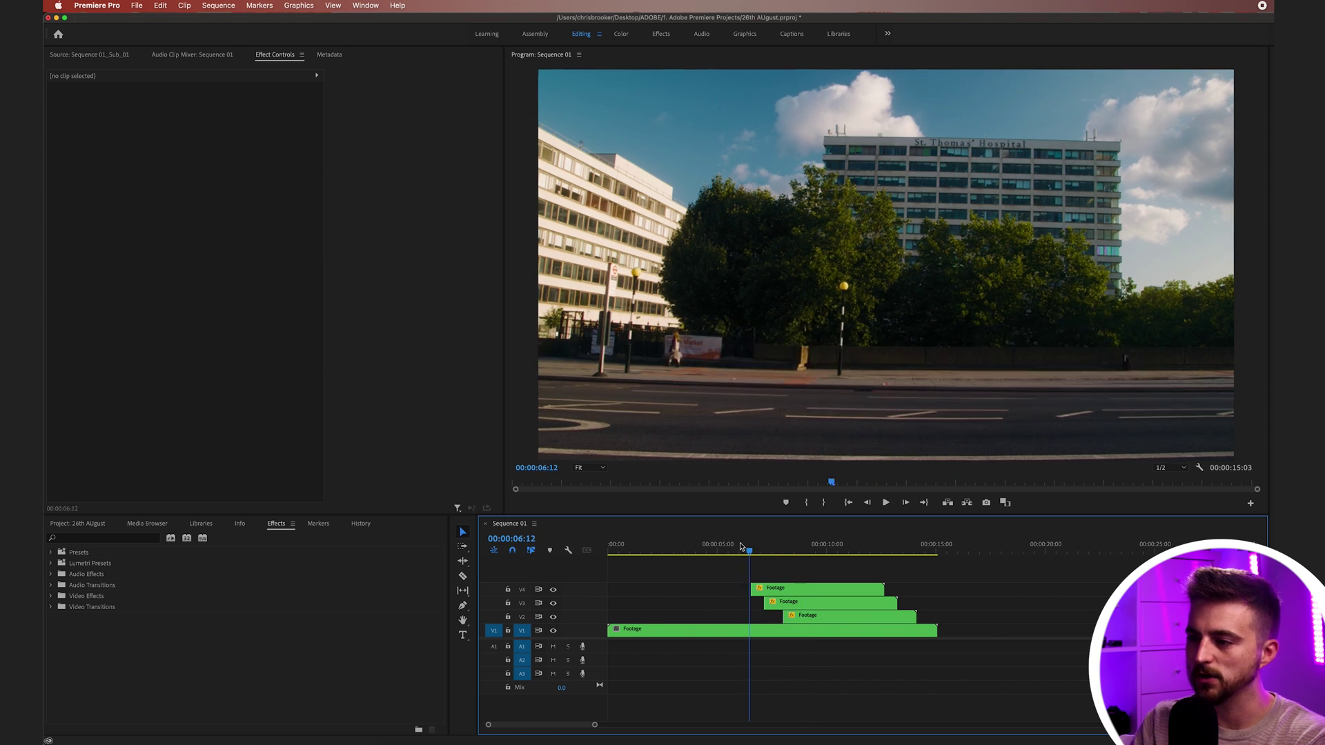
{"action": "key", "text": "space"}
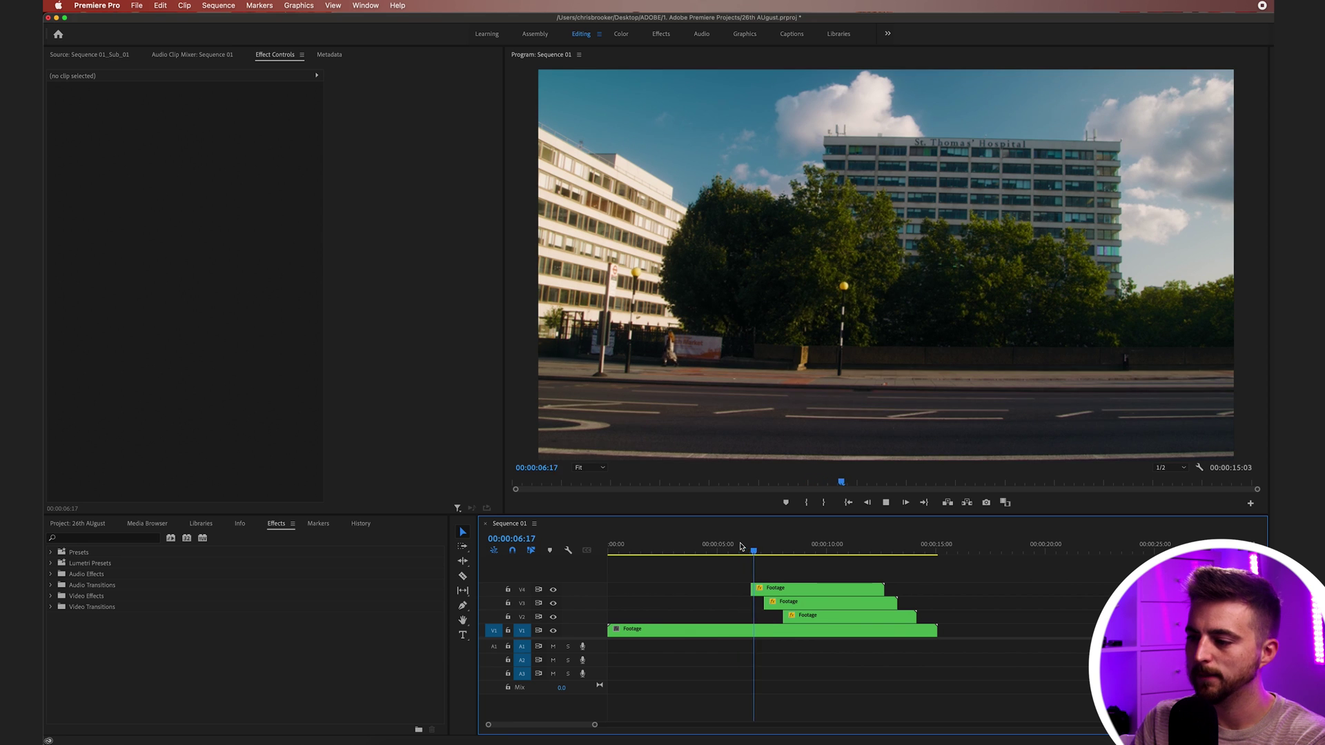
Display the V4 clip's opacity mask at 00:00:08:06 to inspect its outline around the van.
{"action": "left_click", "coordinate": [802, 592]}
{"action": "key", "text": "space"}
{"action": "left_click", "coordinate": [88, 215]}
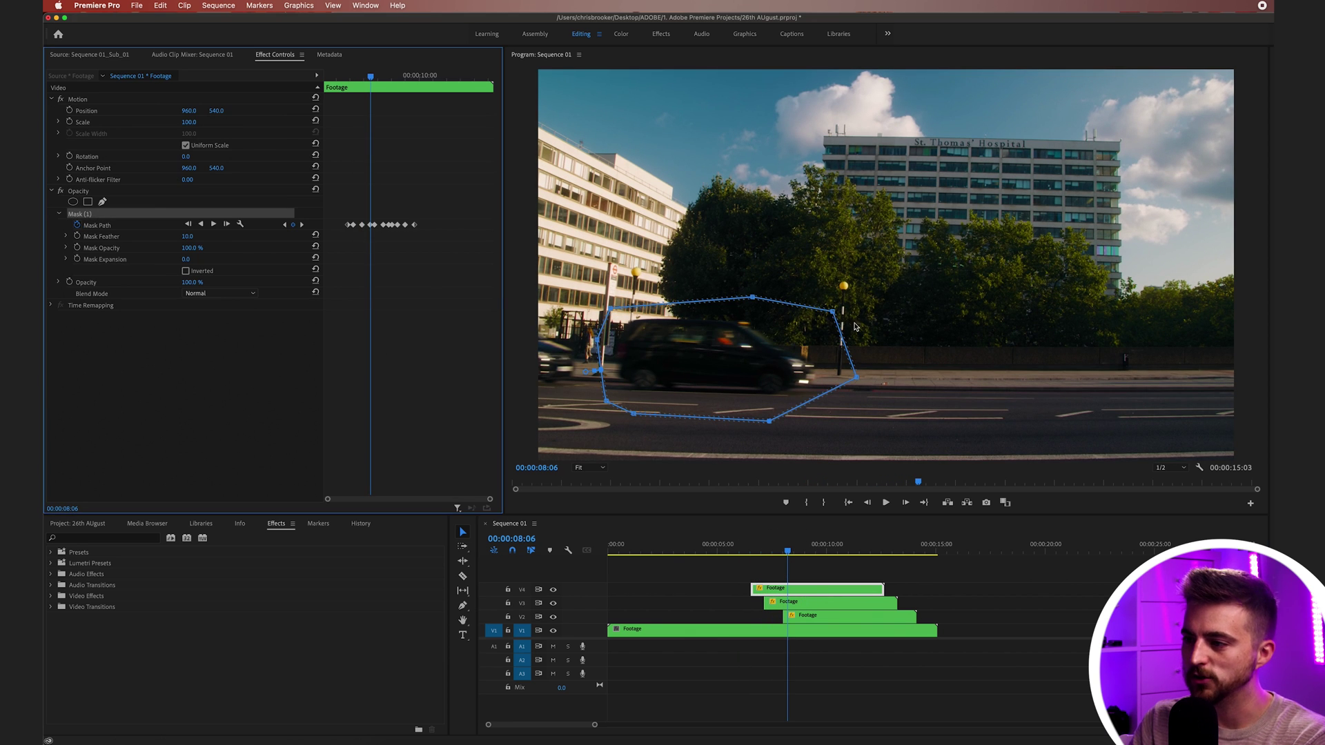
{"action": "left_click", "coordinate": [775, 321]}
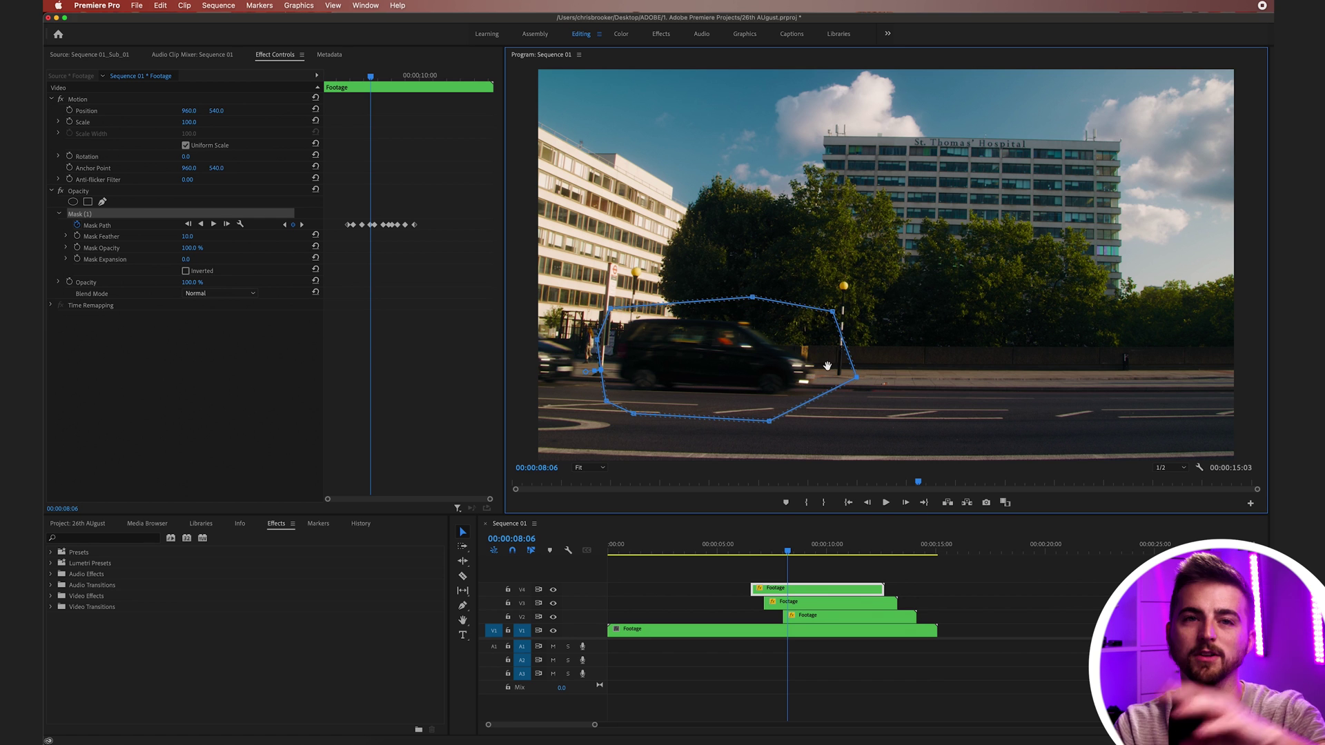
Play the sequence from about 00:00:04:09 to review the motorcycle and the row of cloned vans.
{"action": "left_click", "coordinate": [701, 550]}
{"action": "key", "text": "space"}
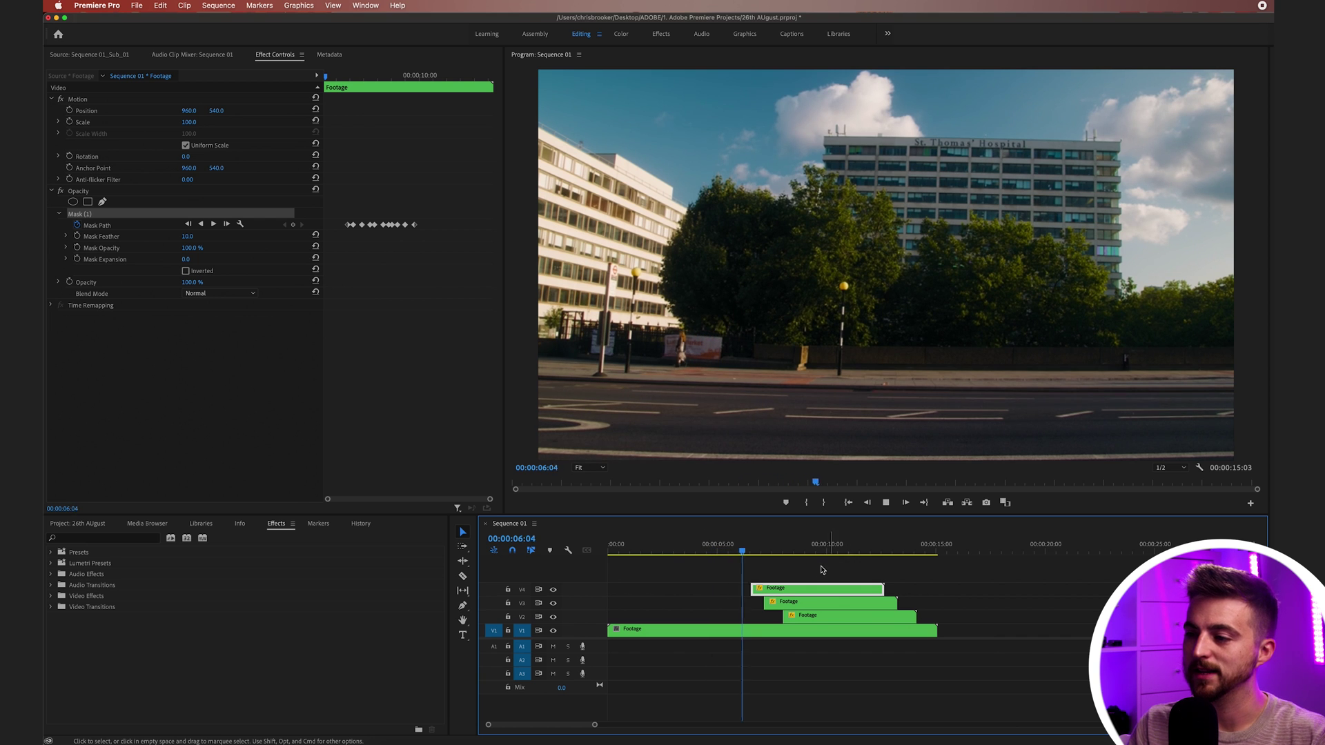
{"action": "left_click_drag", "start_coordinate": [808, 551], "coordinate": [703, 550]}
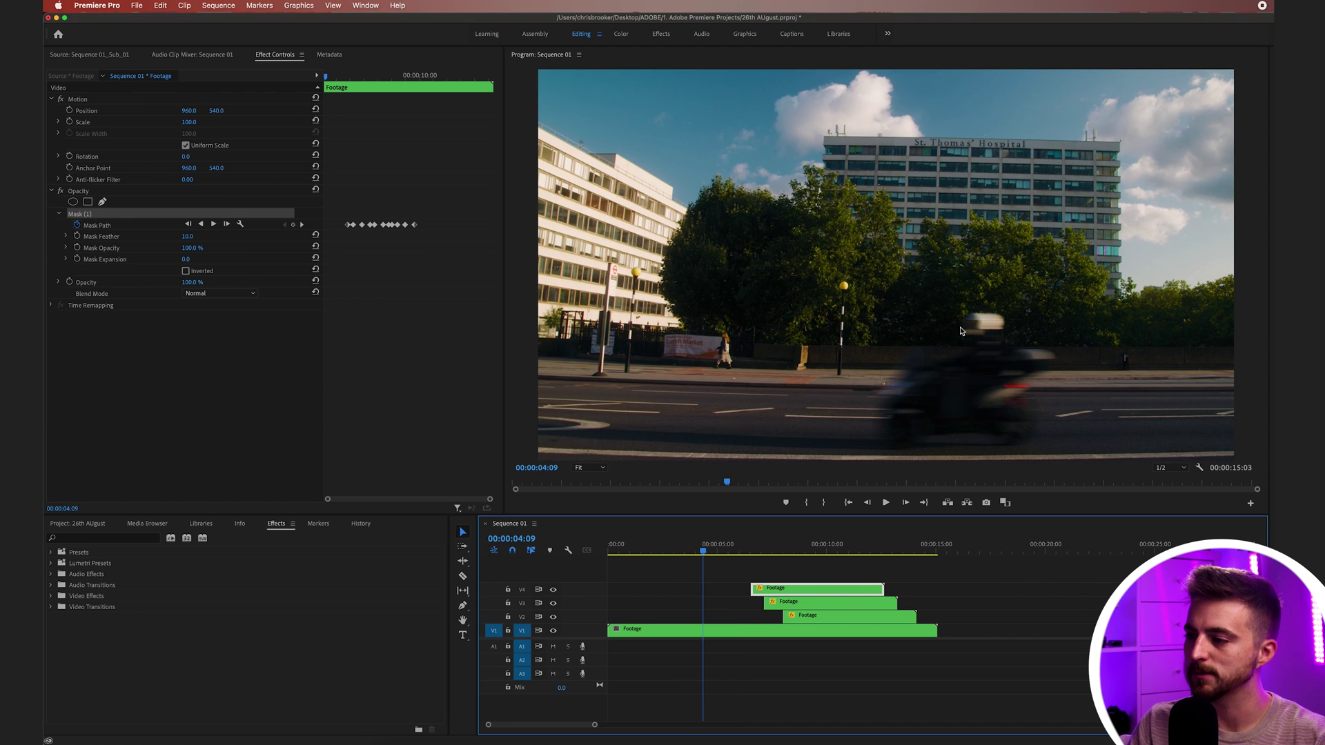
{"action": "key", "text": "space"}
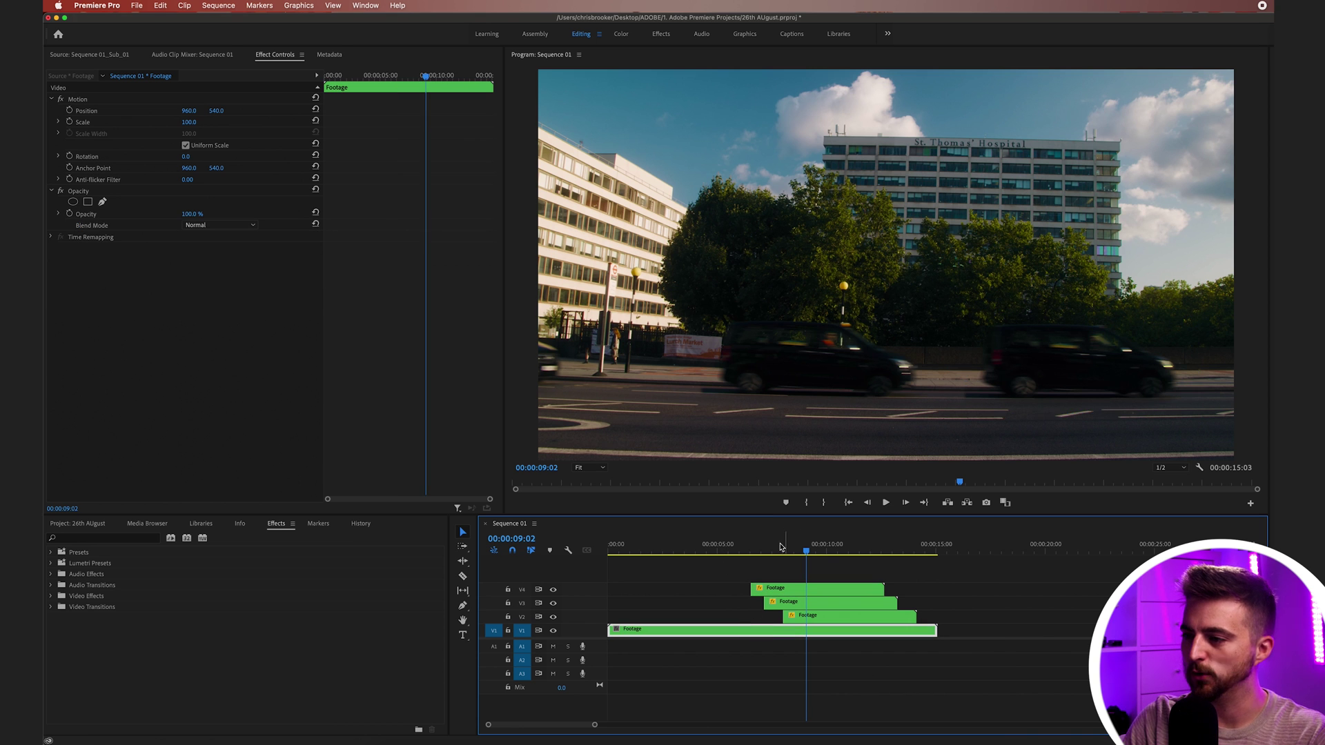
Cut the V1 footage at 00:00:03:24 and 00:00:04:21 to isolate the passing motorcycle, and select that segment.
{"action": "left_click_drag", "start_coordinate": [781, 547], "coordinate": [694, 547]}
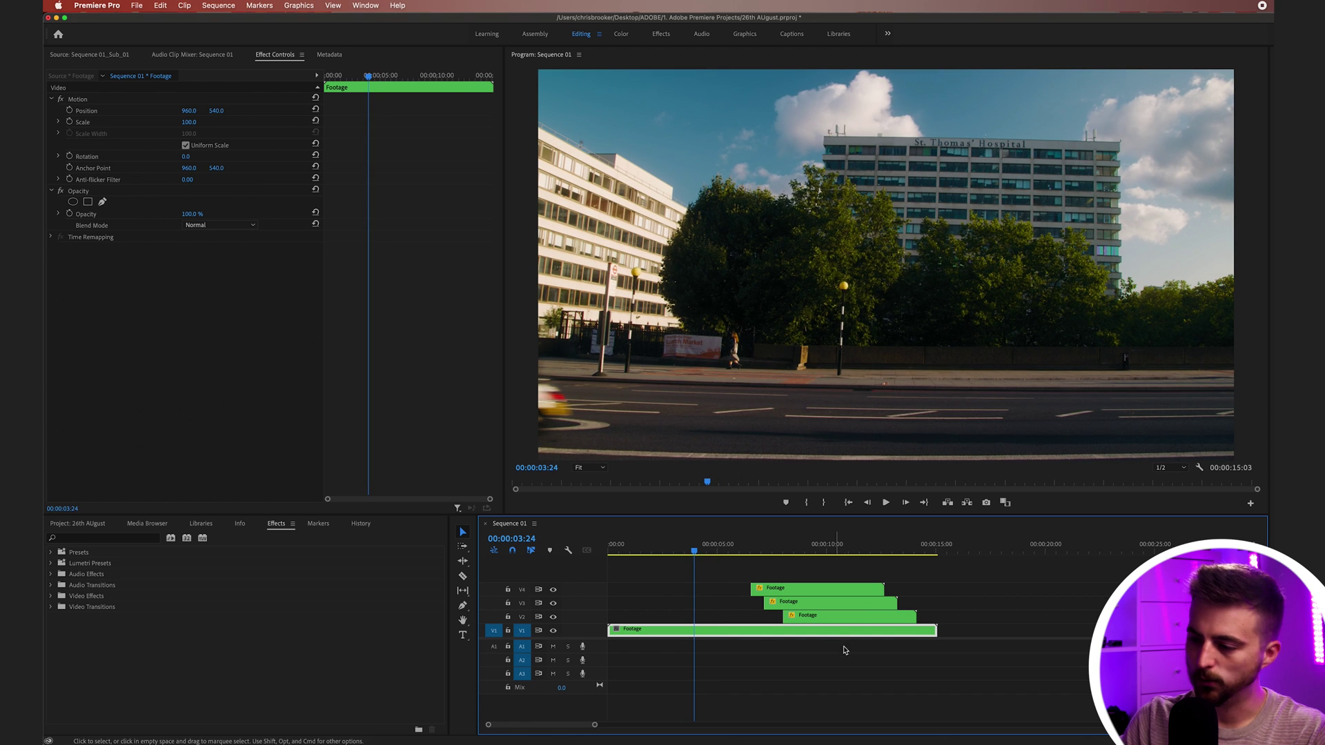
{"action": "left_click", "coordinate": [696, 630]}
{"action": "right_click", "coordinate": [705, 545]}
{"action": "left_click_drag", "start_coordinate": [692, 547], "coordinate": [713, 547]}
{"action": "left_click", "coordinate": [720, 631]}
{"action": "key", "text": "v"}
{"action": "left_click", "coordinate": [704, 631]}
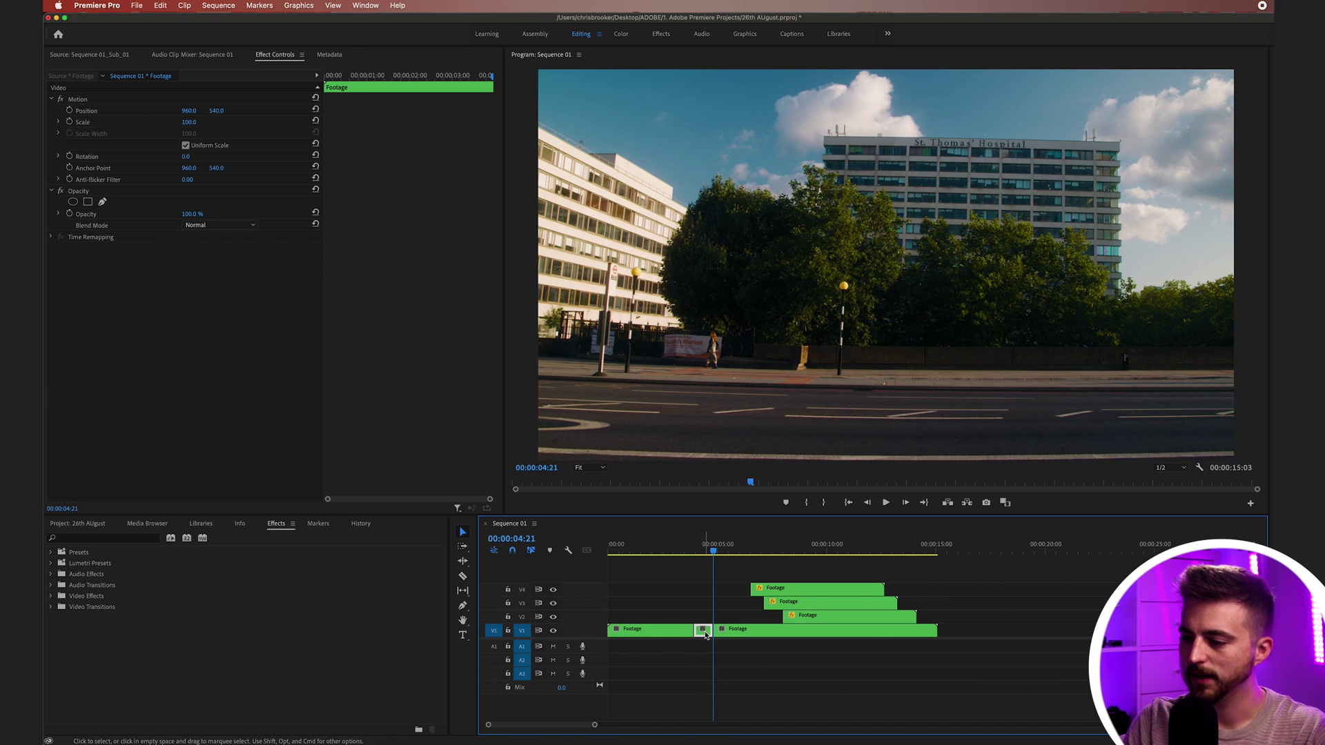
Duplicate the motorcycle segment and place the copy on V2 directly above its original.
{"action": "left_click_drag", "start_coordinate": [715, 547], "coordinate": [976, 542]}
{"action": "key", "text": "super+v"}
{"action": "left_click", "coordinate": [977, 543]}
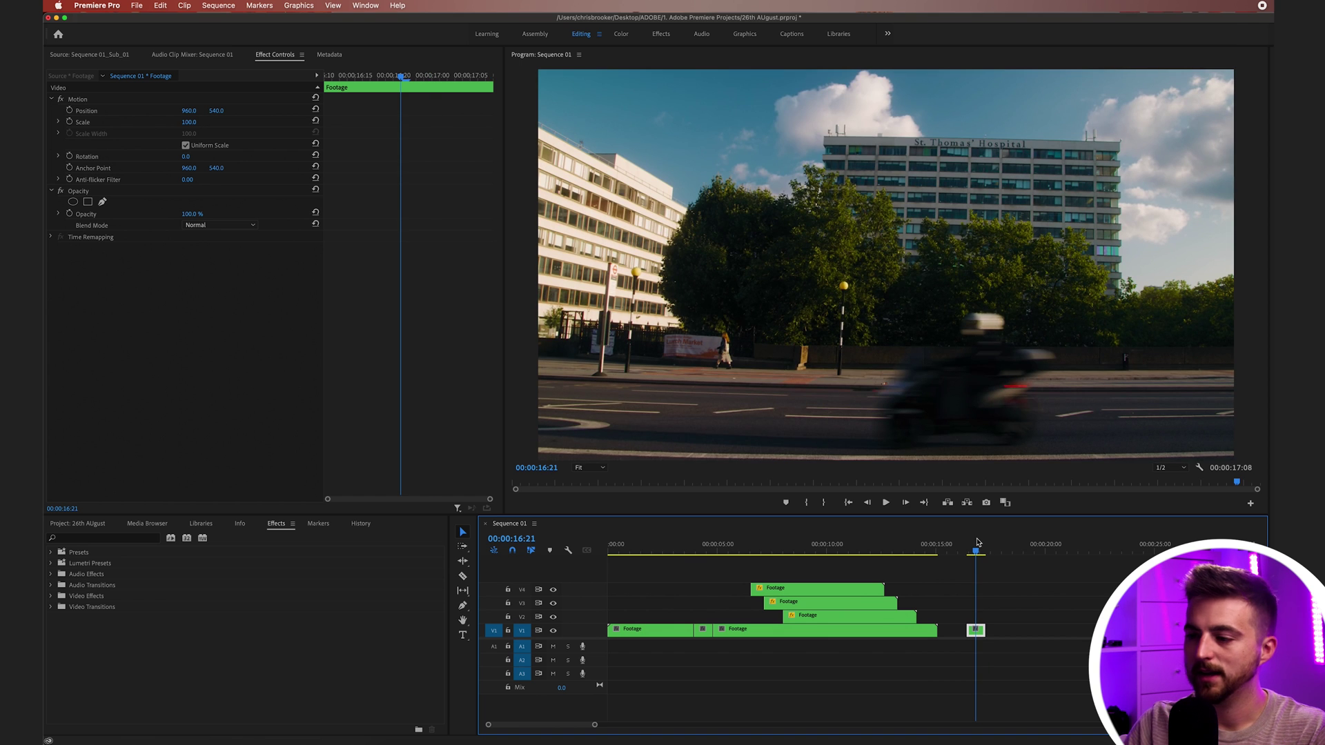
{"action": "left_click_drag", "start_coordinate": [978, 631], "coordinate": [715, 618]}
Draw a freeform opacity mask around the motorcycle and rider on the V2 copy at 00:00:04:08.
{"action": "left_click_drag", "start_coordinate": [712, 546], "coordinate": [701, 545]}
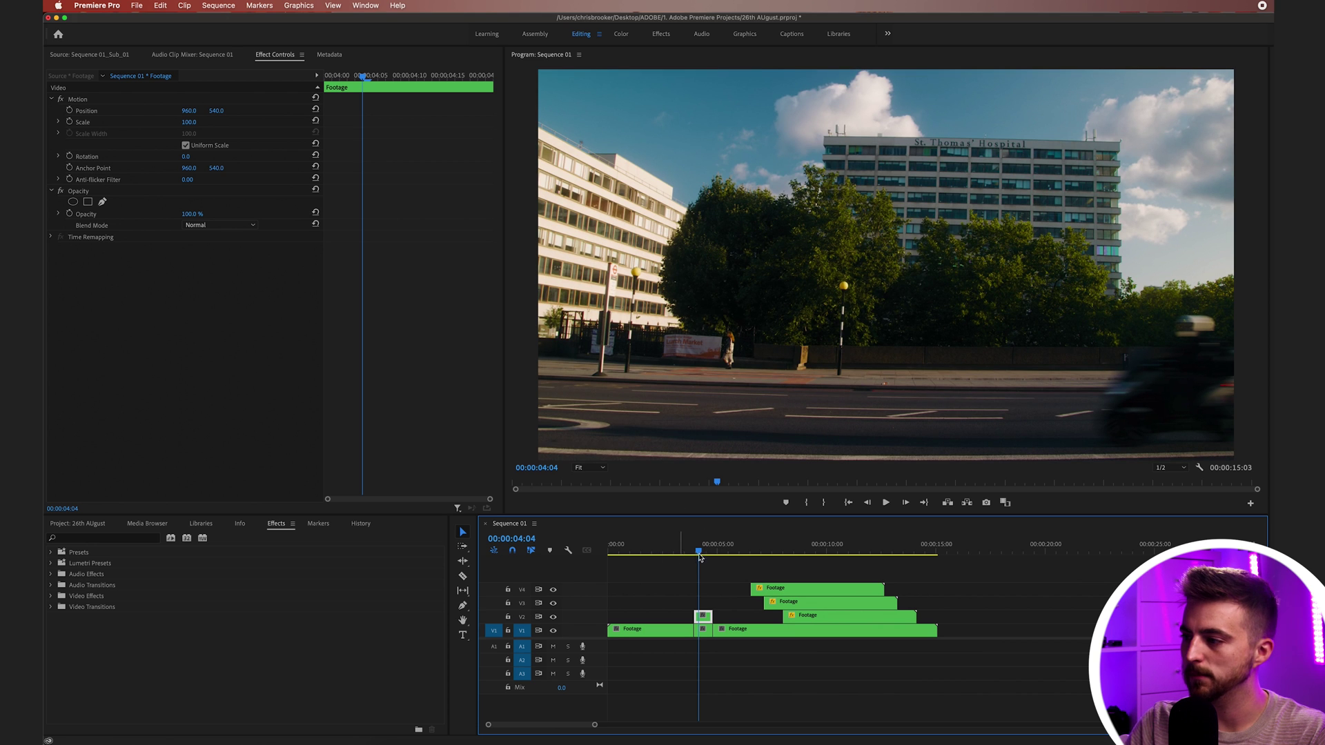
{"action": "key", "text": "Right"}
{"action": "key", "text": "Right"}
{"action": "key", "text": "Right"}
{"action": "key", "text": "Right"}
{"action": "left_click", "coordinate": [103, 201]}
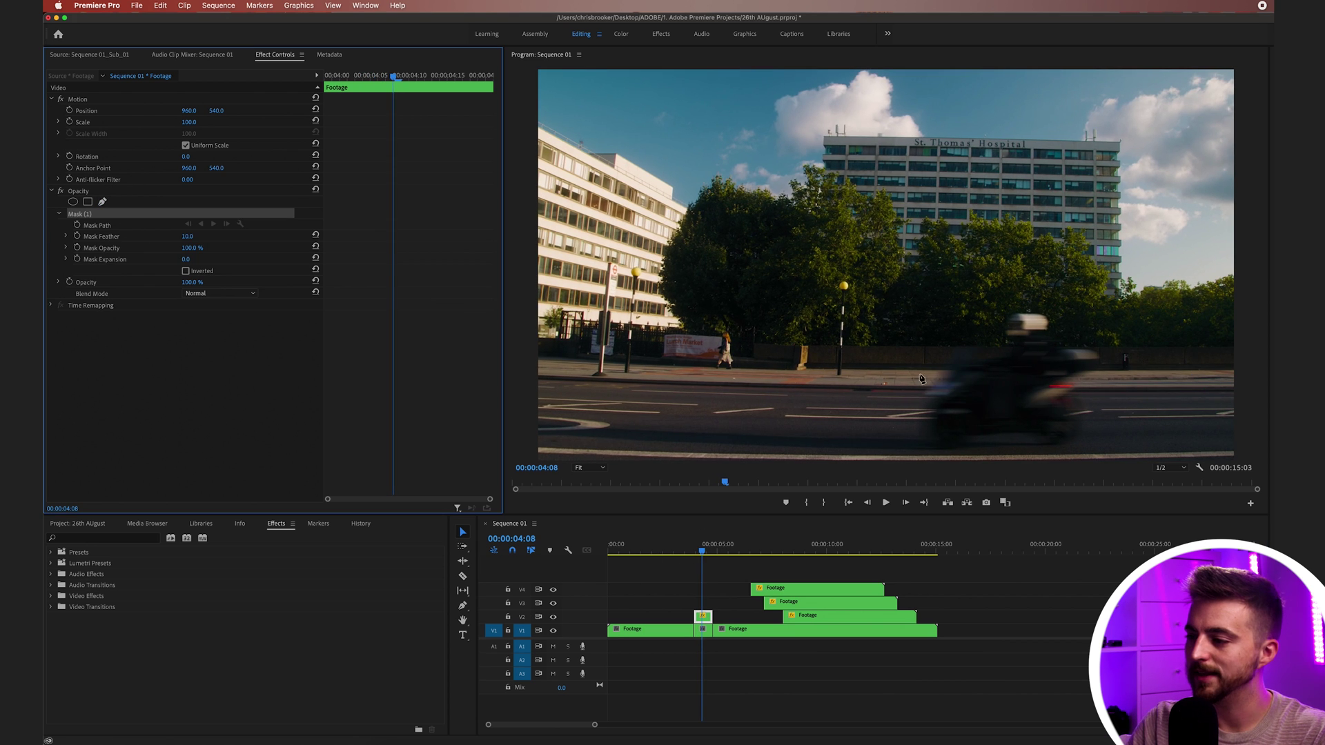
{"action": "left_click", "coordinate": [925, 447]}
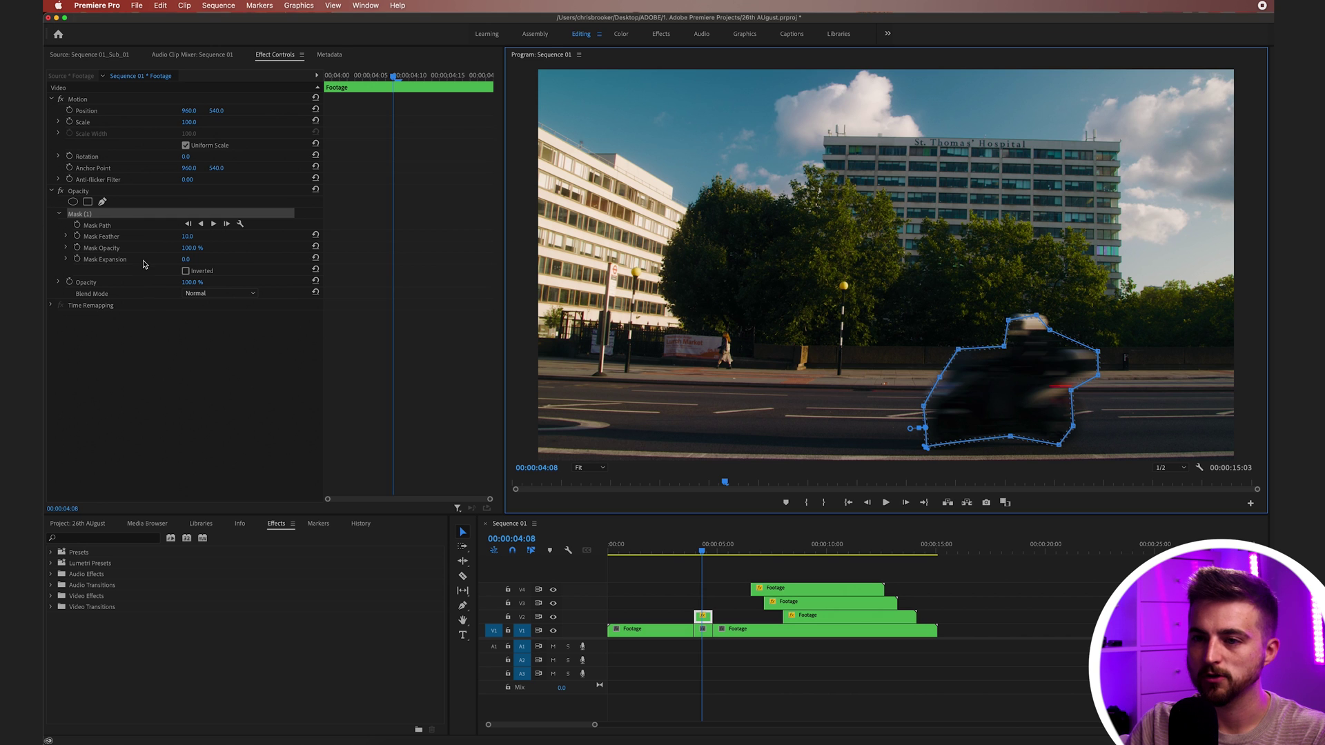
Turn on Mask Path keyframing at 00:00:04:08 and move the mask onto the motorcycle at 00:00:04:10.
{"action": "left_click", "coordinate": [76, 226]}
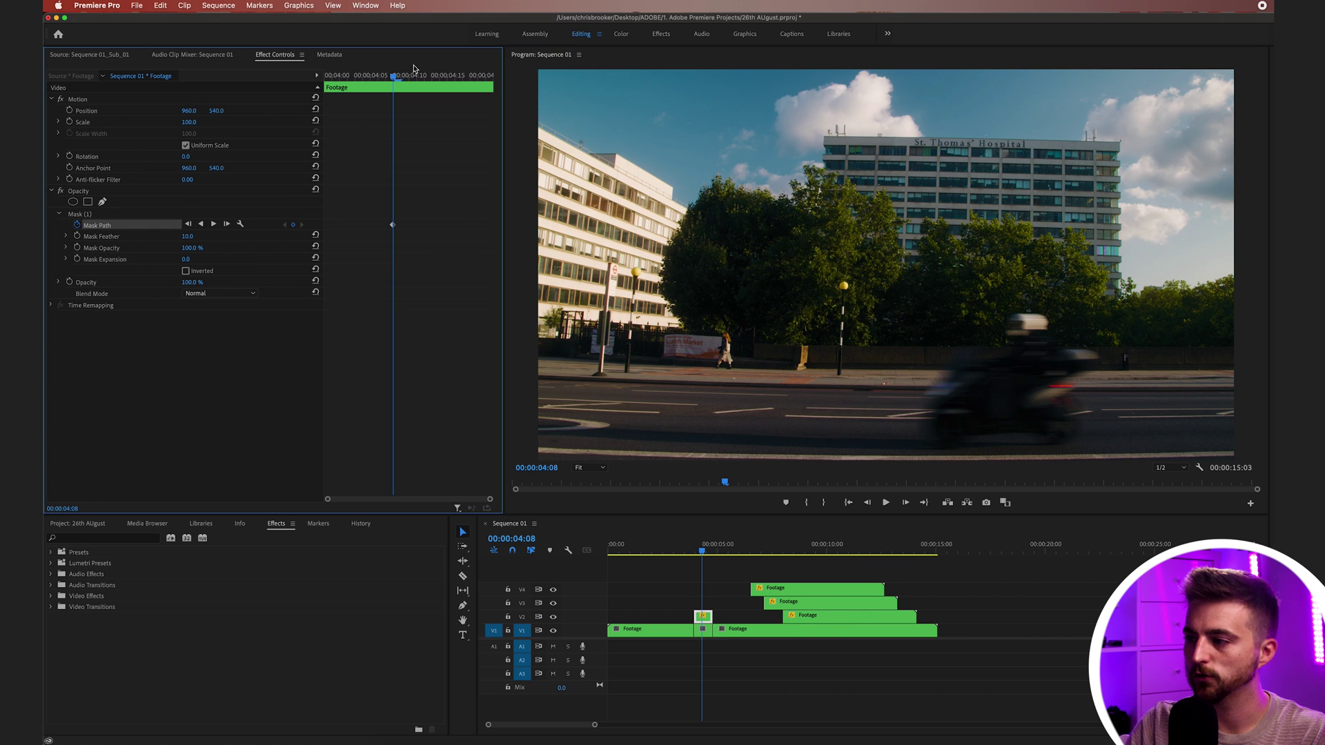
{"action": "left_click_drag", "start_coordinate": [393, 76], "coordinate": [408, 73]}
{"action": "left_click", "coordinate": [81, 214]}
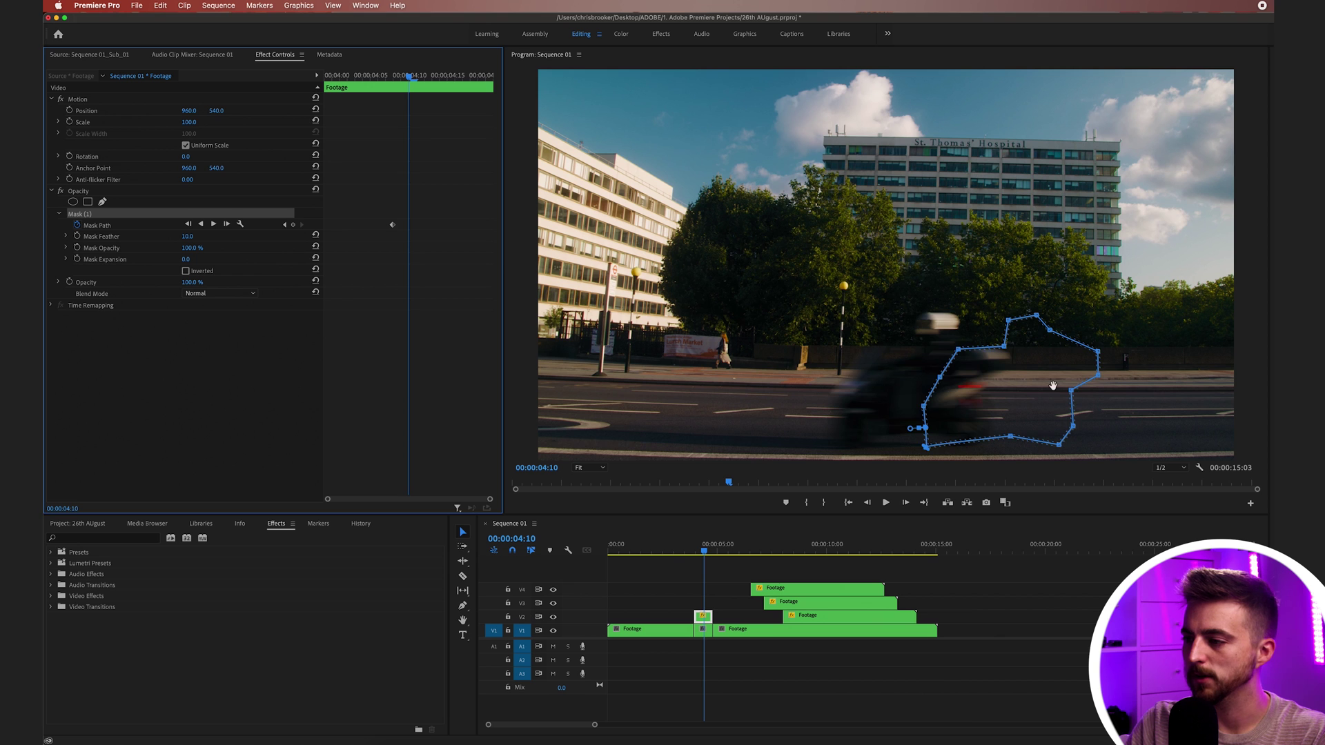
{"action": "left_click_drag", "start_coordinate": [1053, 385], "coordinate": [964, 379]}
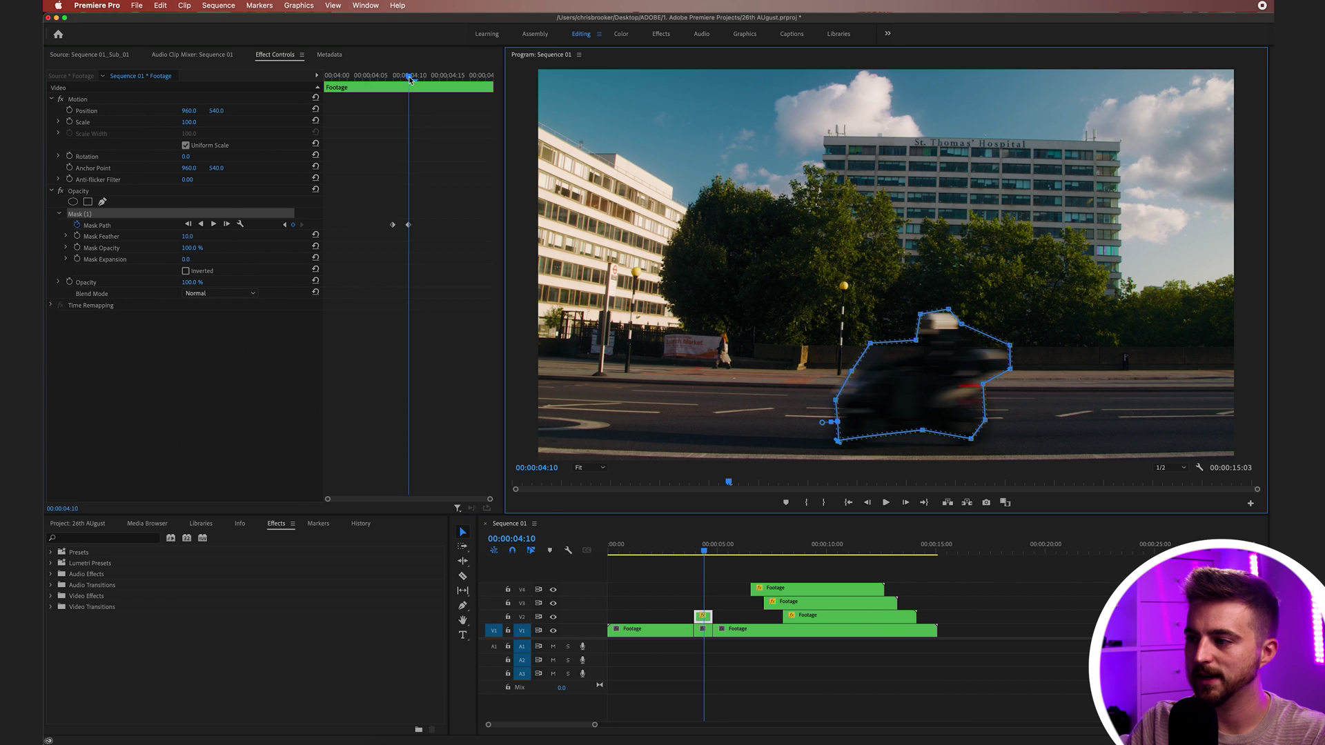
Move the mask along with the motorcycle from 00:00:04:12 to 00:00:04:20, taking it out past the left edge of the image.
{"action": "key", "text": "Right"}
{"action": "key", "text": "Right"}
{"action": "left_click_drag", "start_coordinate": [942, 379], "coordinate": [673, 369]}
{"action": "key", "text": "Right"}
{"action": "key", "text": "Right"}
{"action": "key", "text": "Right"}
{"action": "left_click_drag", "start_coordinate": [450, 78], "coordinate": [462, 78]}
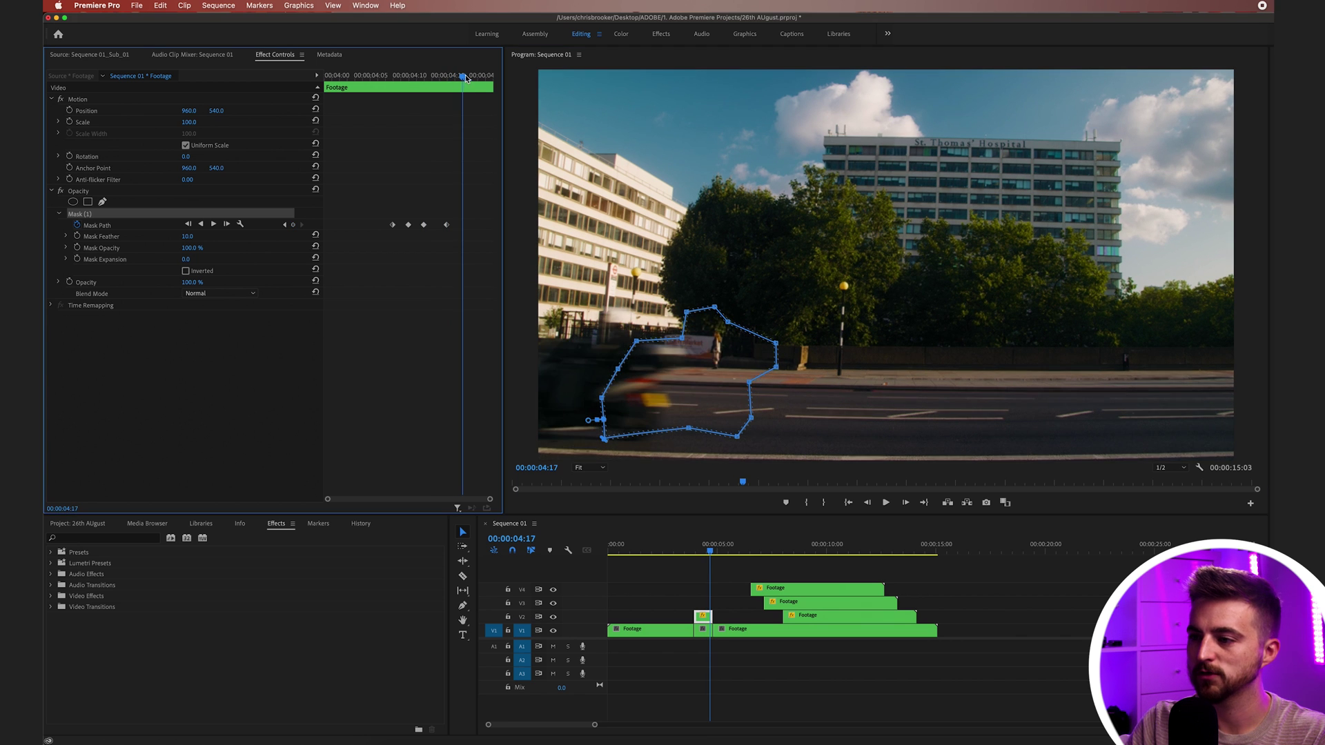
{"action": "left_click_drag", "start_coordinate": [700, 385], "coordinate": [606, 385]}
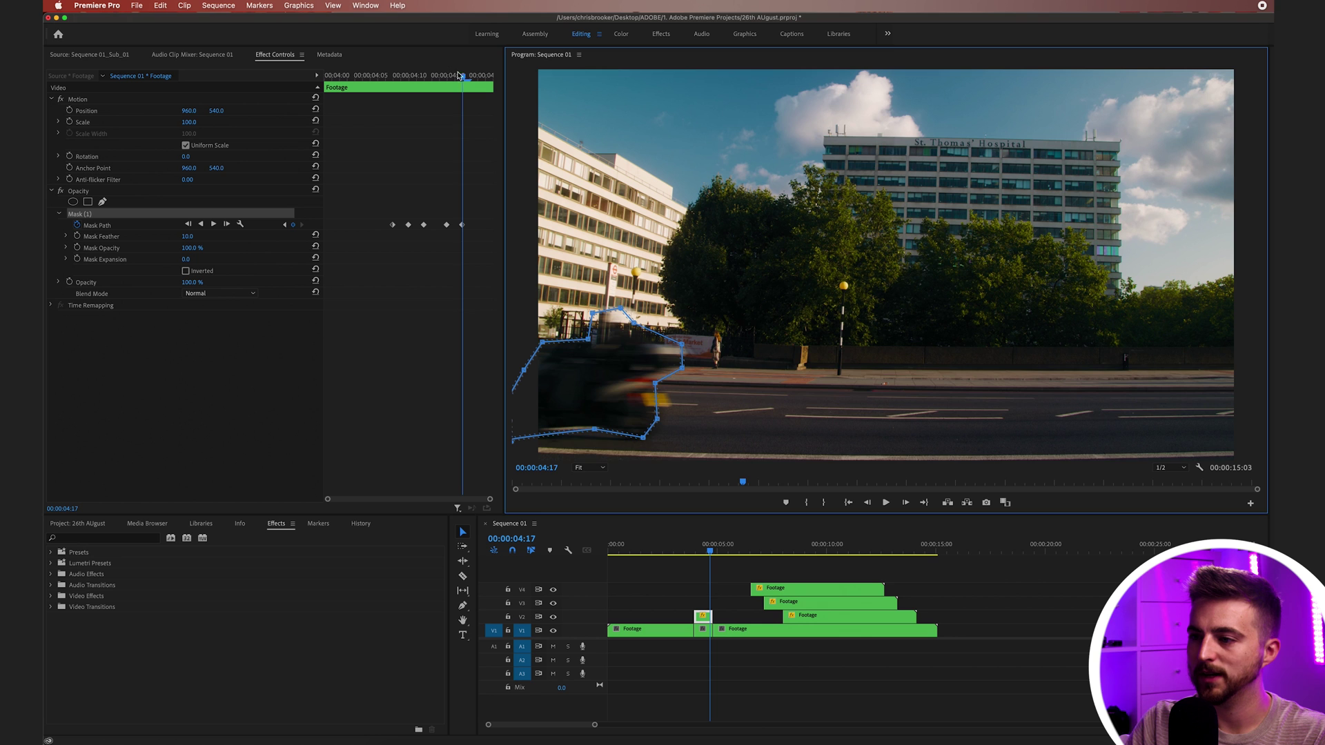
{"action": "left_click_drag", "start_coordinate": [460, 76], "coordinate": [478, 76]}
{"action": "left_click_drag", "start_coordinate": [594, 353], "coordinate": [489, 351]}
{"action": "key", "text": "Right"}
Move the mask back along the motorcycle's path from 00:00:04:06 to 00:00:03:24, taking it past the right edge of the image.
{"action": "left_click_drag", "start_coordinate": [429, 77], "coordinate": [378, 77]}
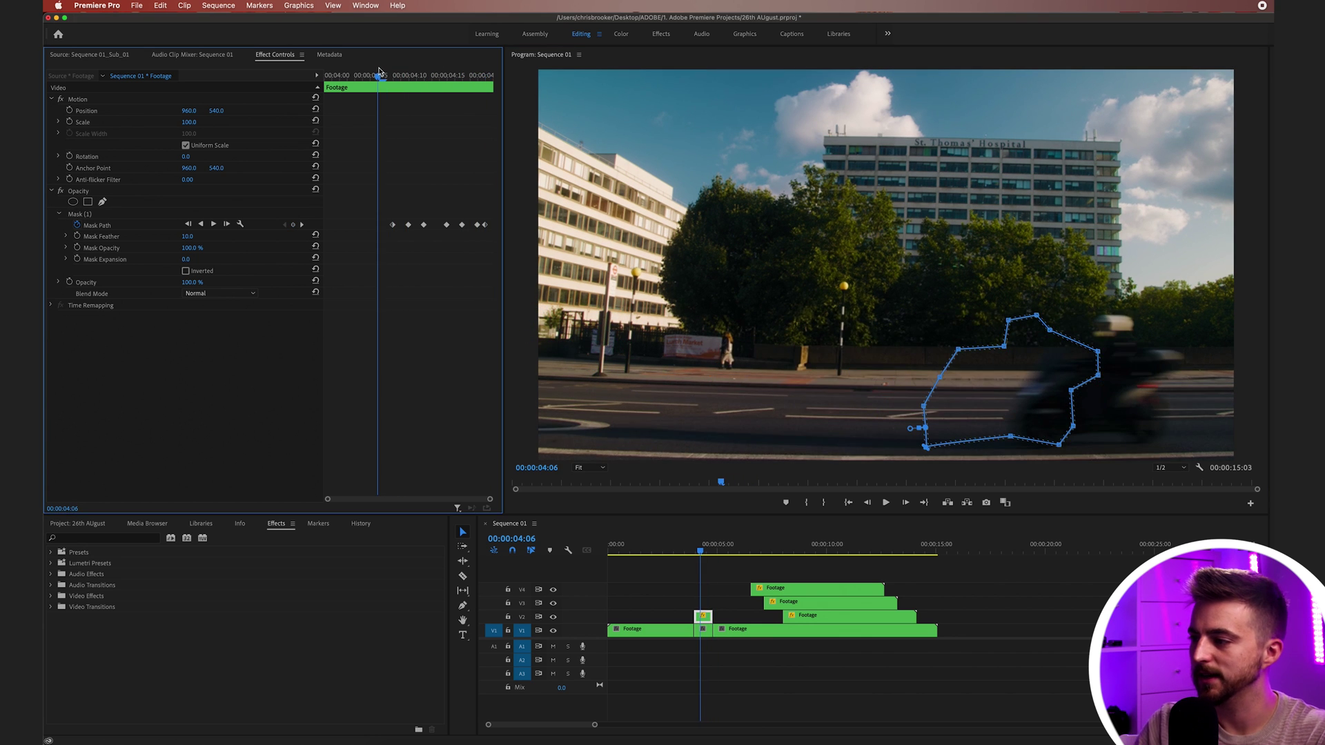
{"action": "left_click_drag", "start_coordinate": [971, 394], "coordinate": [1063, 392]}
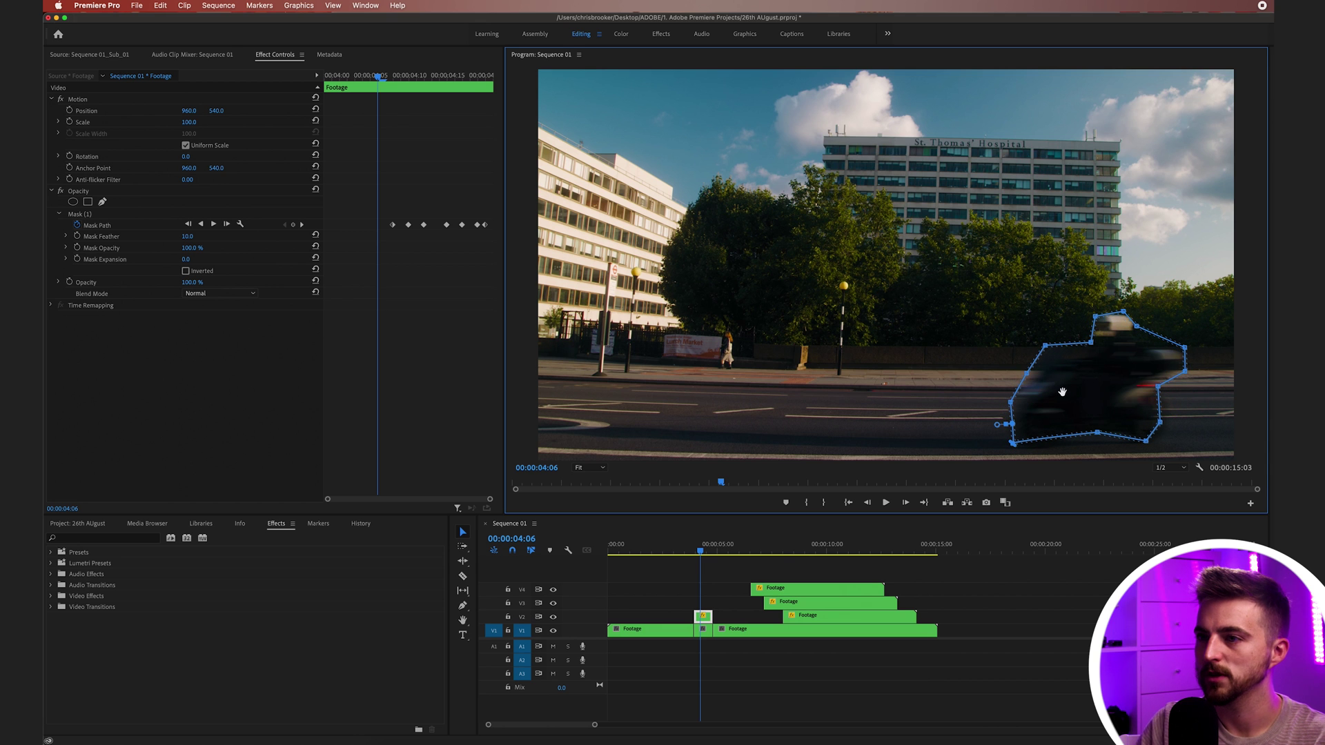
{"action": "key", "text": "Left"}
{"action": "key", "text": "Left"}
{"action": "key", "text": "Left"}
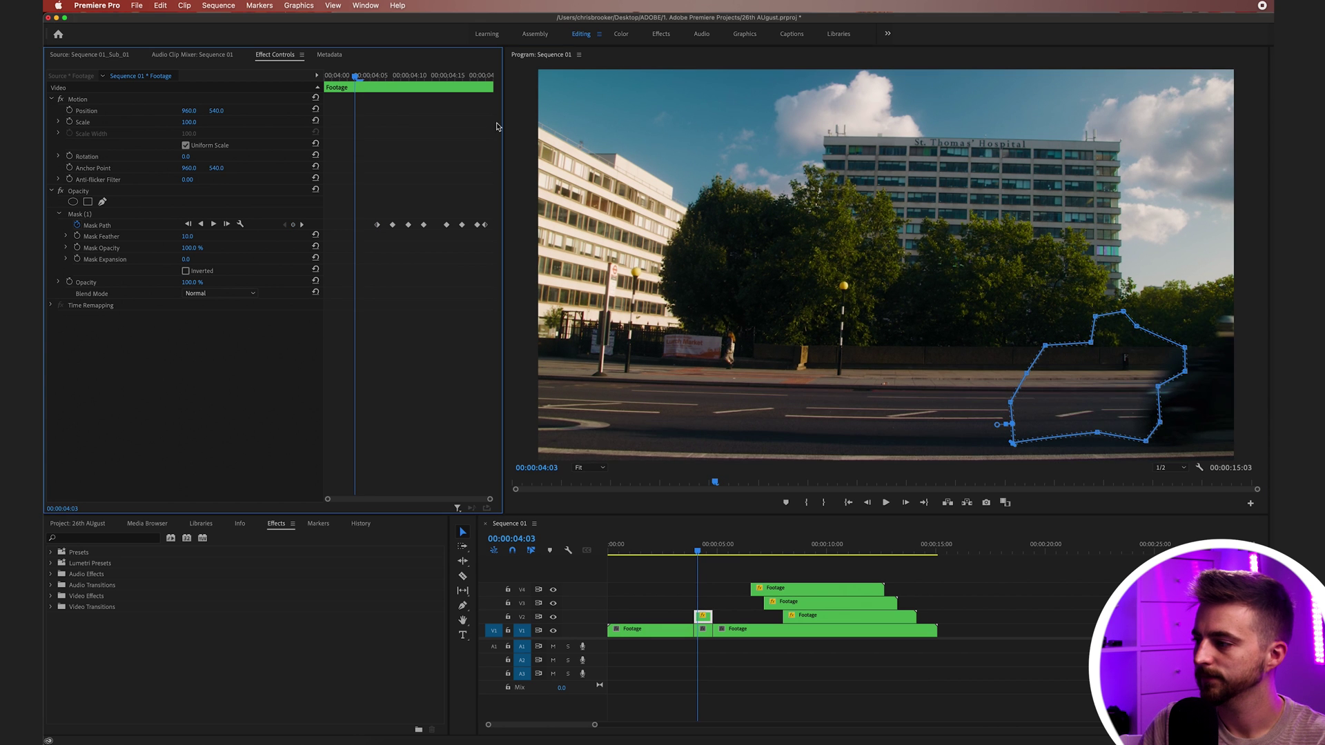
{"action": "left_click_drag", "start_coordinate": [1101, 381], "coordinate": [1229, 377]}
{"action": "key", "text": "Left"}
{"action": "key", "text": "Left"}
{"action": "left_click_drag", "start_coordinate": [1228, 377], "coordinate": [1263, 403]}
{"action": "key", "text": "Left"}
{"action": "key", "text": "Left"}
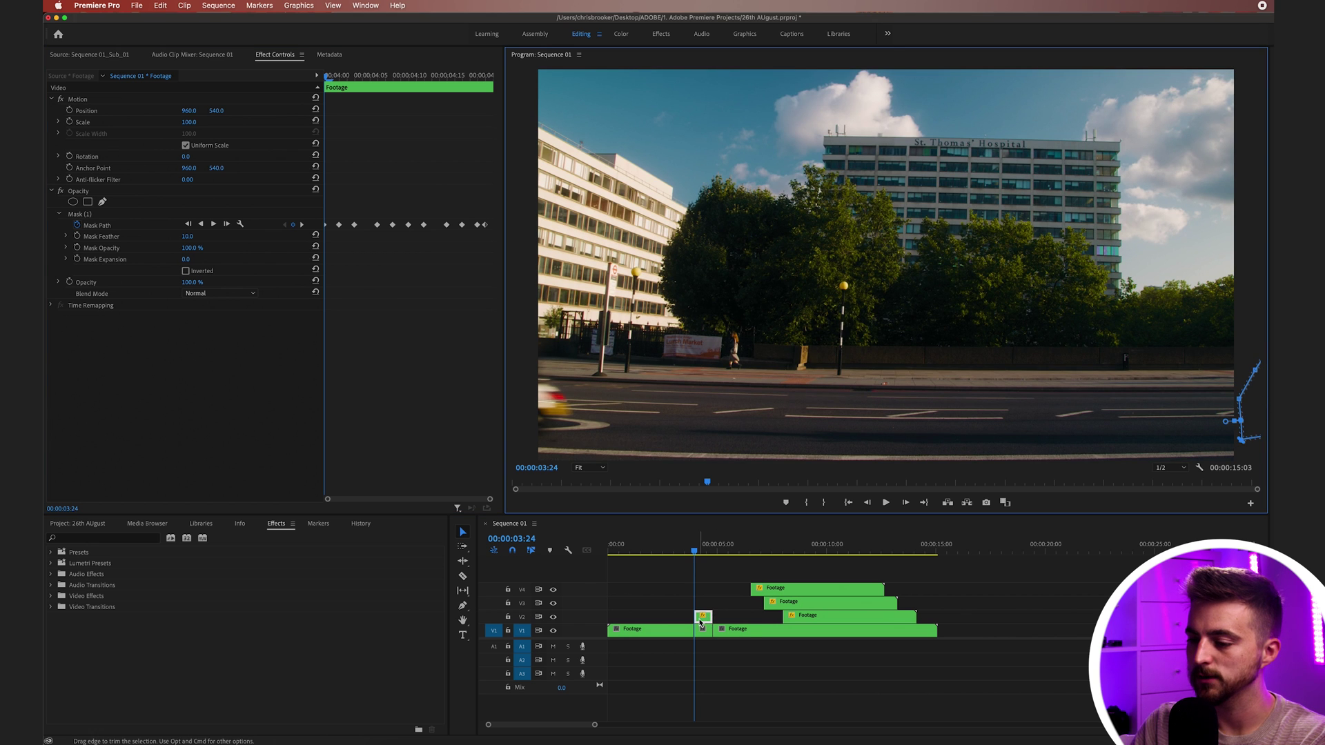
Move the masked motorcycle clip to the empty area of V2 past the footage's end and preview the cut-out on its own.
{"action": "left_click_drag", "start_coordinate": [701, 623], "coordinate": [977, 623]}
{"action": "left_click", "coordinate": [965, 548]}
{"action": "key", "text": "space"}
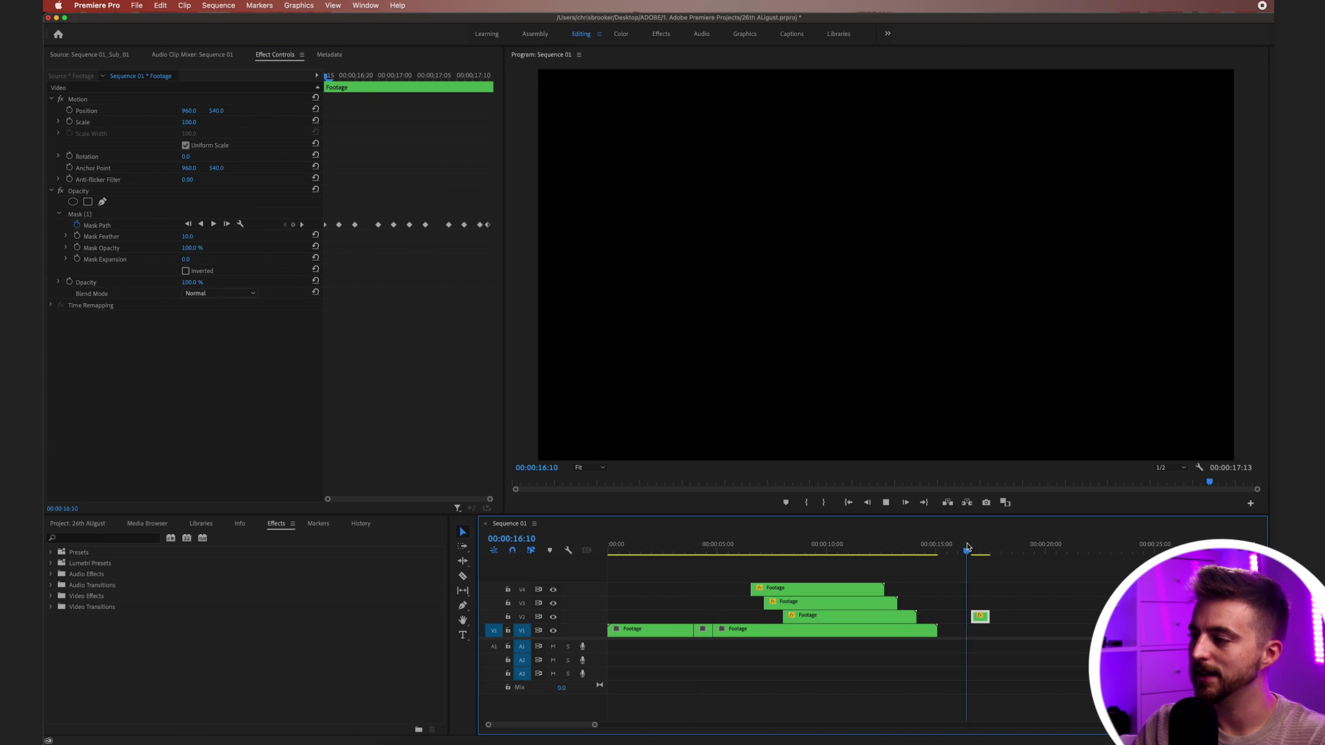
{"action": "key", "text": "space"}
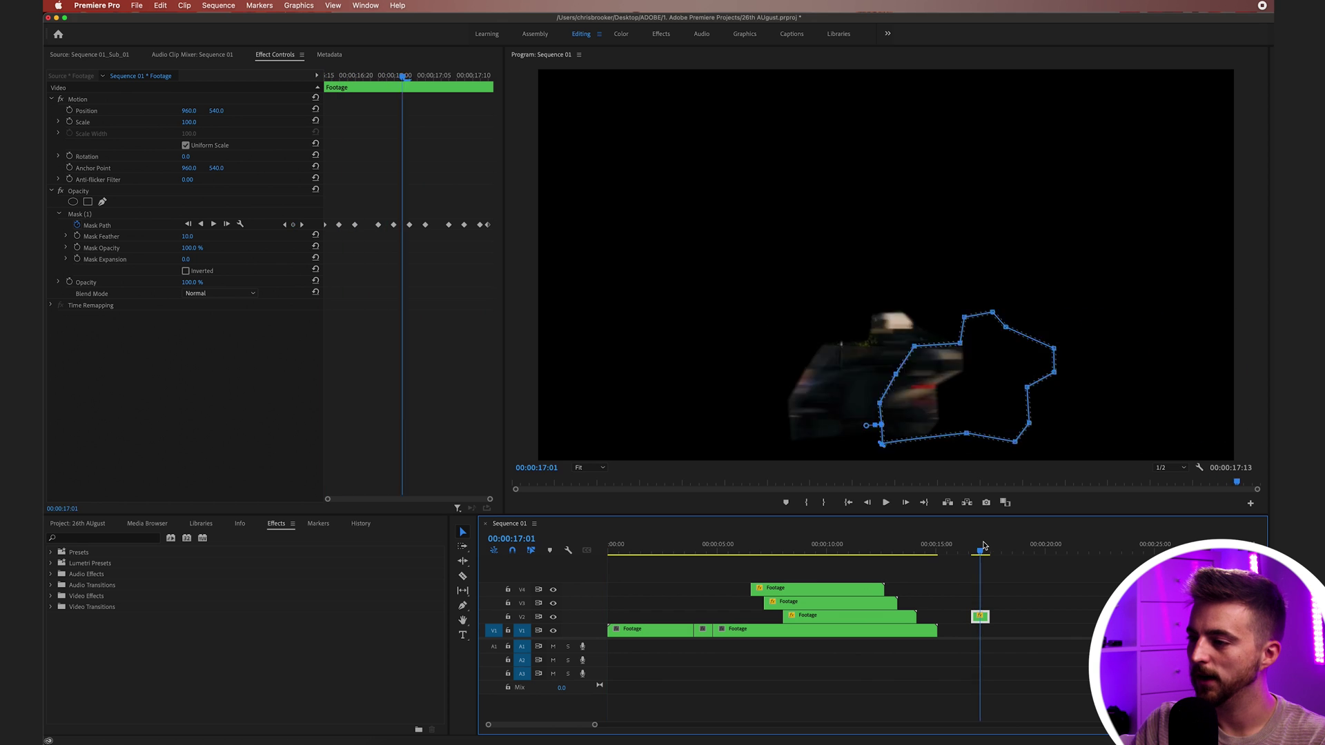
Place the masked motorcycle clip on V5 above the van copies, starting at about 00:00:09:05, and check it against the vans.
{"action": "key", "text": "space"}
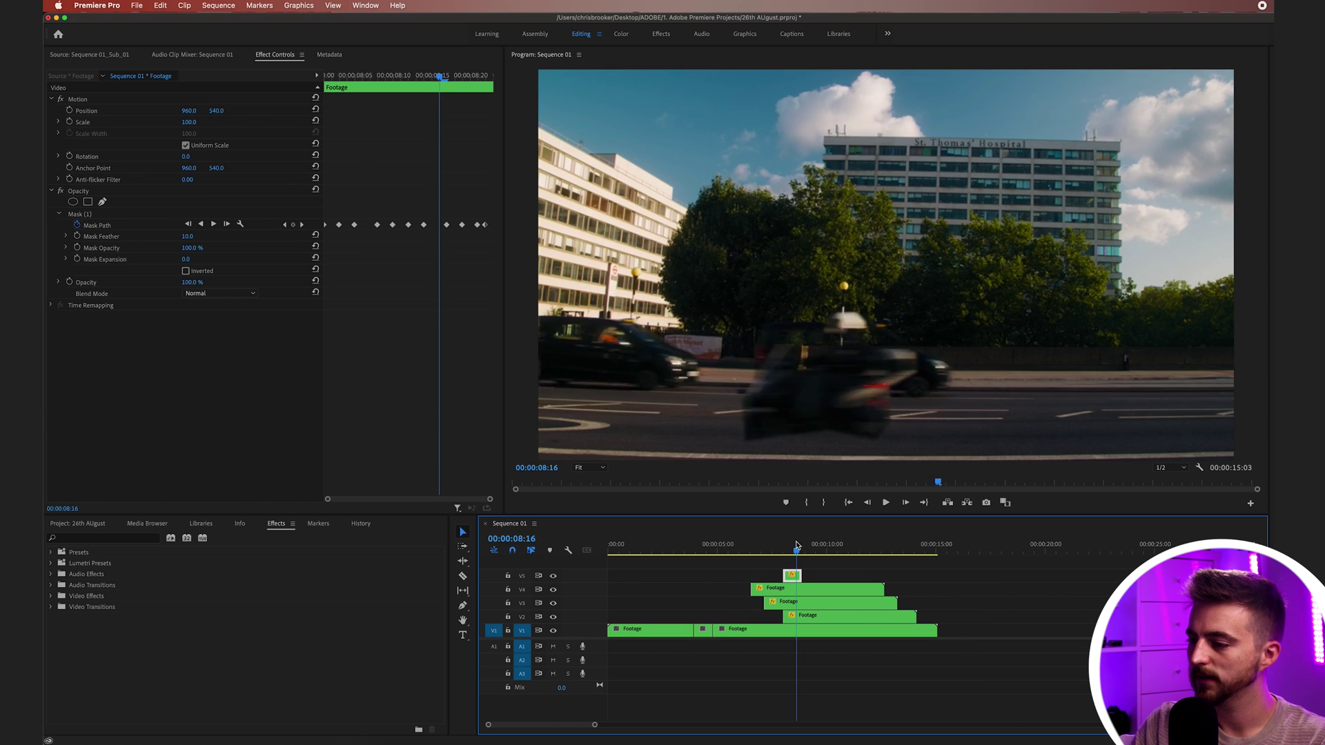
{"action": "left_click_drag", "start_coordinate": [797, 546], "coordinate": [828, 576]}
{"action": "key", "text": "space"}
{"action": "key", "text": "space"}
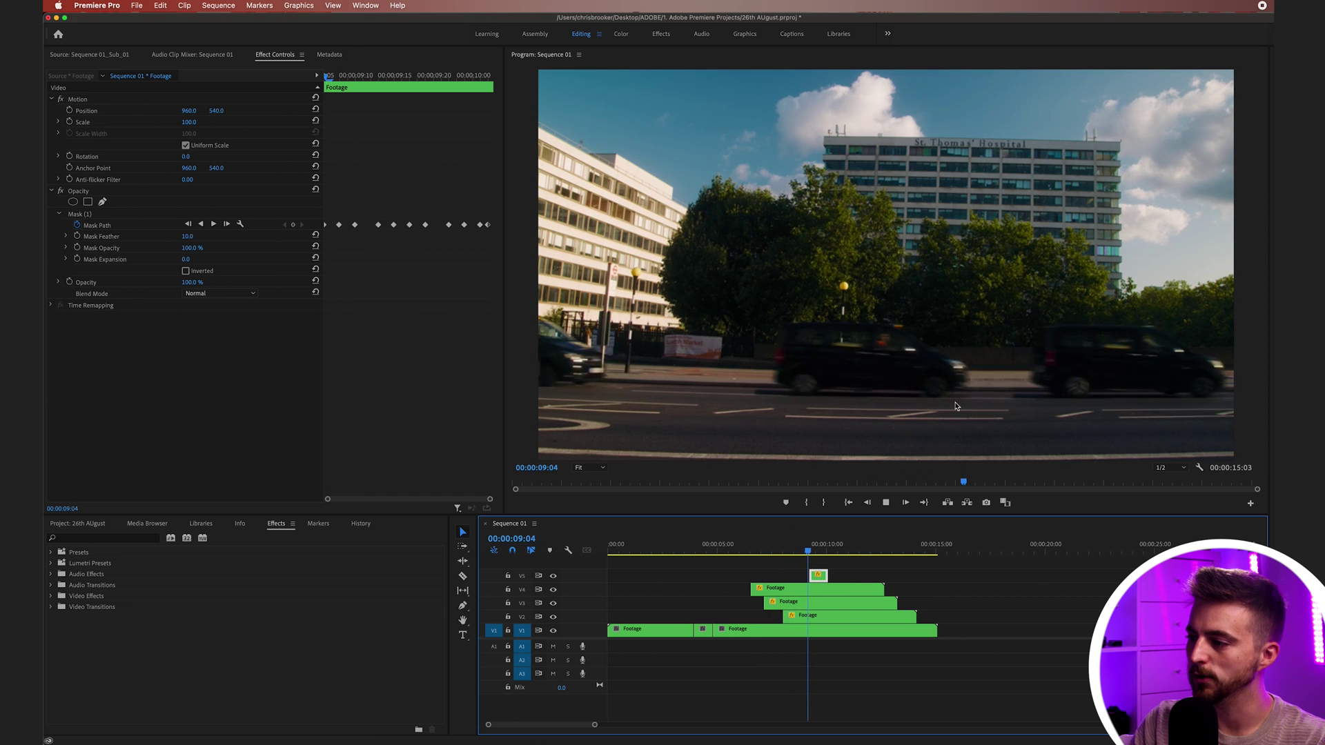
{"action": "left_click", "coordinate": [821, 548]}
{"action": "left_click_drag", "start_coordinate": [822, 548], "coordinate": [818, 547]}
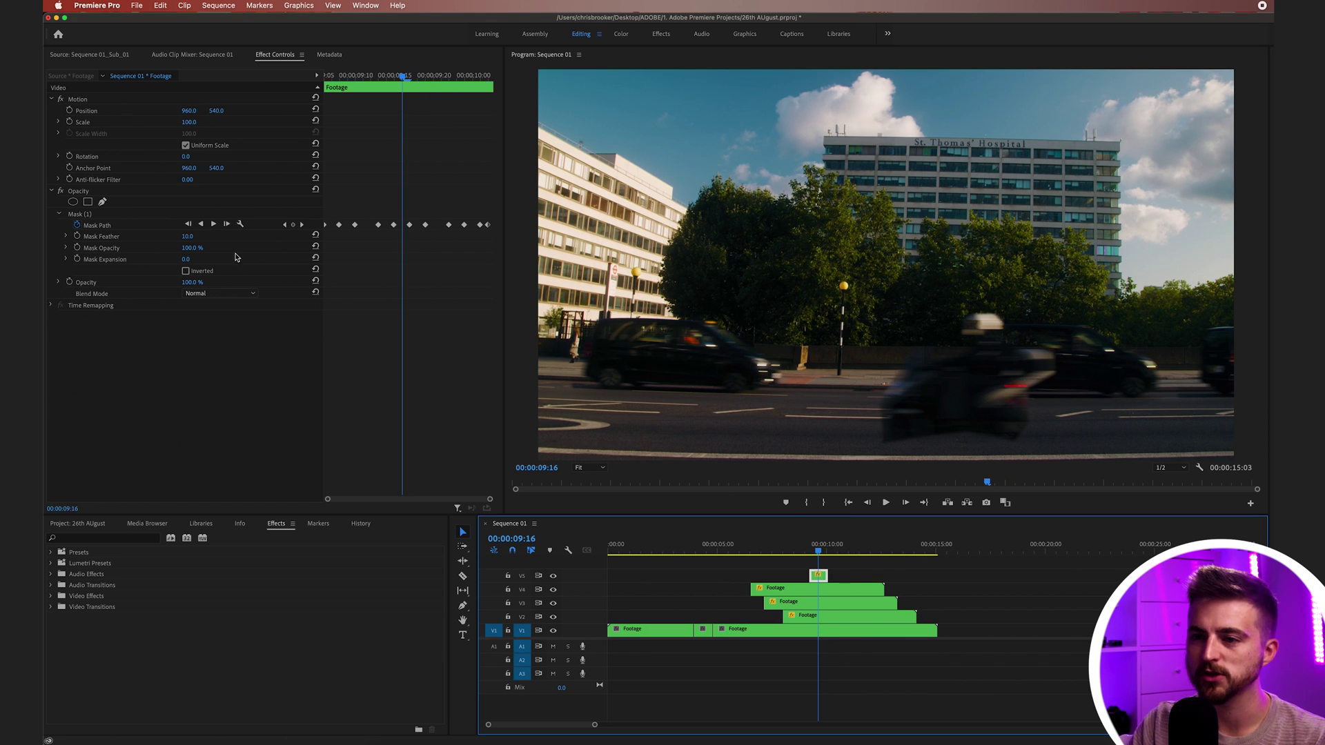
Set the motorcycle mask's feather to 102 and its expansion to 79, and play back the composite.
{"action": "left_click_drag", "start_coordinate": [188, 237], "coordinate": [244, 260]}
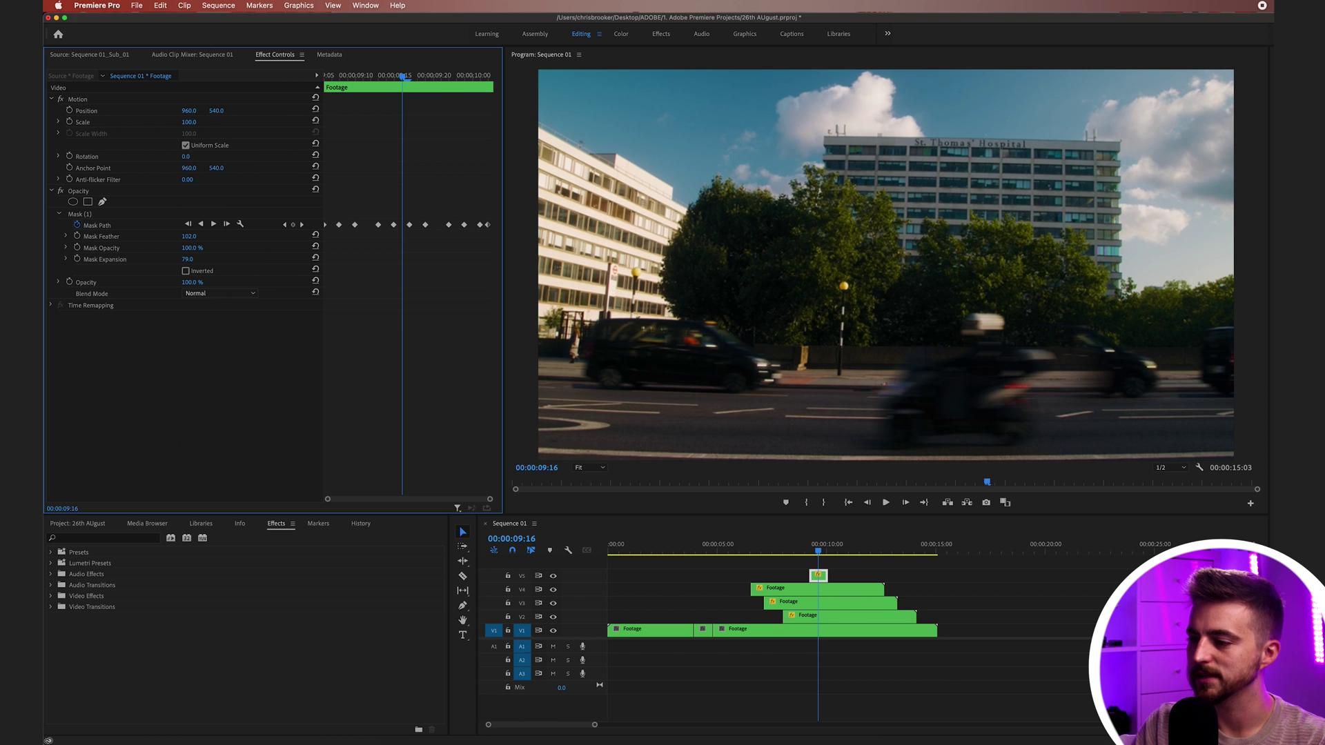
{"action": "left_click_drag", "start_coordinate": [822, 550], "coordinate": [803, 550]}
{"action": "key", "text": "space"}
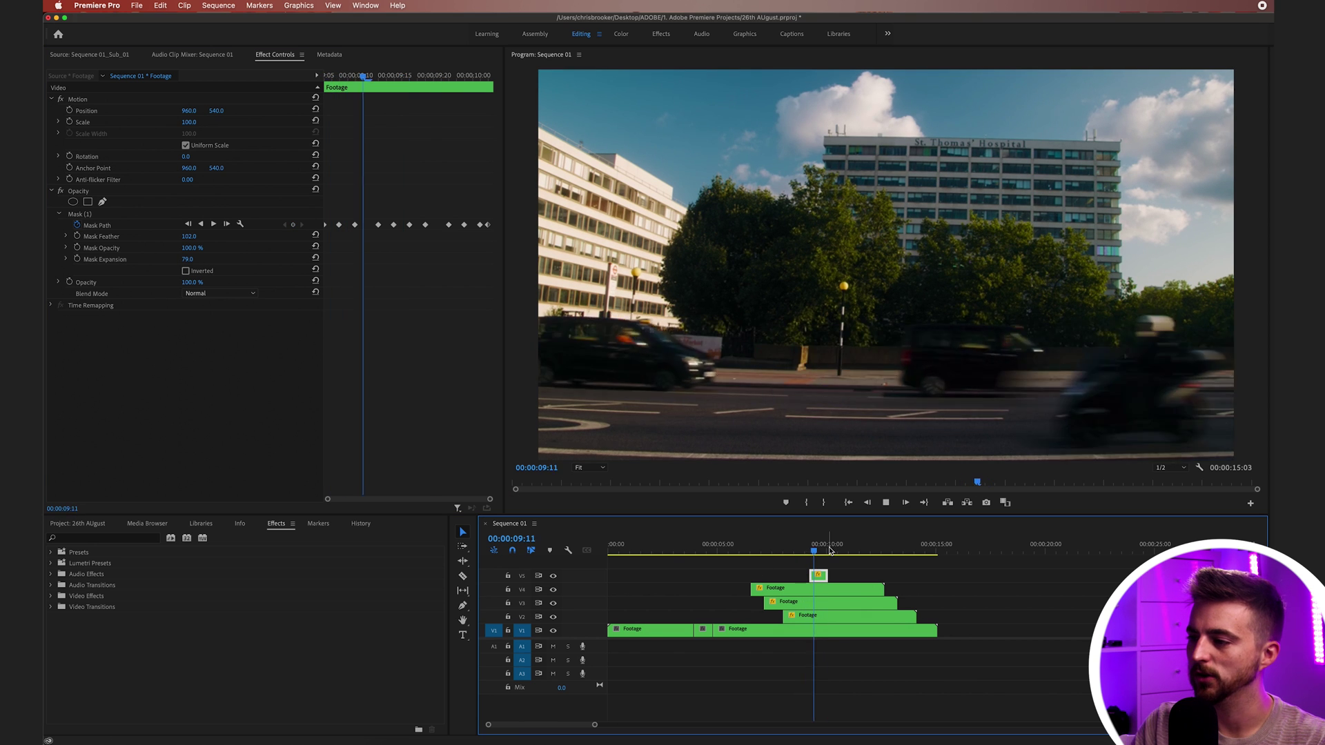
{"action": "left_click", "coordinate": [784, 550]}
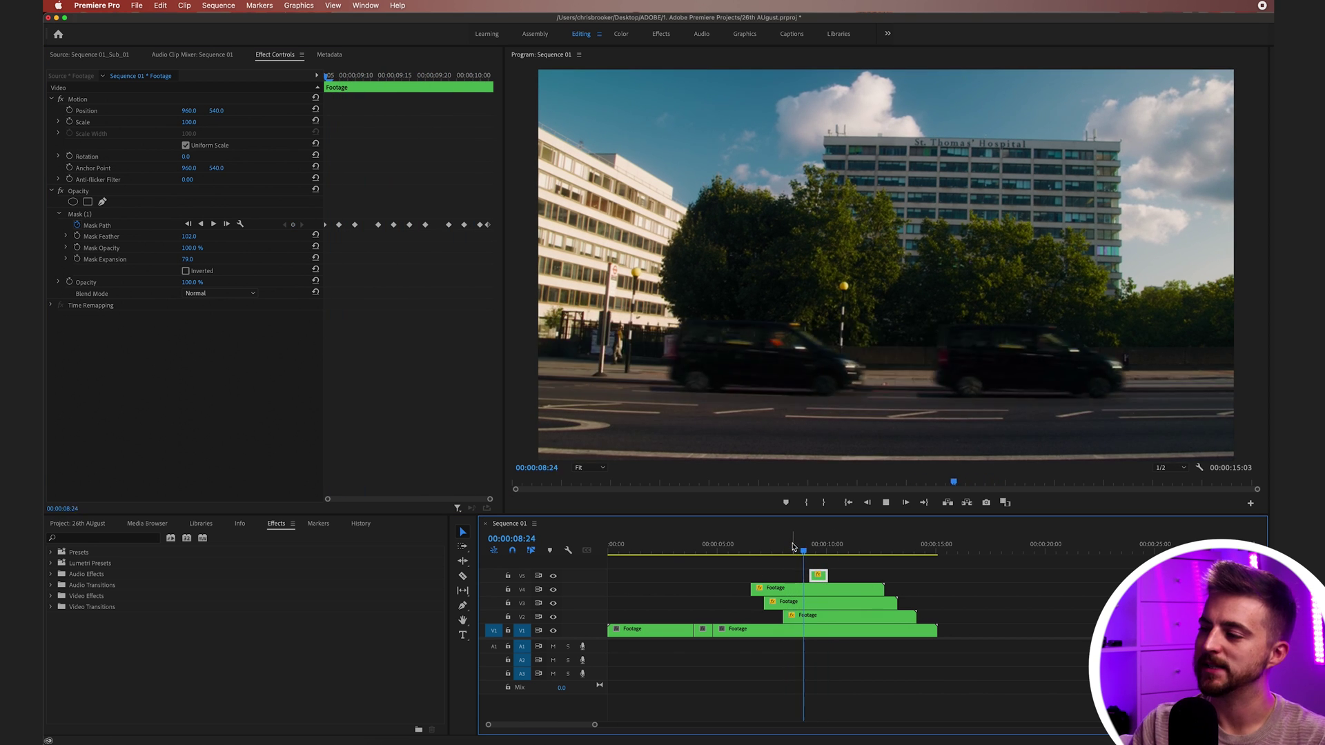
{"action": "key", "text": "space"}
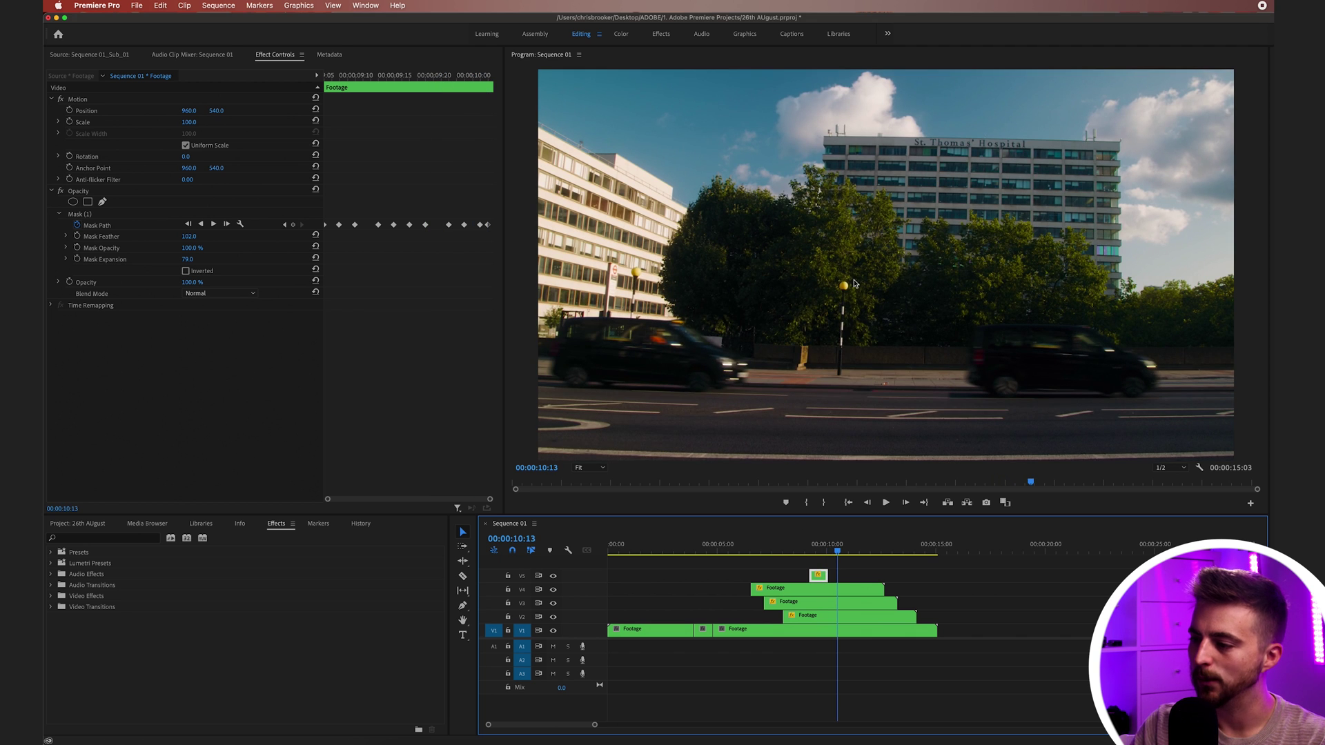
{"action": "left_click_drag", "start_coordinate": [839, 552], "coordinate": [790, 557]}
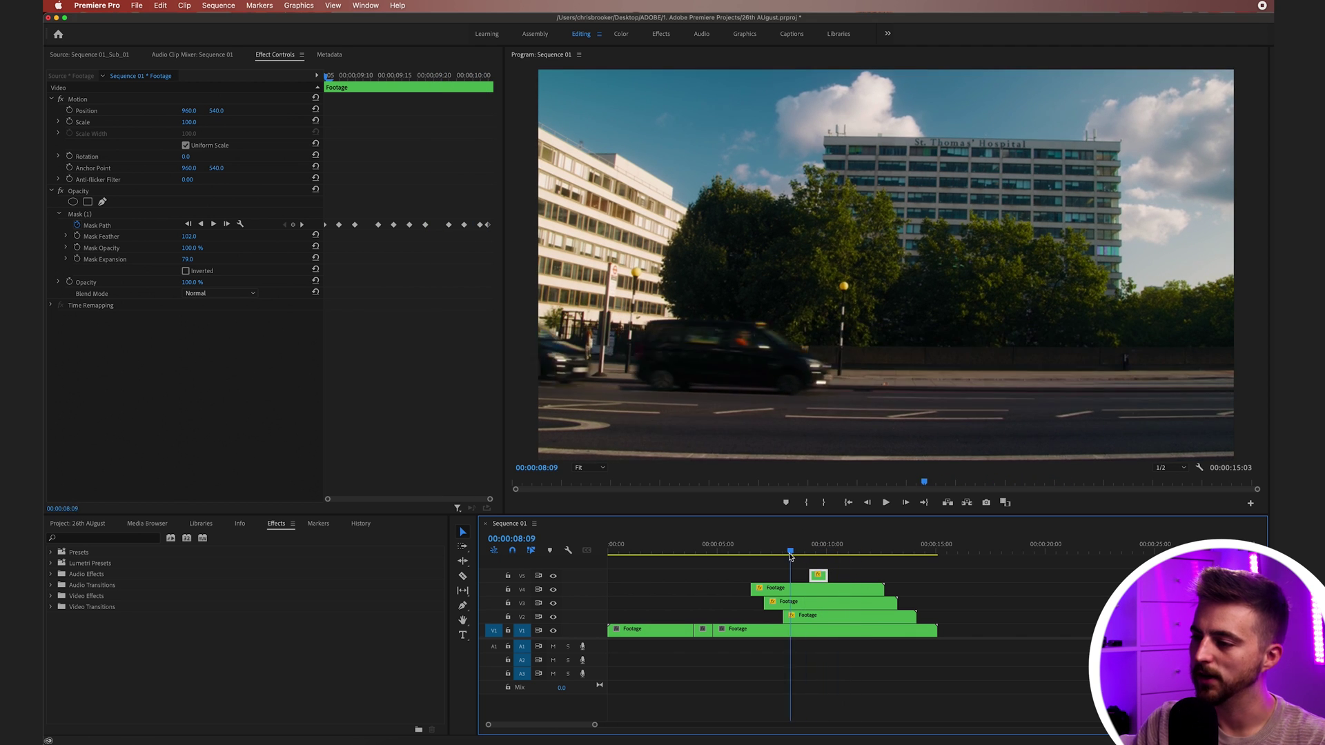
{"action": "key", "text": "space"}
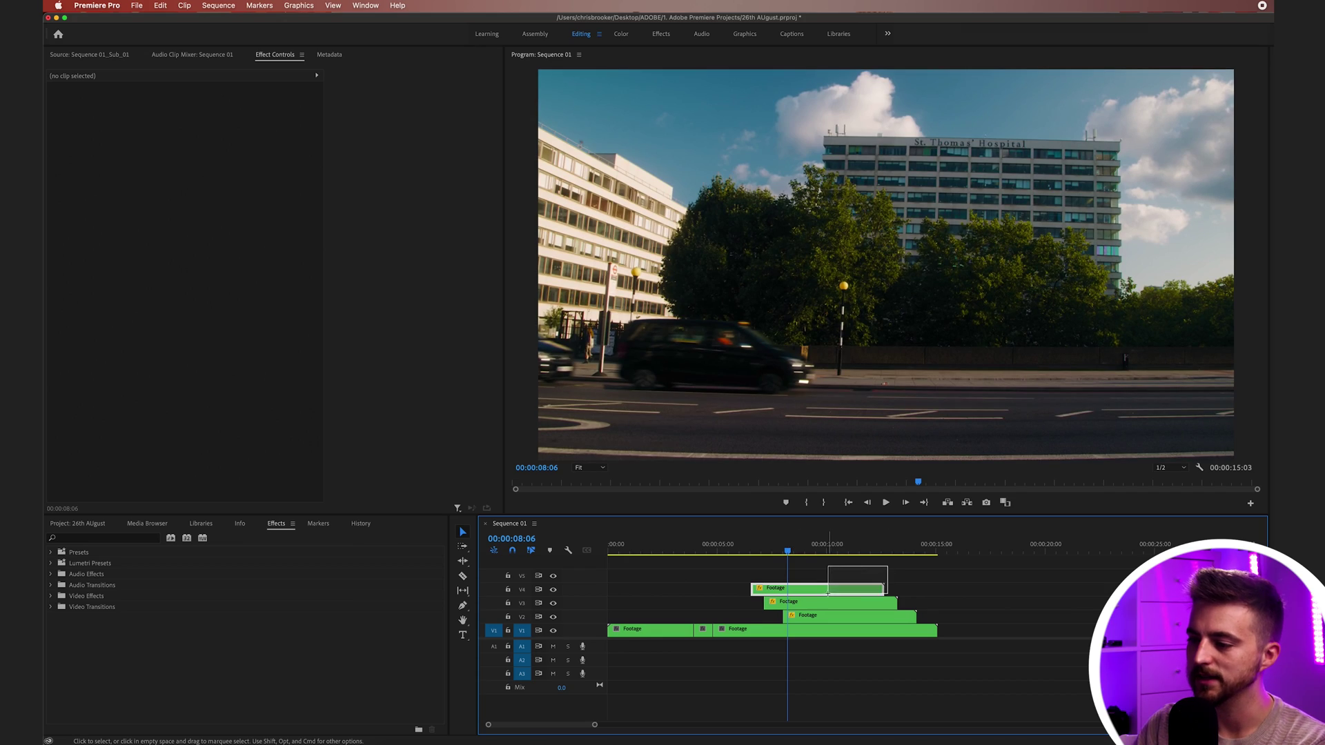
Delete the van copies on V4 and V3, and play back the remaining V2 van copy.
{"action": "left_click_drag", "start_coordinate": [824, 596], "coordinate": [823, 599]}
{"action": "key", "text": "Delete"}
{"action": "left_click", "coordinate": [817, 605]}
{"action": "key", "text": "Delete"}
{"action": "left_click", "coordinate": [755, 551]}
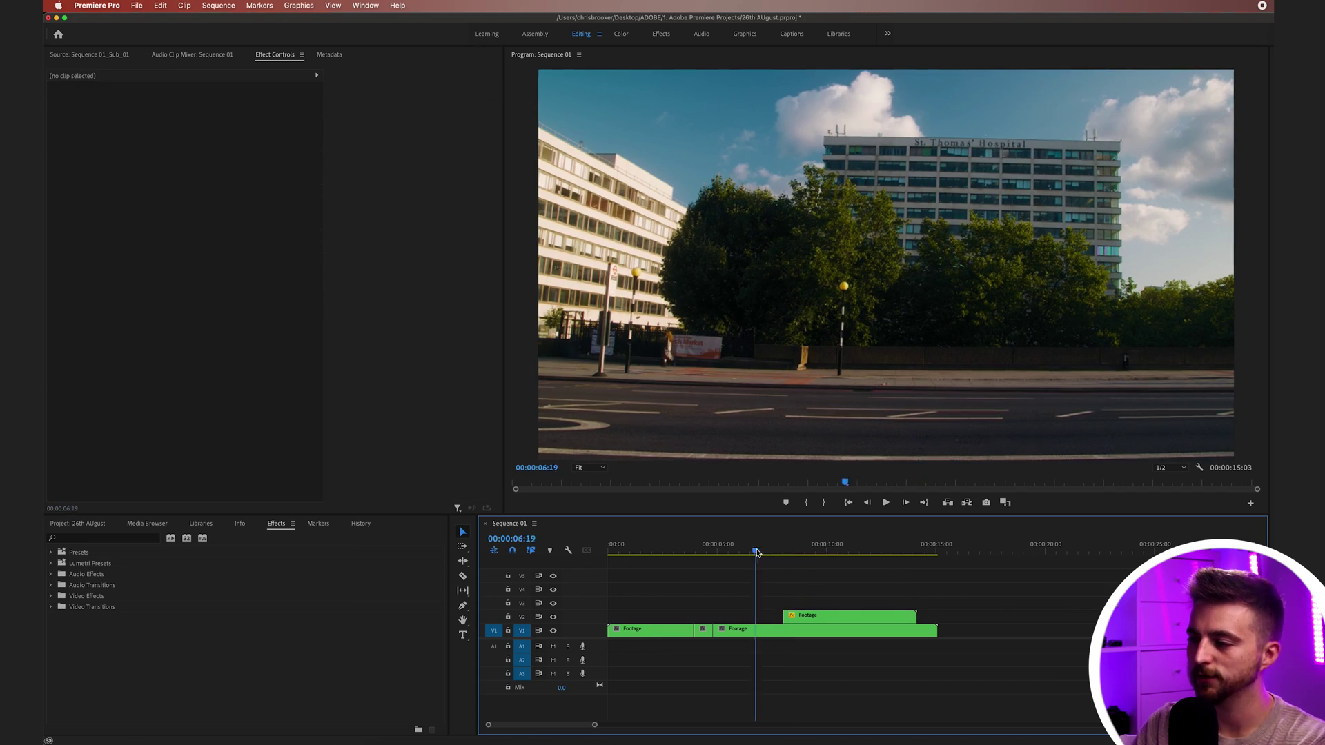
{"action": "key", "text": "space"}
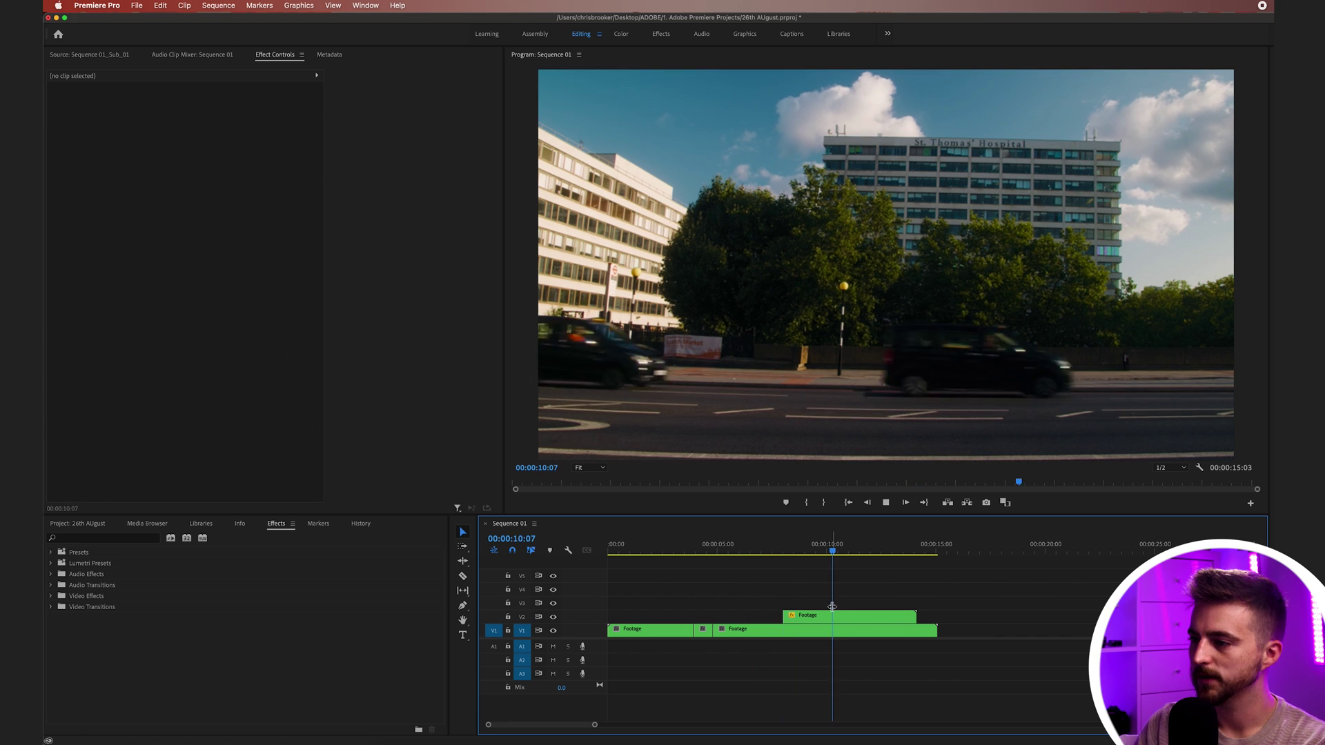
{"action": "key", "text": "space"}
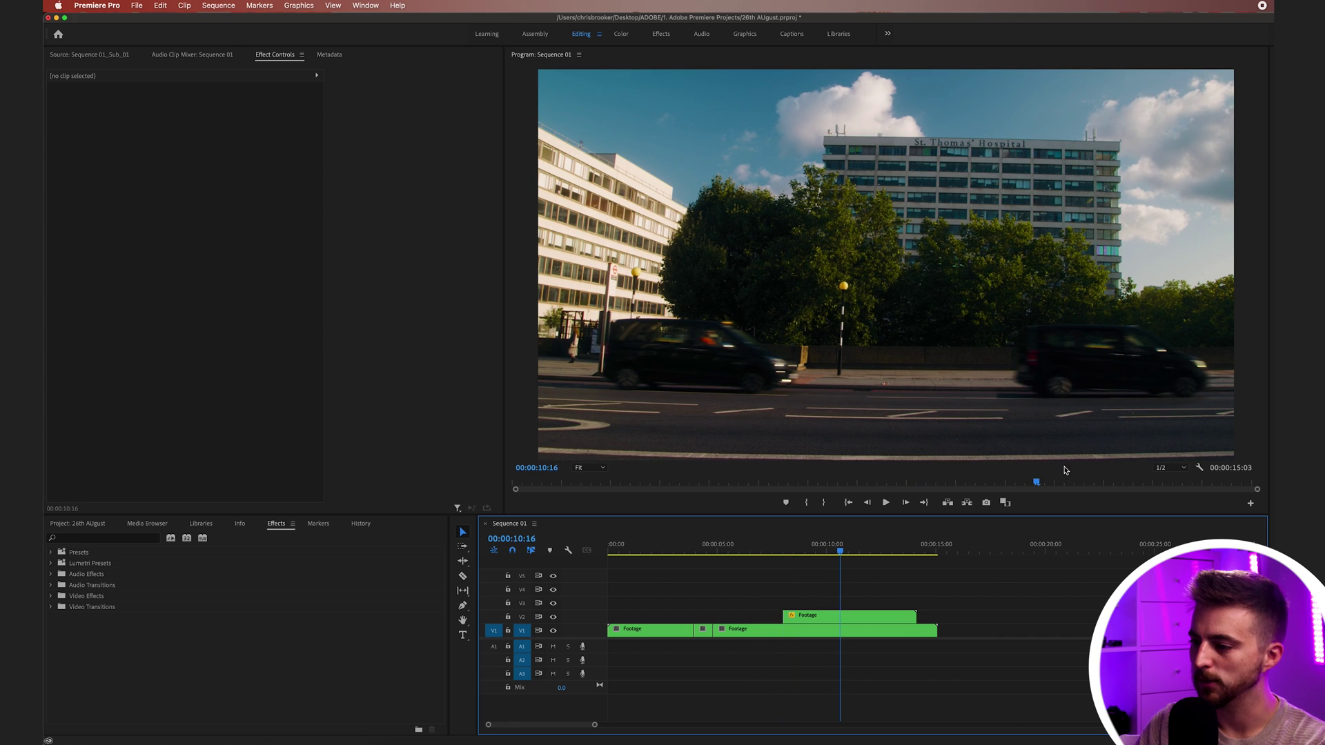
Cut the V2 van copy with the Razor tool at 00:00:10:09 and into a run of one-frame pieces from there.
{"action": "left_click", "coordinate": [835, 543]}
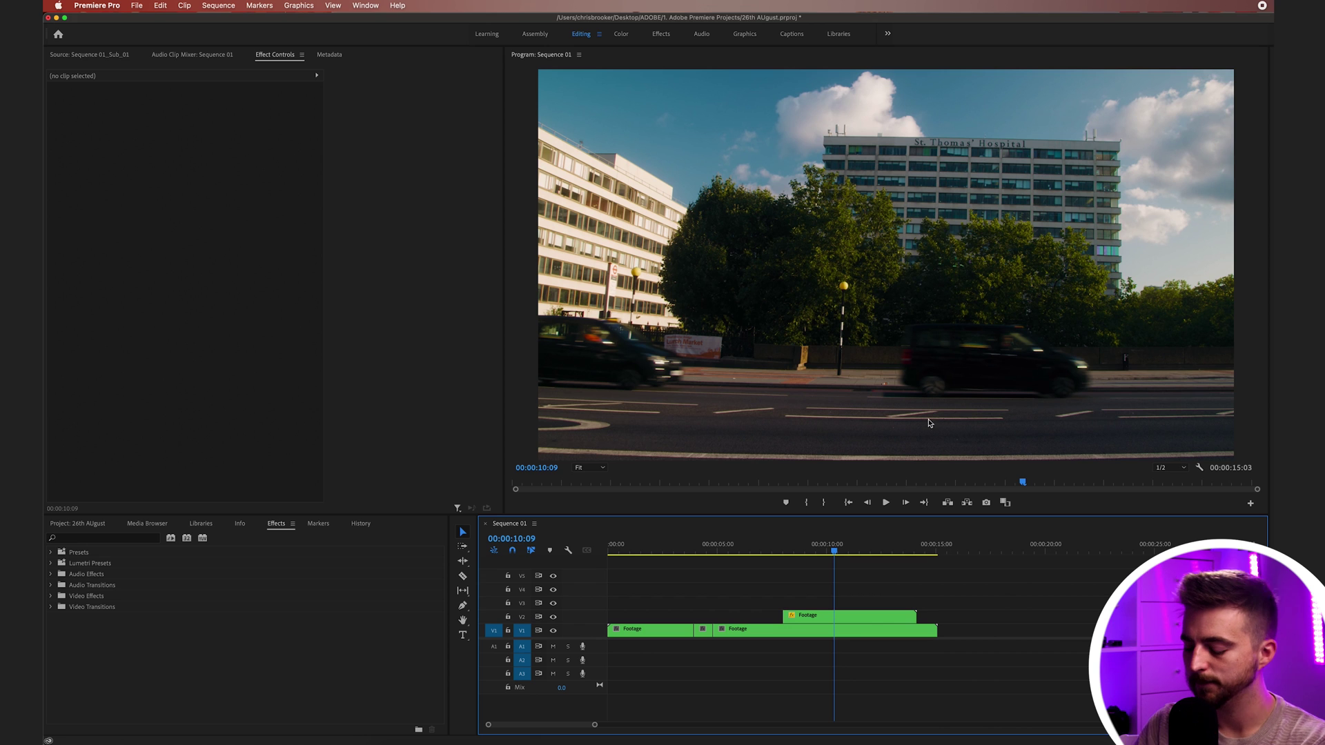
{"action": "key", "text": "="}
{"action": "key", "text": "="}
{"action": "key", "text": "="}
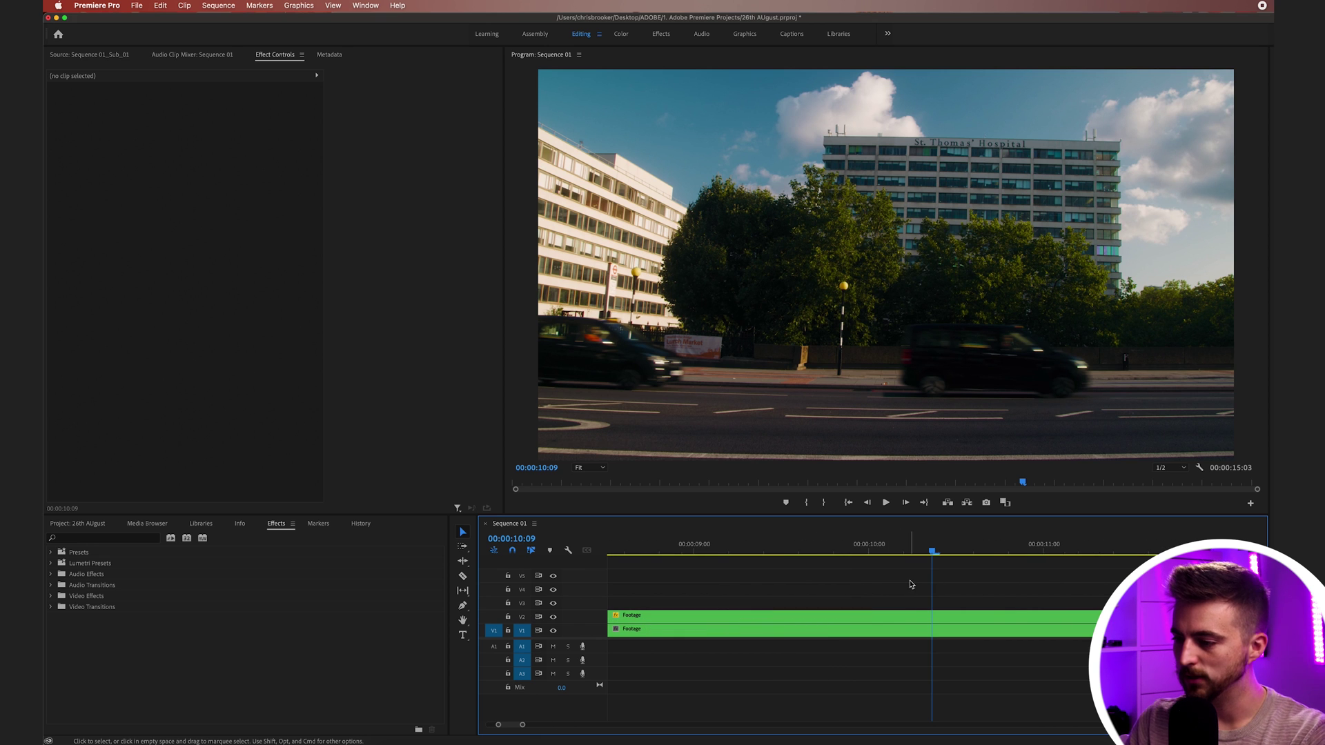
{"action": "left_click", "coordinate": [941, 615]}
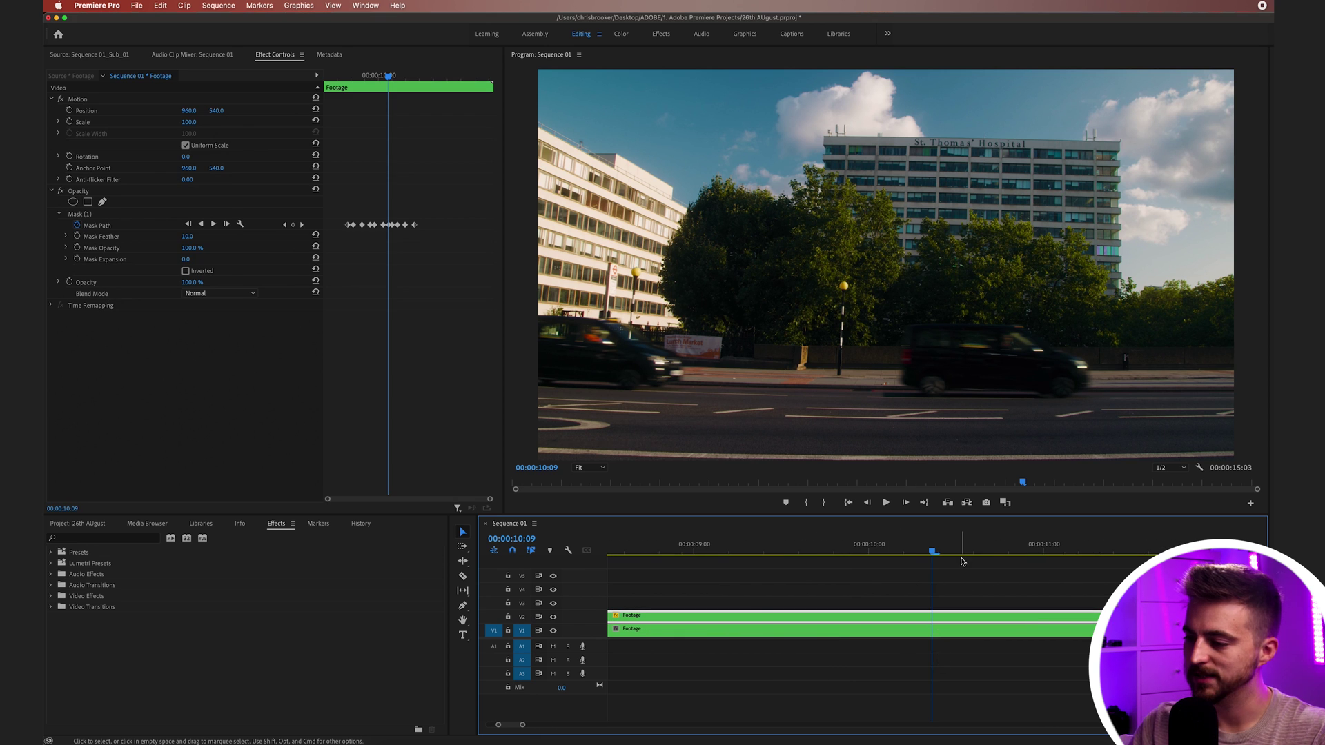
{"action": "key", "text": "c"}
{"action": "left_click", "coordinate": [940, 615]}
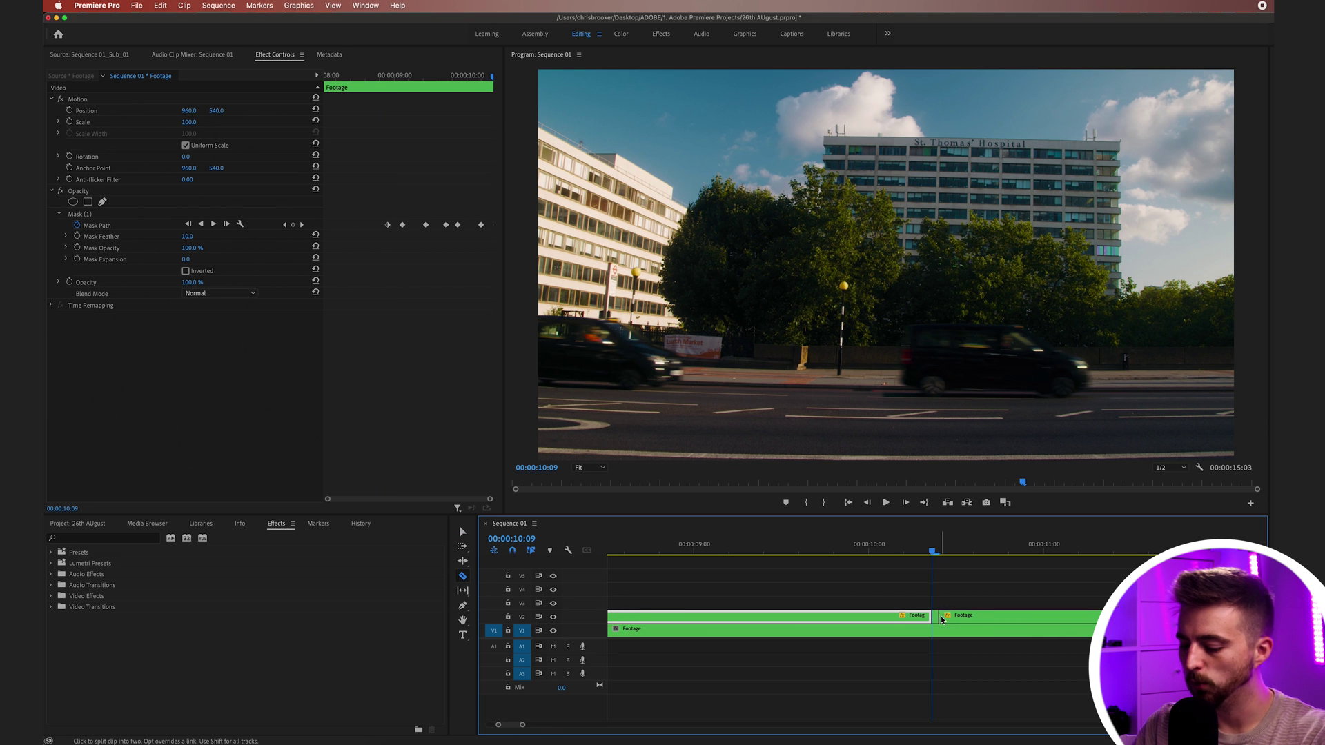
{"action": "key", "text": "="}
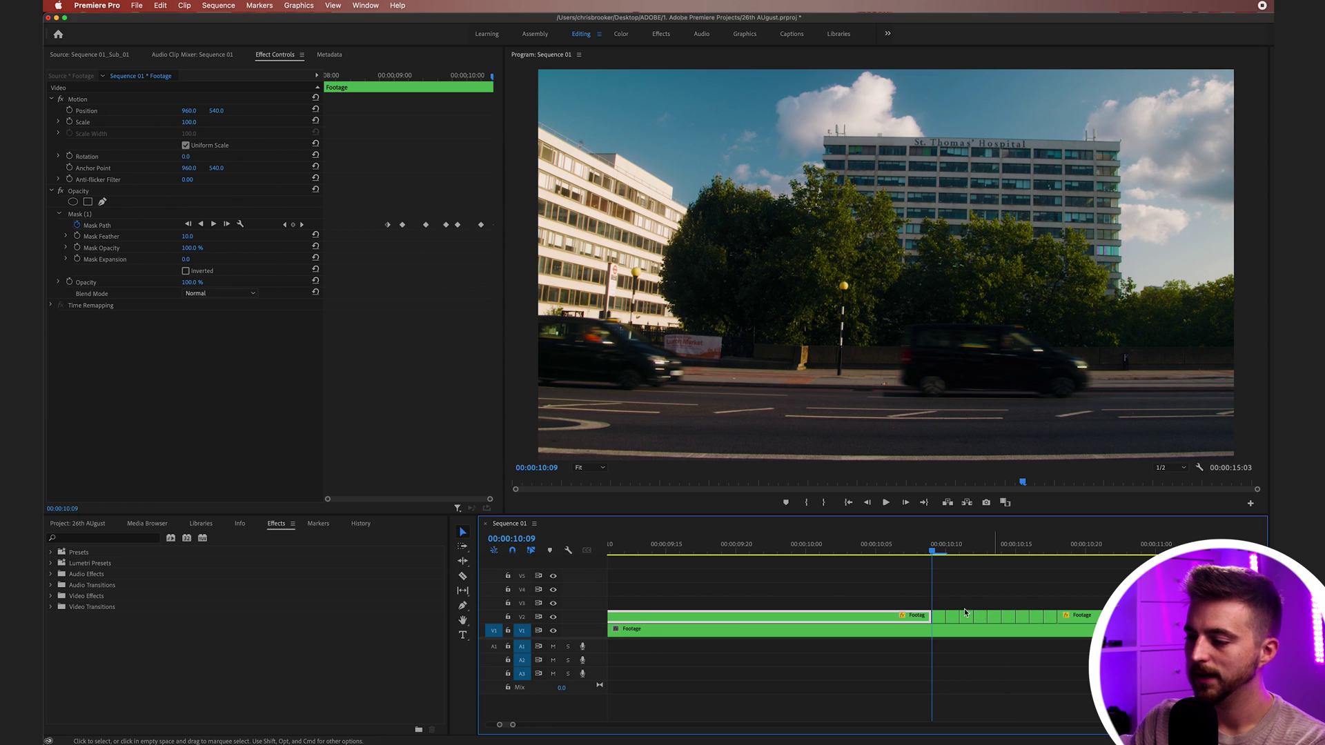
Delete the long V2 parts before and after the one-frame pieces, plus every second one-frame piece.
{"action": "key", "text": "Delete"}
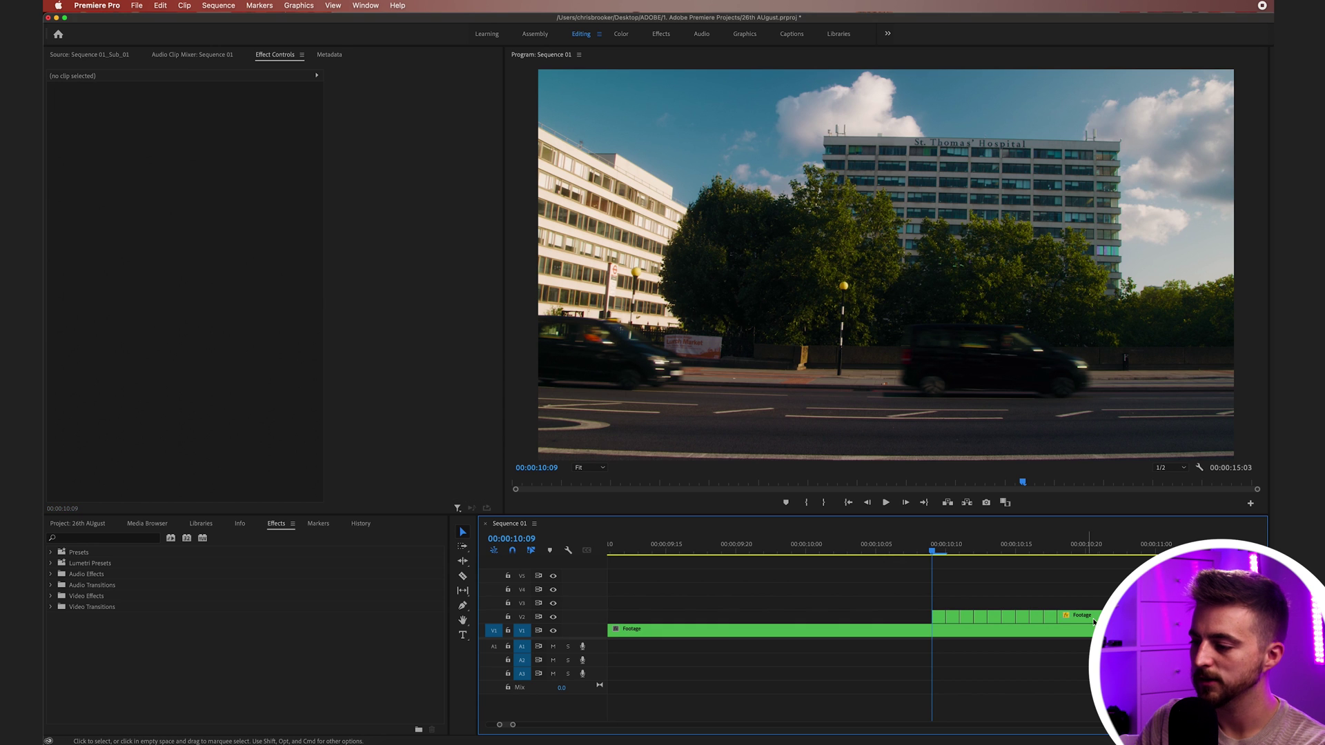
{"action": "left_click", "coordinate": [1077, 616]}
{"action": "key", "text": "Delete"}
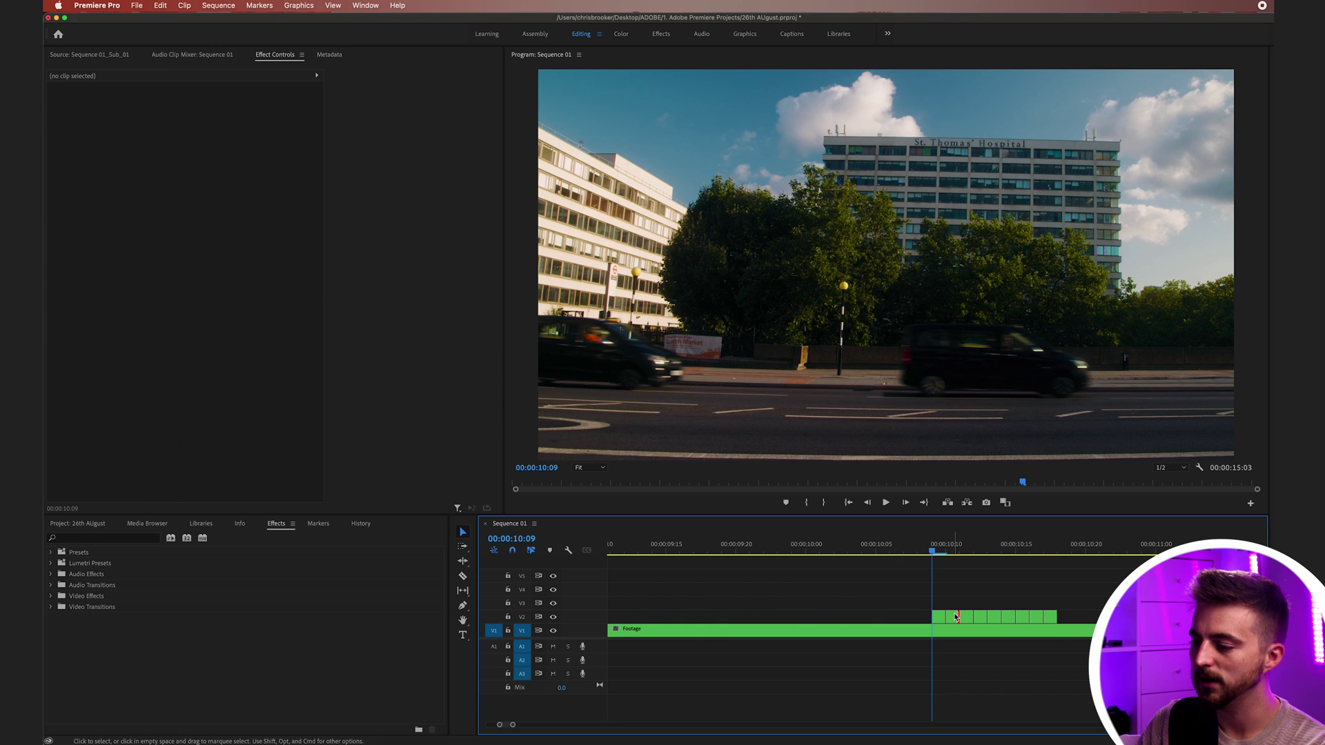
{"action": "left_click", "coordinate": [955, 616]}
{"action": "key", "text": "Delete"}
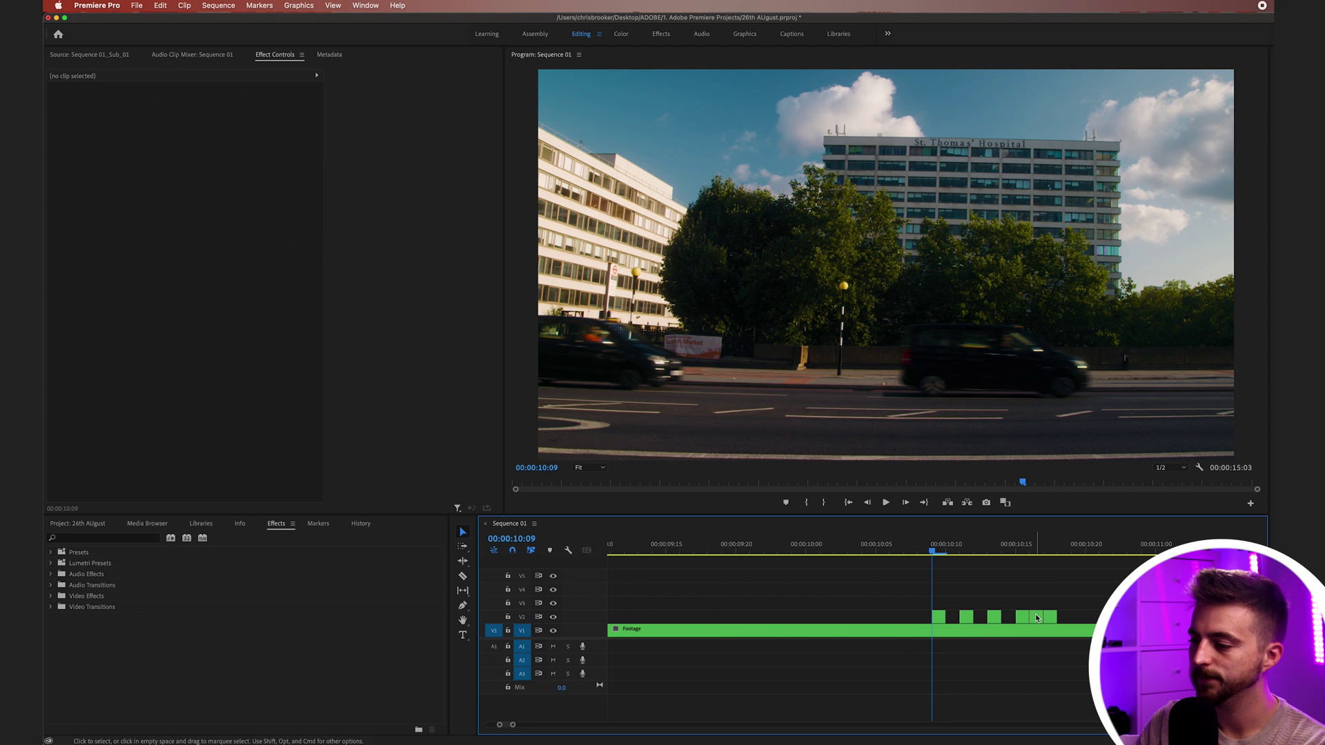
Play back the section around 00:00:10:09 several times to examine the flickering van on V2.
{"action": "left_click", "coordinate": [818, 546]}
{"action": "key", "text": "space"}
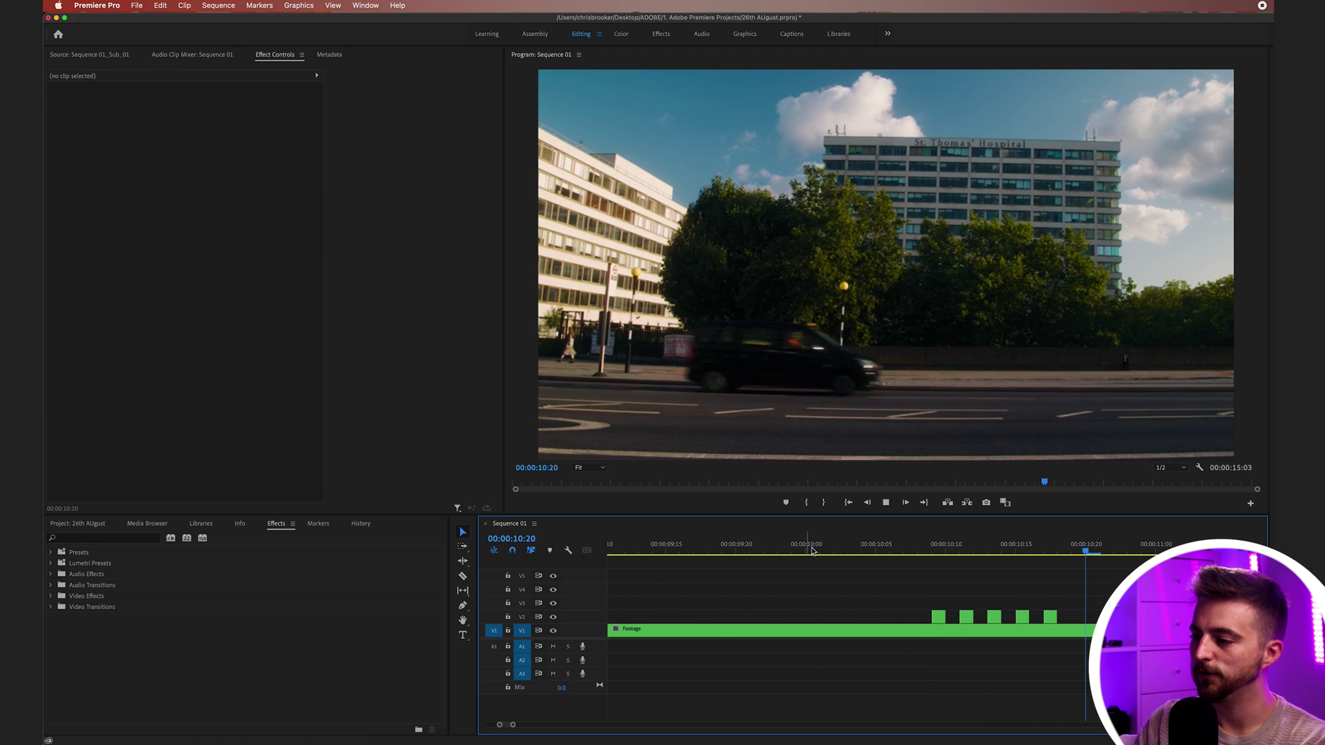
{"action": "key", "text": "space"}
{"action": "left_click", "coordinate": [727, 550]}
{"action": "key", "text": "space"}
{"action": "key", "text": "space"}
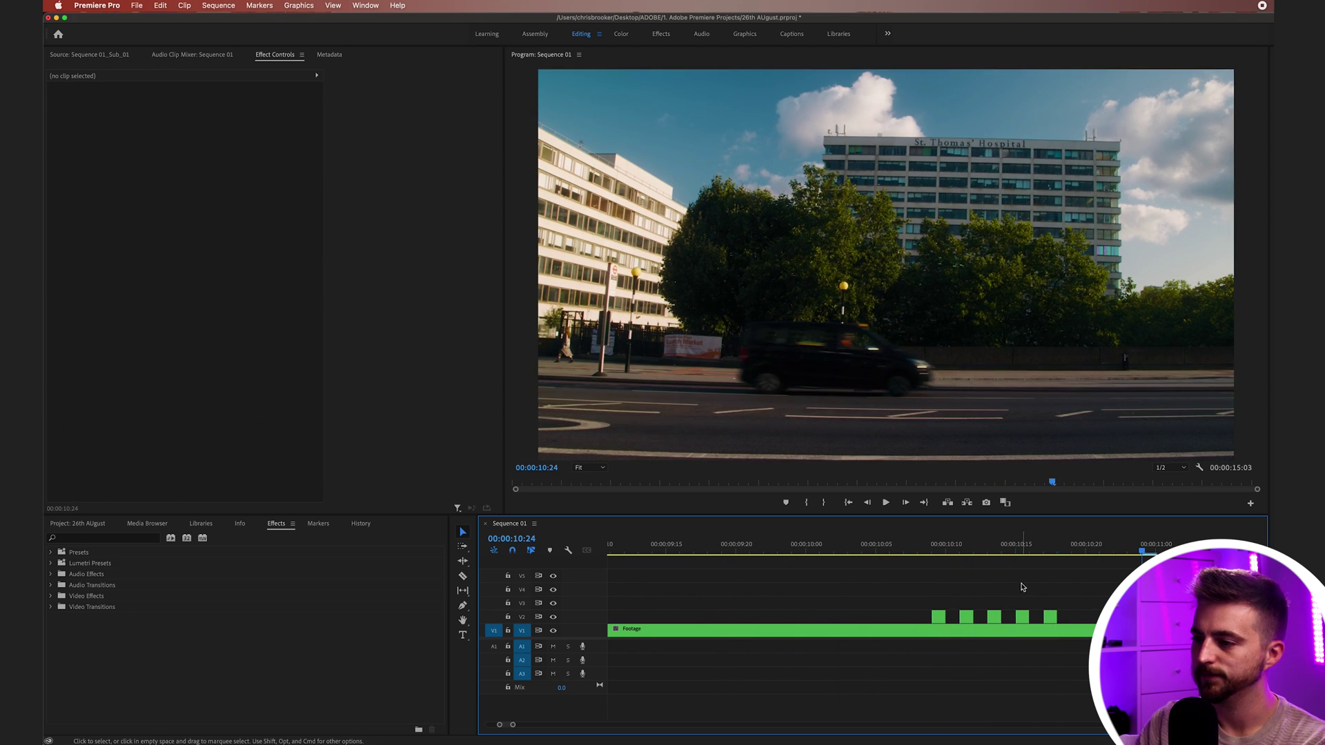
{"action": "key", "text": "space"}
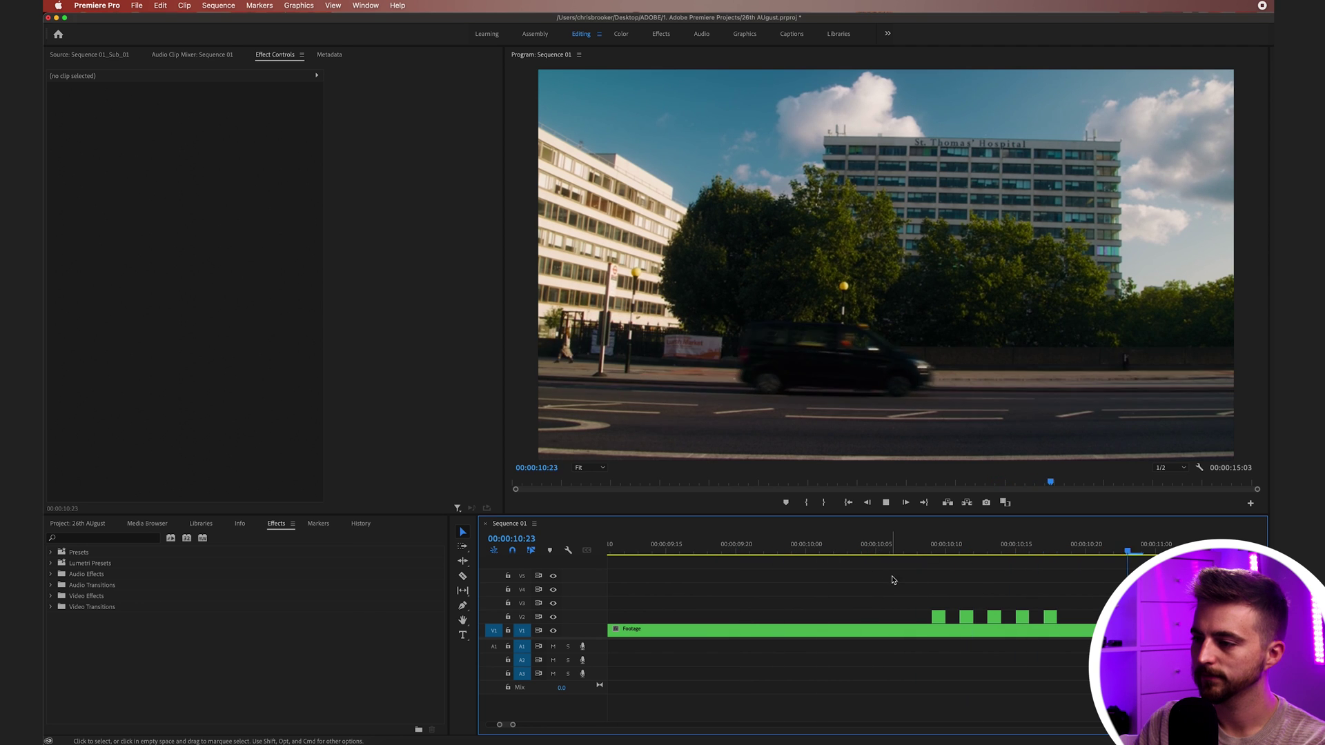
{"action": "key", "text": "space"}
{"action": "left_click", "coordinate": [792, 546]}
{"action": "key", "text": "space"}
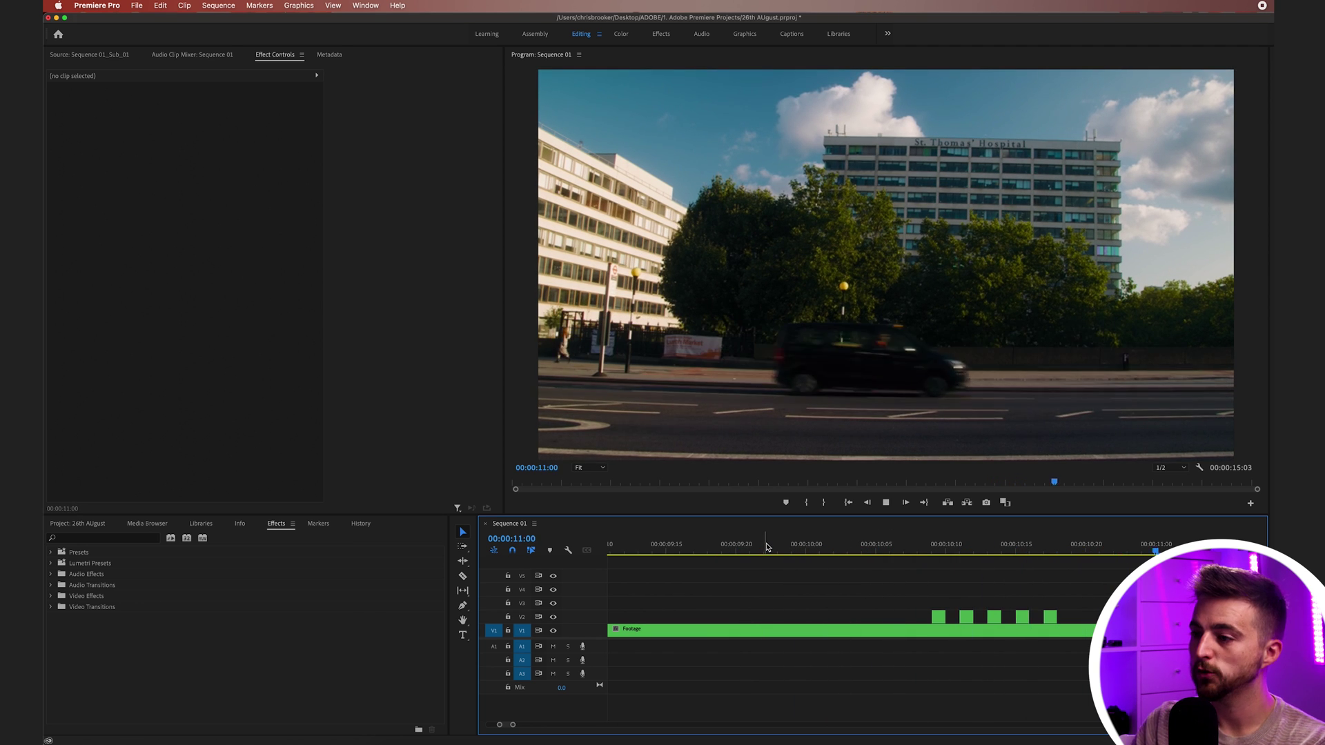
{"action": "key", "text": "space"}
Cut the V1 footage clip at 00:00:11:16, where the black van nears the edge of the image.
{"action": "key", "text": "minus"}
{"action": "key", "text": "minus"}
{"action": "key", "text": "minus"}
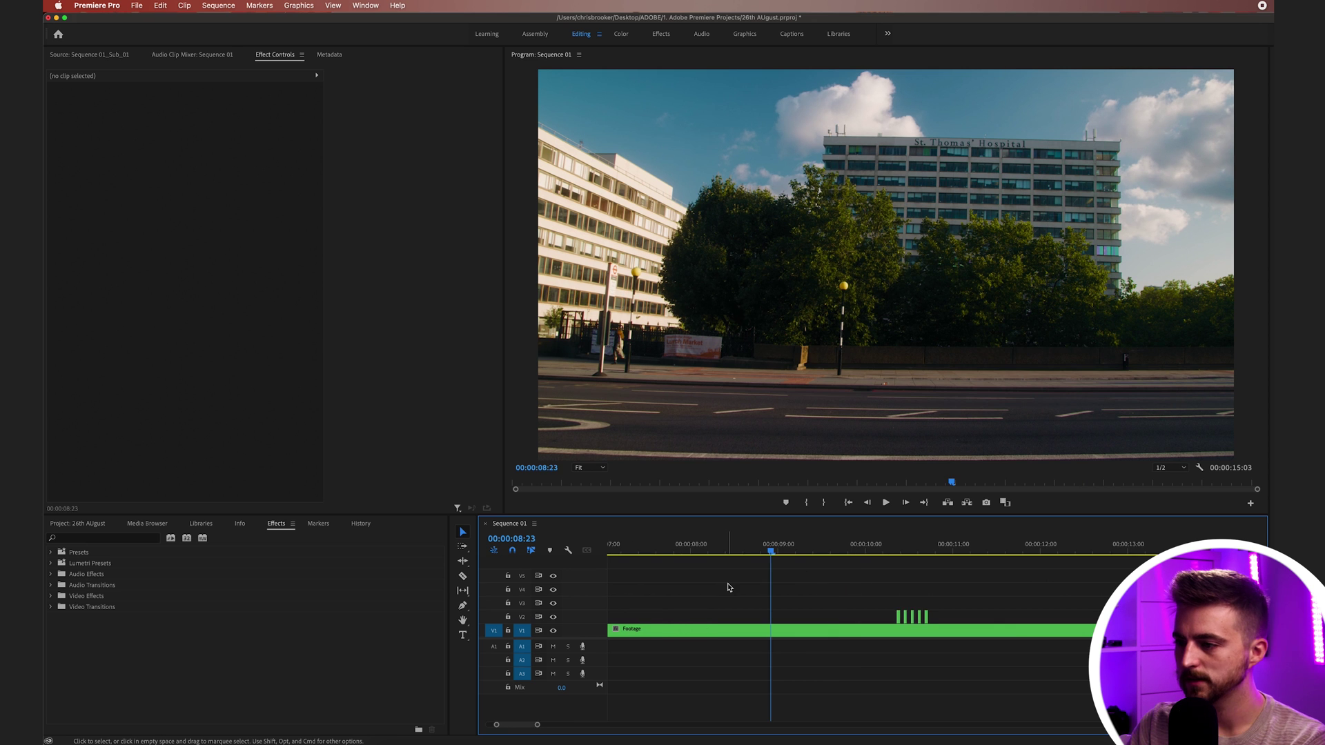
{"action": "key", "text": "minus"}
{"action": "left_click_drag", "start_coordinate": [757, 545], "coordinate": [1002, 550]}
{"action": "left_click", "coordinate": [1007, 633]}
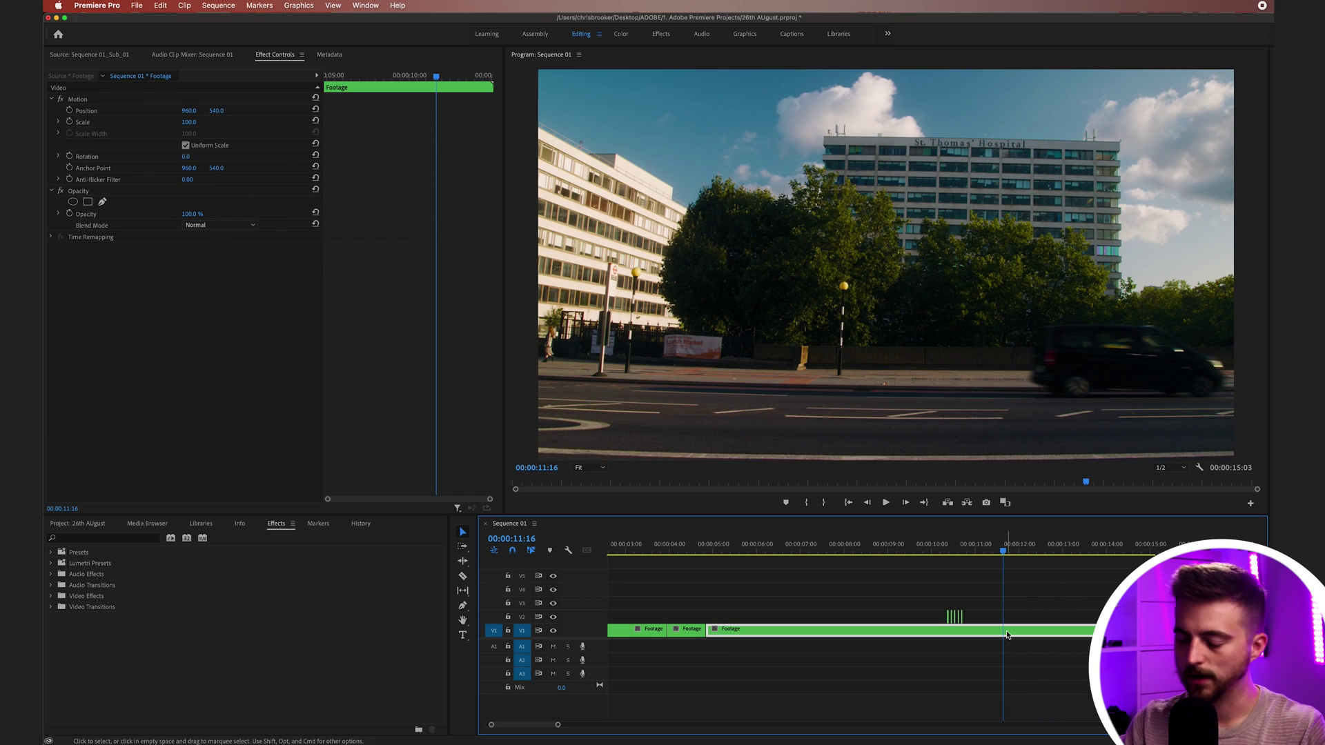
{"action": "left_click", "coordinate": [1009, 635]}
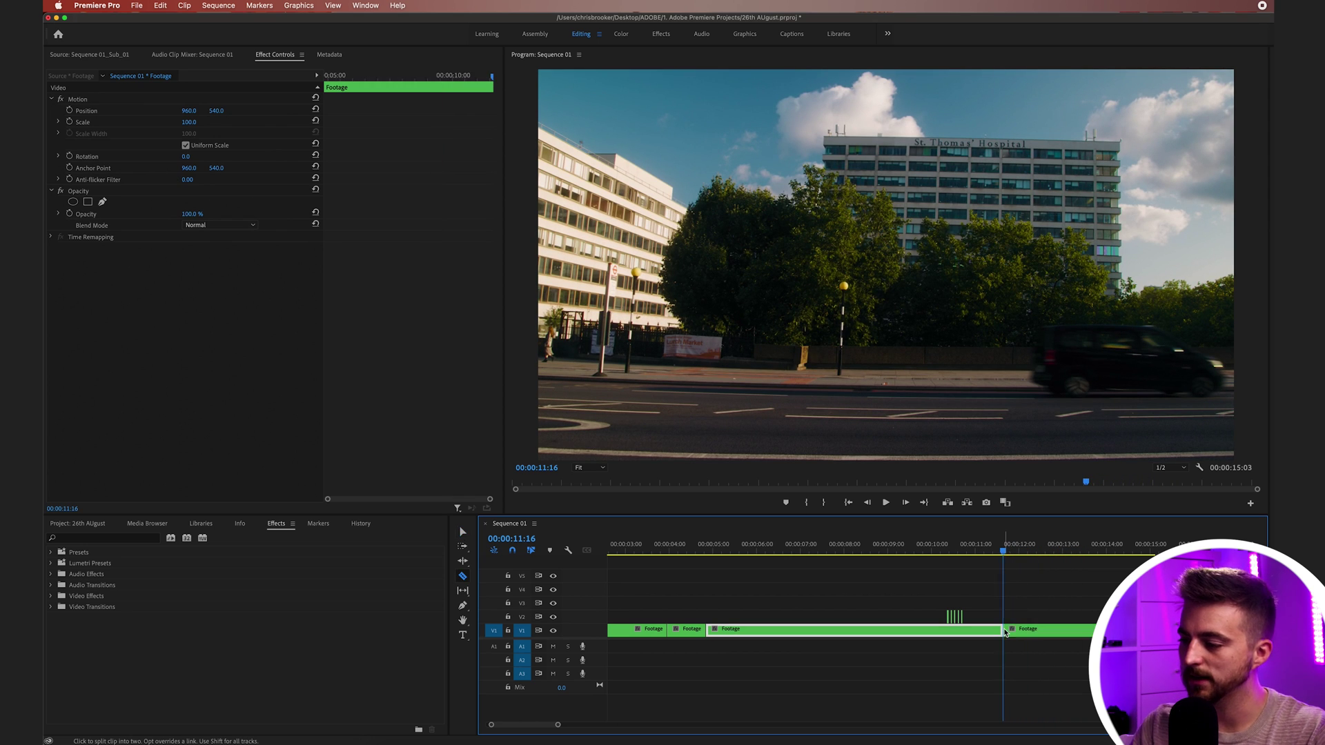
Duplicate the final V1 piece just past the end of the footage and set the duplicate's speed to 0.1%.
{"action": "left_click", "coordinate": [1016, 633]}
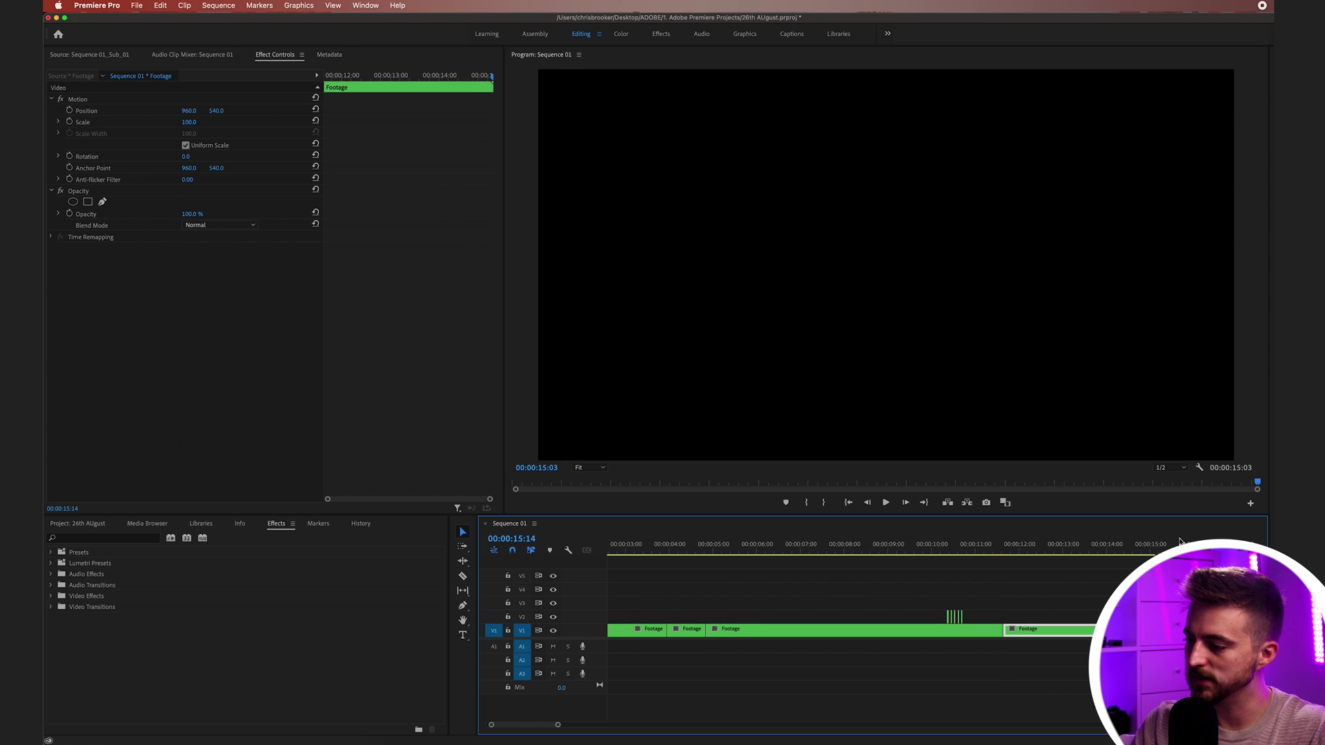
{"action": "left_click", "coordinate": [785, 552]}
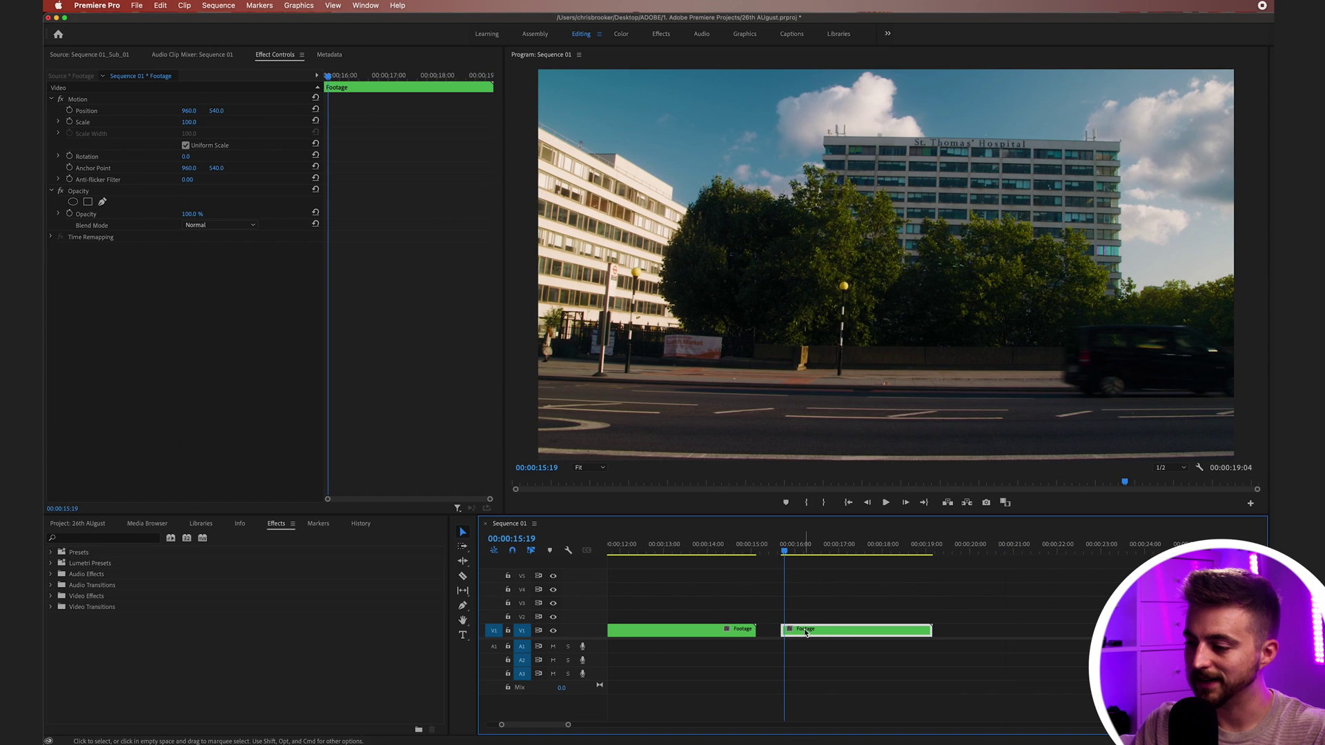
{"action": "right_click", "coordinate": [804, 636]}
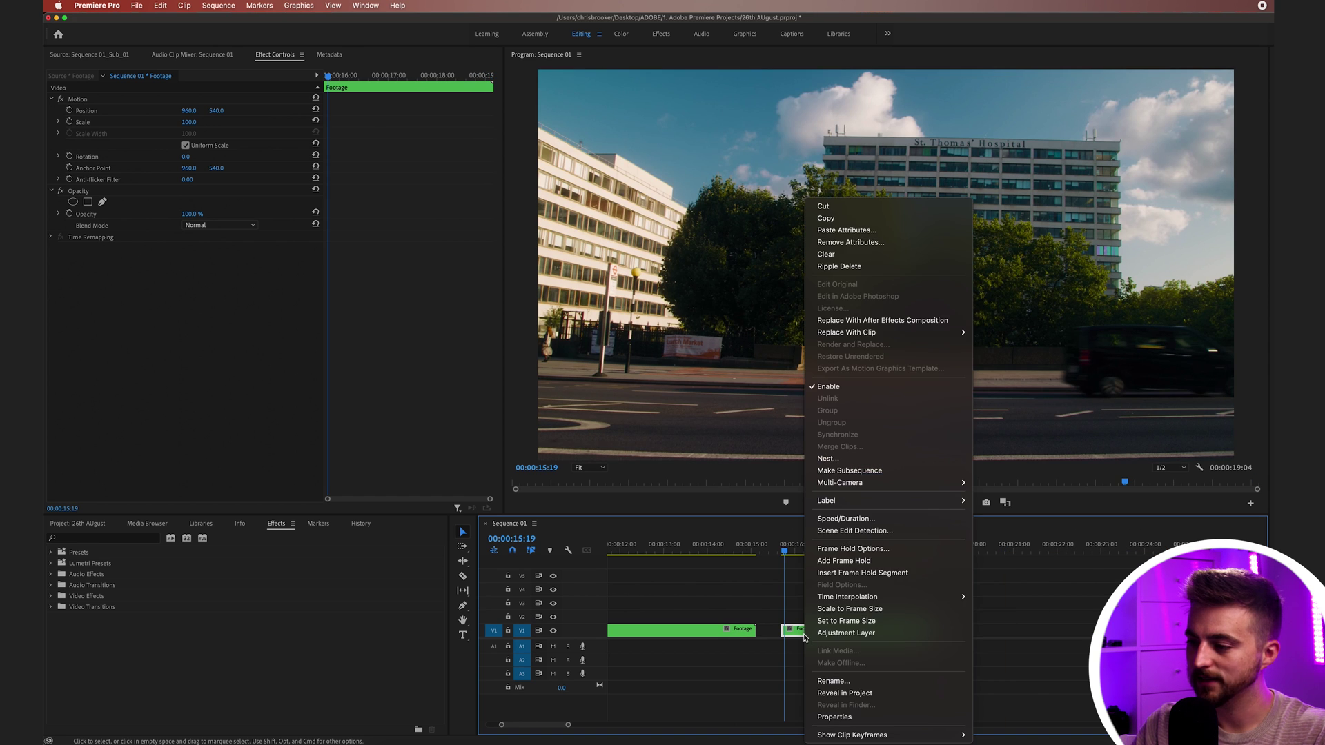
{"action": "left_click", "coordinate": [906, 518]}
{"action": "type", "text": "0.1"}
{"action": "key", "text": "Return"}
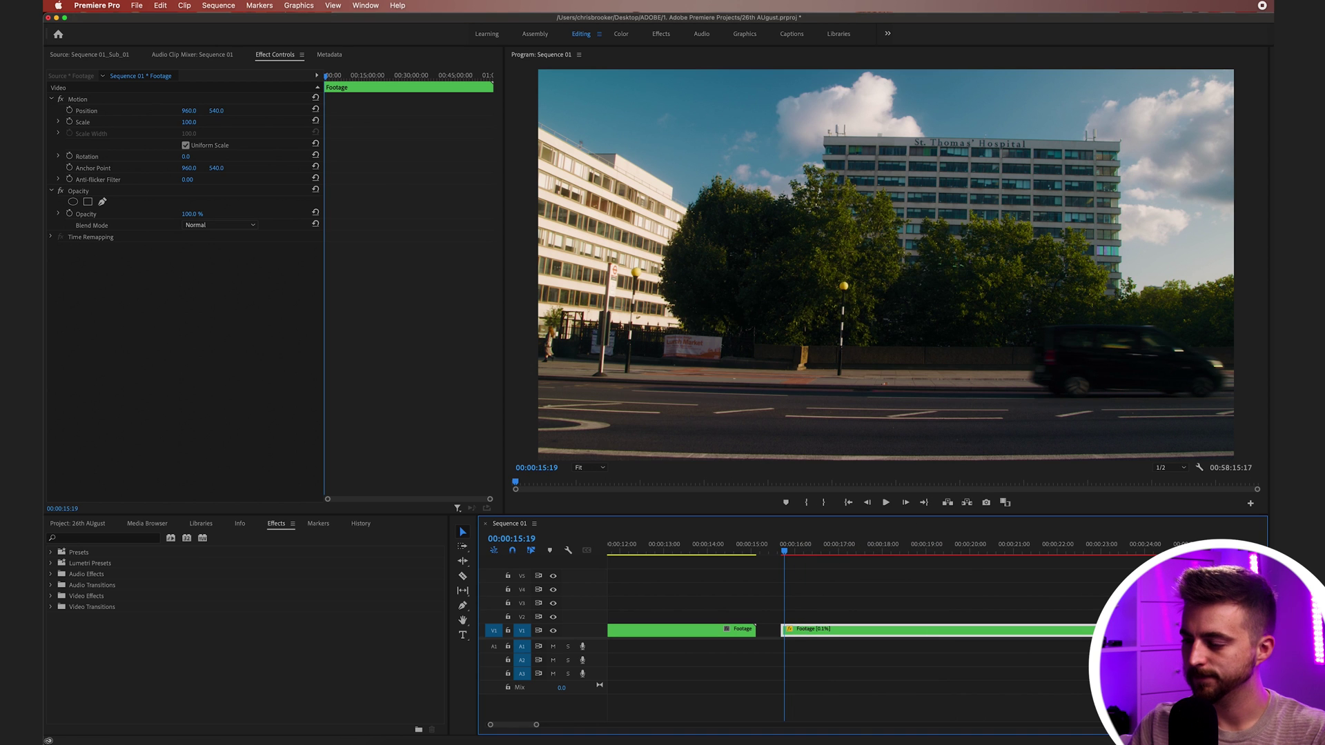
Move the 0.1% speed clip up to V3 above the main footage, starting at about 00:00:10:10.
{"action": "left_click", "coordinate": [859, 544]}
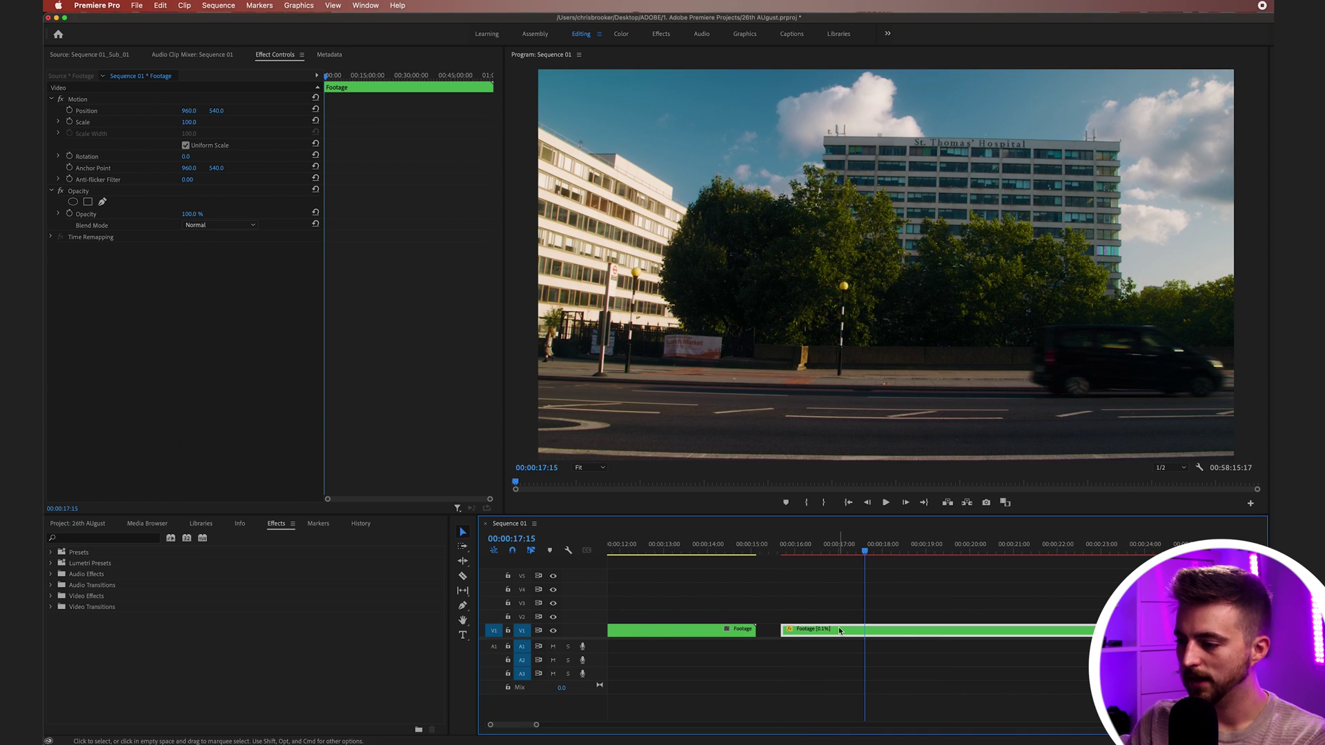
{"action": "key", "text": "minus"}
{"action": "key", "text": "minus"}
{"action": "left_click_drag", "start_coordinate": [859, 631], "coordinate": [802, 607]}
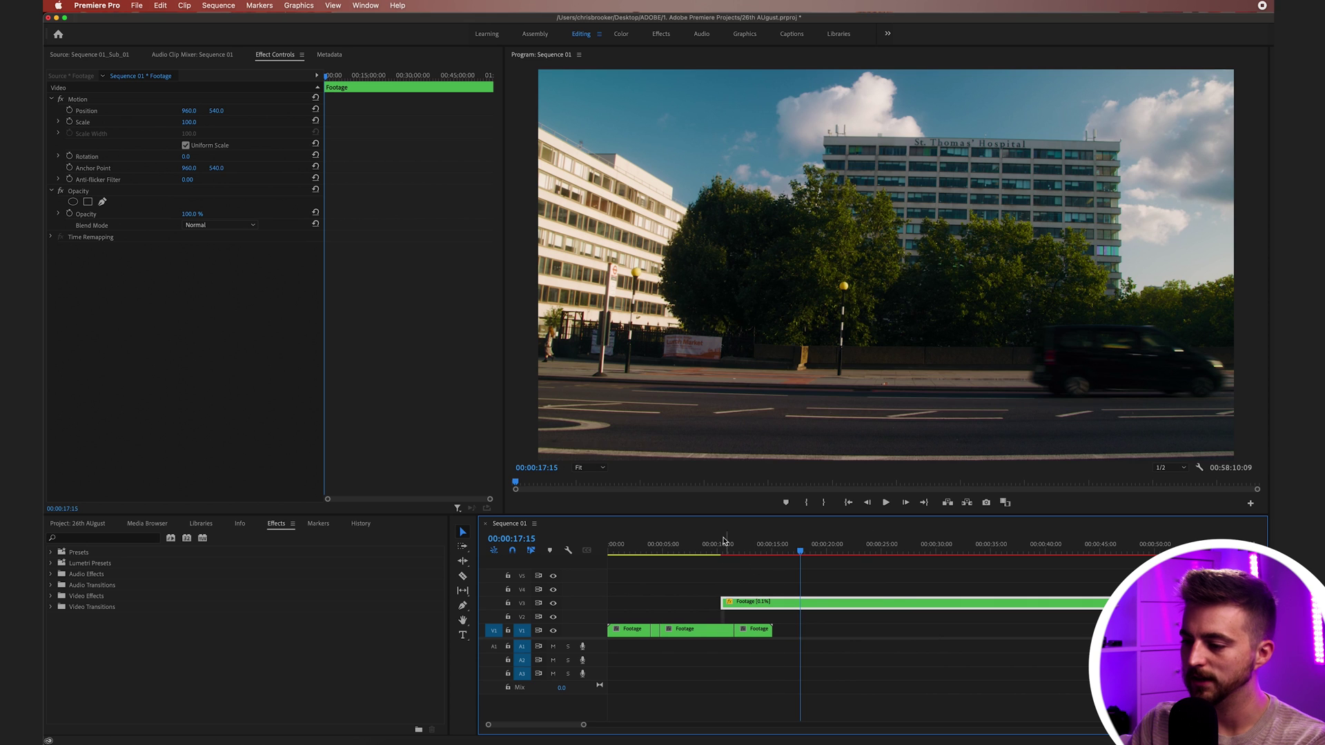
Compare the frames around 00:00:10:10 at the start of the 0.1% speed clip on V3.
{"action": "left_click", "coordinate": [723, 543]}
{"action": "key", "text": "equal"}
{"action": "key", "text": "equal"}
{"action": "key", "text": "equal"}
{"action": "key", "text": "equal"}
{"action": "key", "text": "equal"}
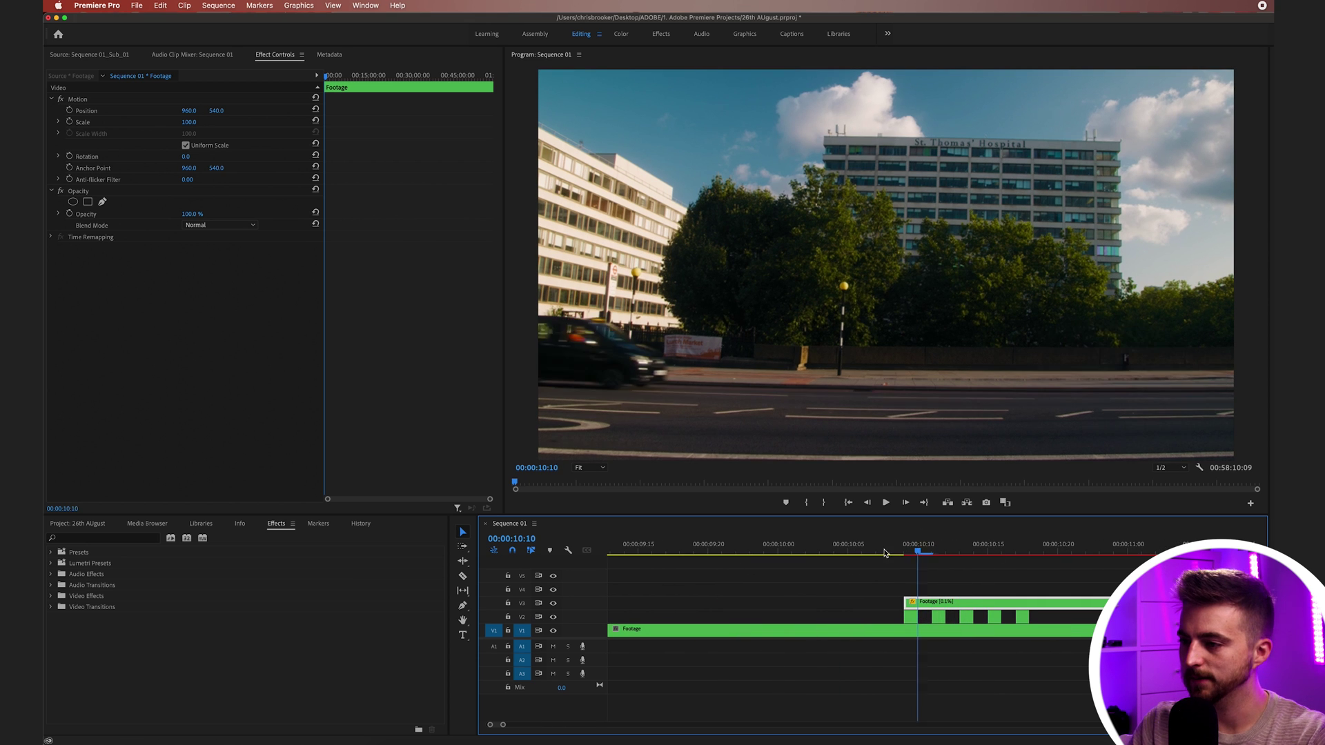
{"action": "key", "text": "Right"}
{"action": "key", "text": "Left"}
{"action": "key", "text": "Left"}
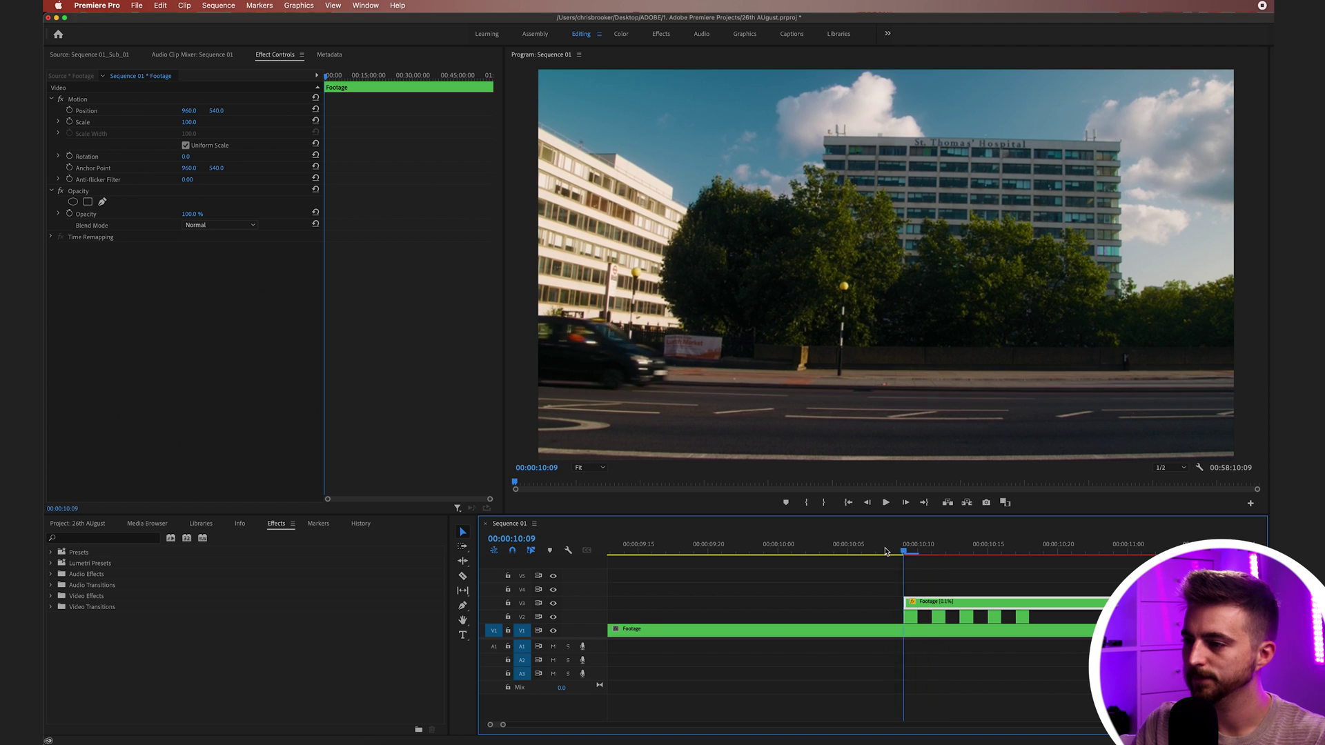
{"action": "key", "text": "Right"}
{"action": "key", "text": "Right"}
Draw a closed pen opacity mask on the 0.1% speed clip around the road and bus stop in the image's lower-left area.
{"action": "left_click", "coordinate": [937, 608]}
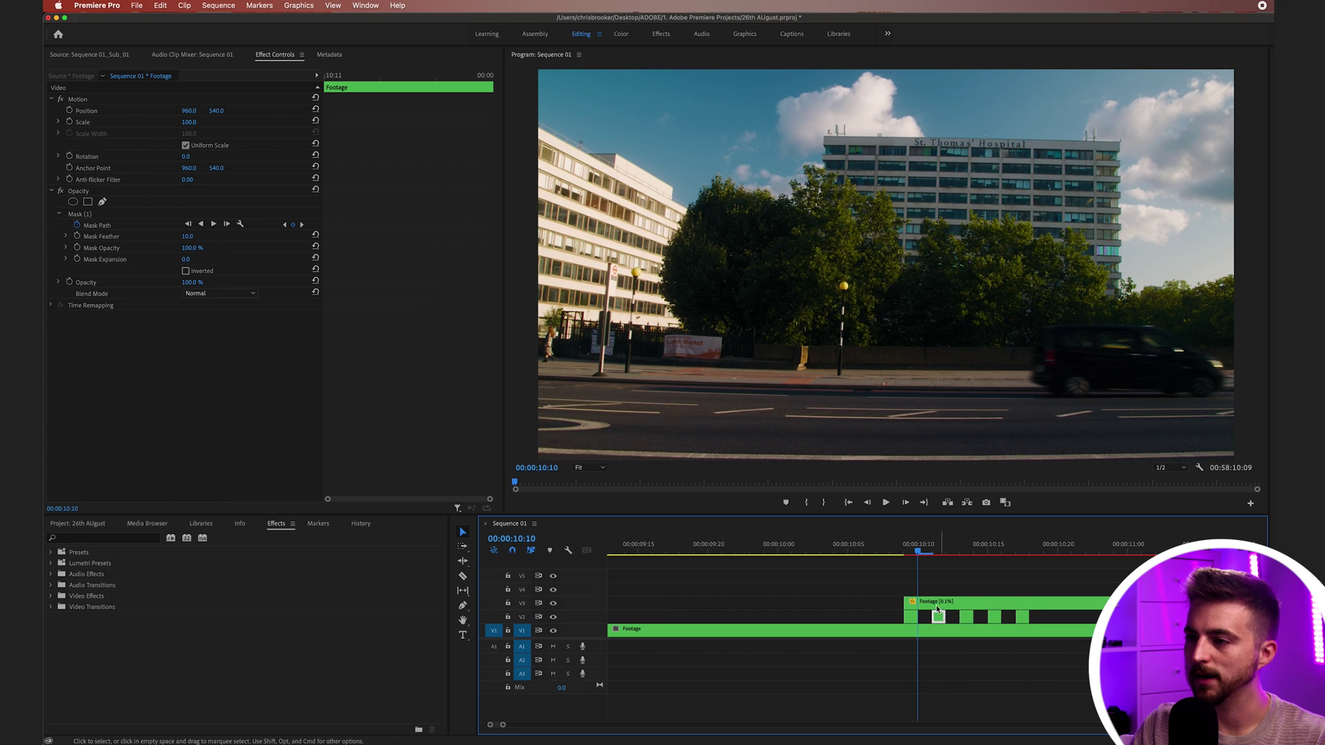
{"action": "left_click", "coordinate": [102, 203]}
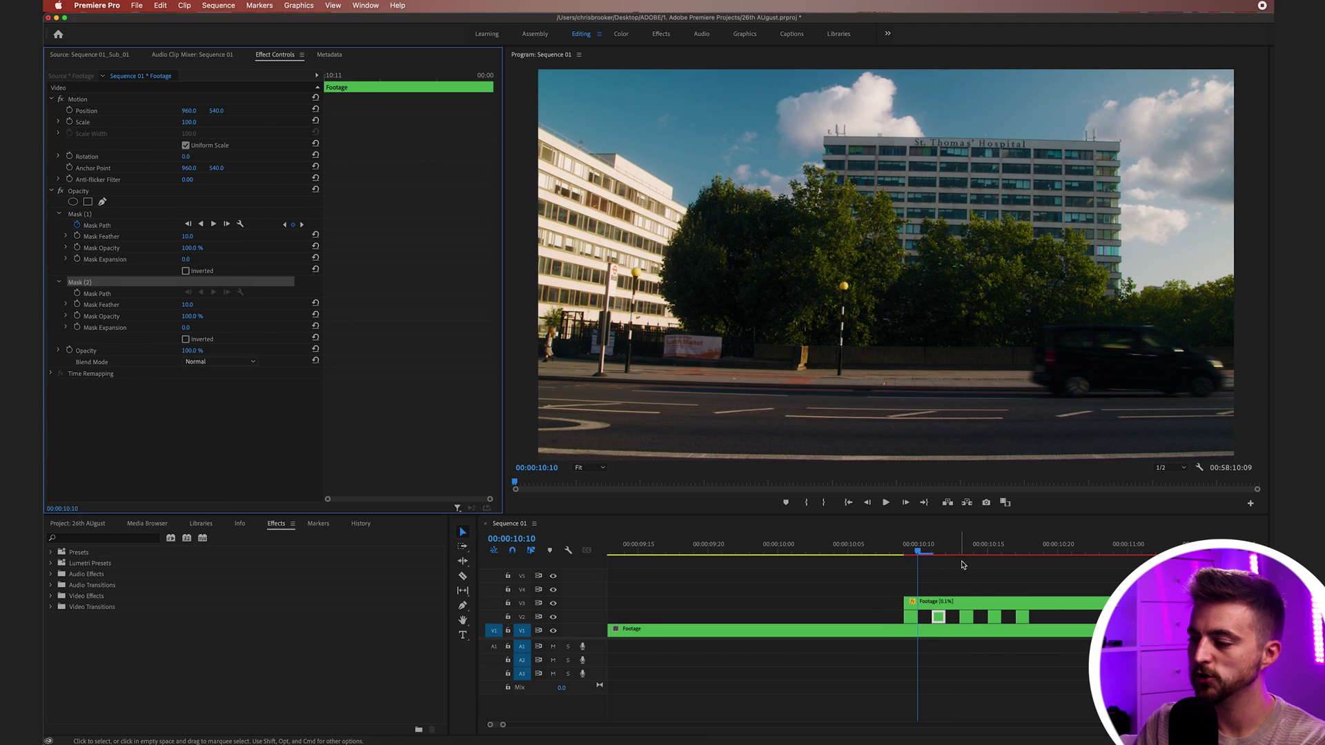
{"action": "left_click", "coordinate": [955, 602]}
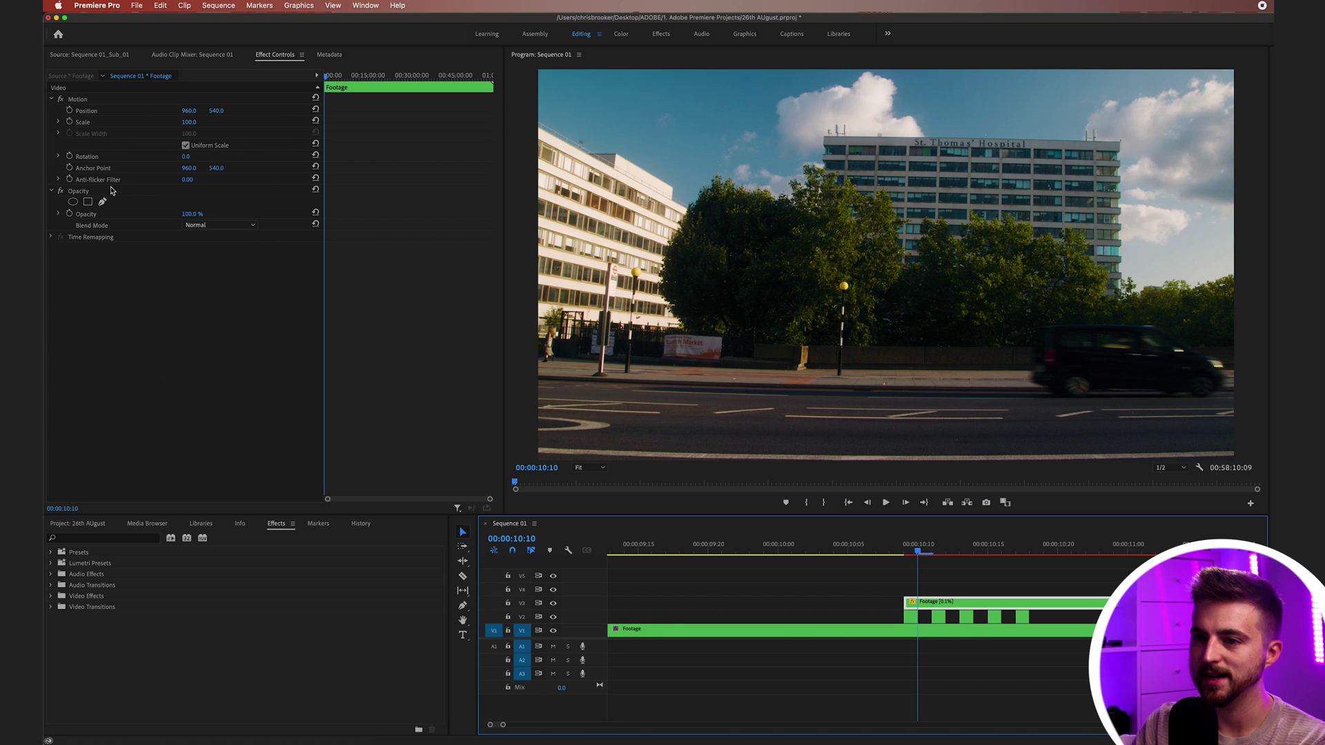
{"action": "left_click", "coordinate": [102, 201]}
{"action": "left_click", "coordinate": [526, 277]}
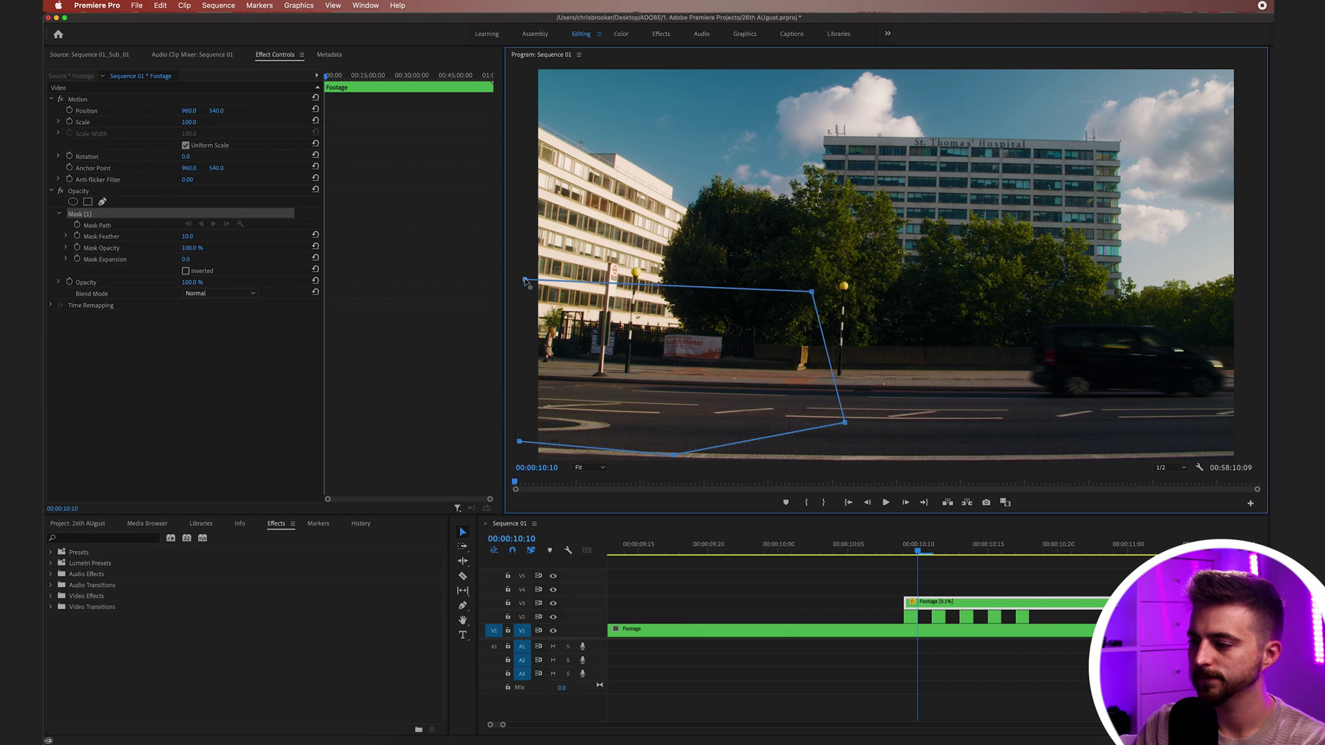
{"action": "left_click", "coordinate": [526, 280]}
{"action": "left_click_drag", "start_coordinate": [888, 544], "coordinate": [910, 542]}
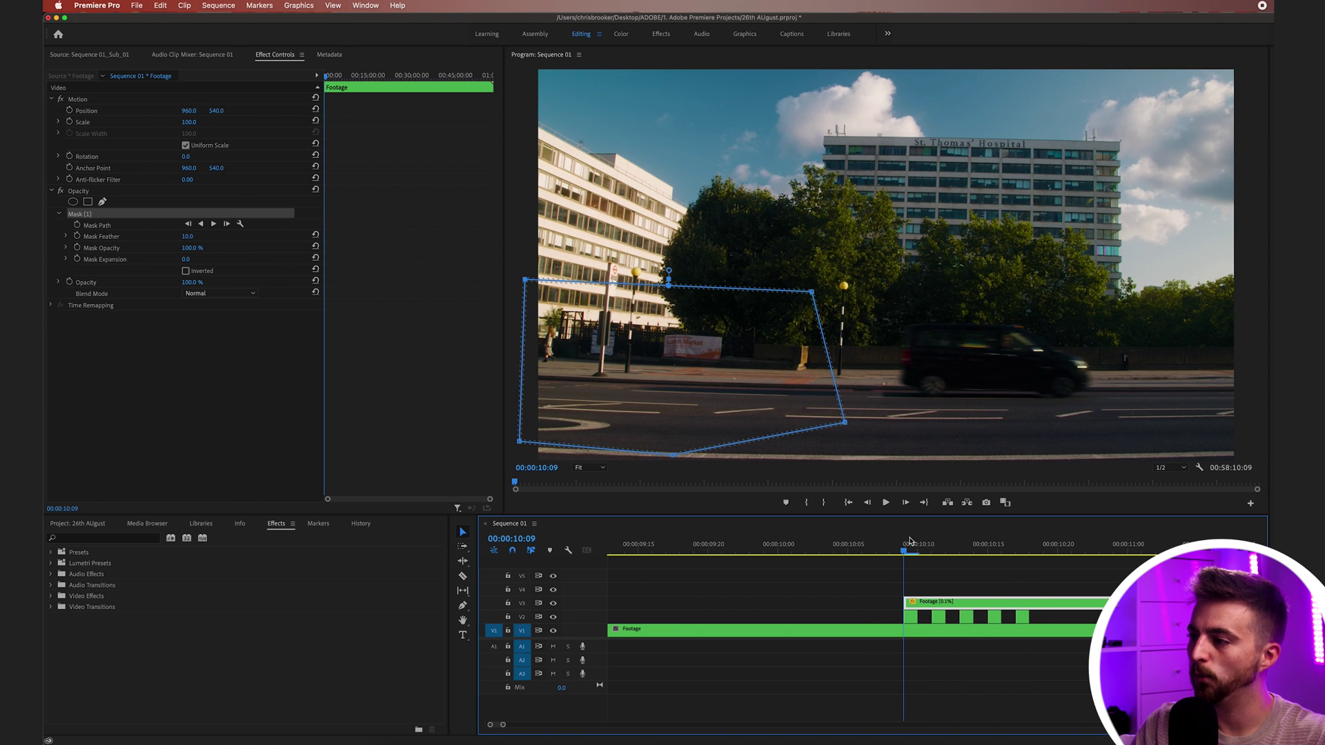
Cut the beginning of the masked V3 clip into one-frame pieces above the flicker pieces on V2.
{"action": "left_click", "coordinate": [917, 582]}
{"action": "key", "text": "="}
{"action": "mouse_move", "coordinate": [941, 550]}
{"action": "left_mouse_down"}
{"action": "mouse_move", "coordinate": [951, 554]}
{"action": "mouse_move", "coordinate": [917, 555]}
{"action": "mouse_move", "coordinate": [937, 561]}
{"action": "left_mouse_up"}
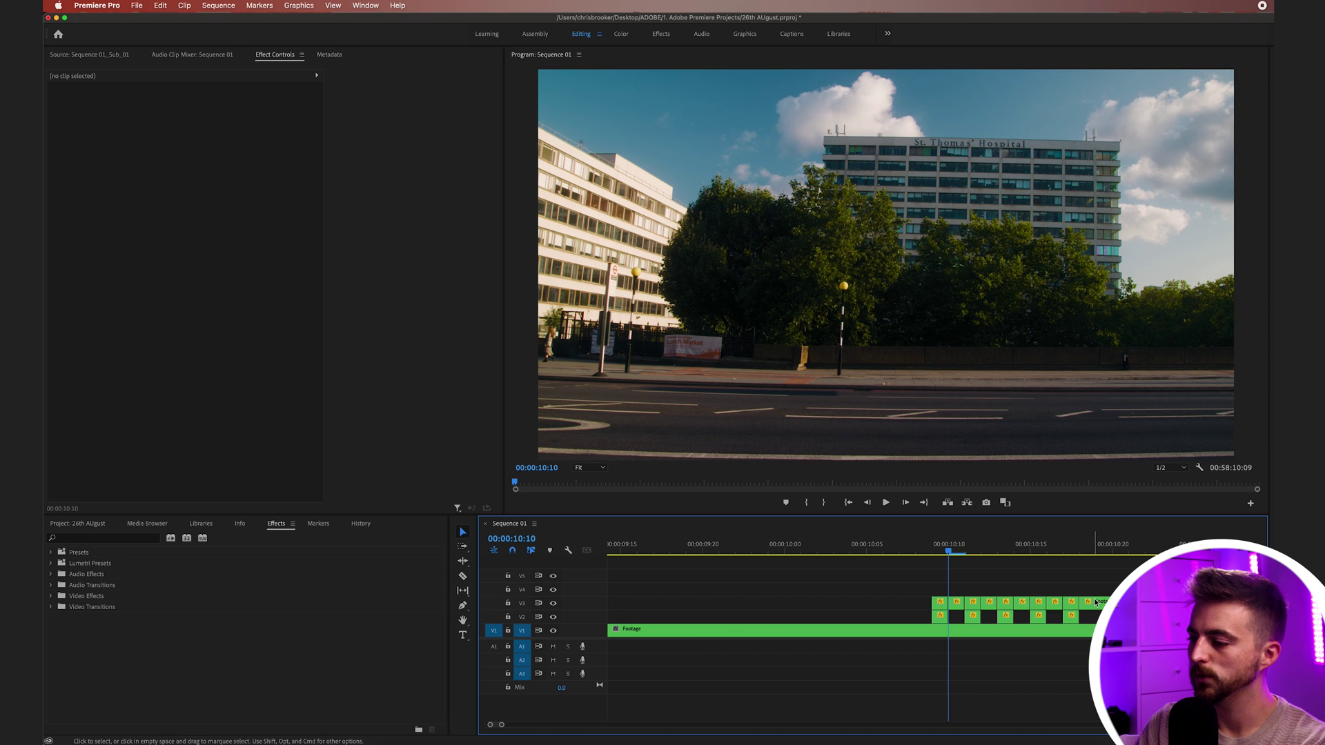
Delete the long remainder of the V3 clip and its pieces above the V2 gaps, keeping only those above V2 pieces.
{"action": "left_click", "coordinate": [1095, 603]}
{"action": "key", "text": "Delete"}
{"action": "left_click", "coordinate": [957, 602]}
{"action": "key", "text": "Delete"}
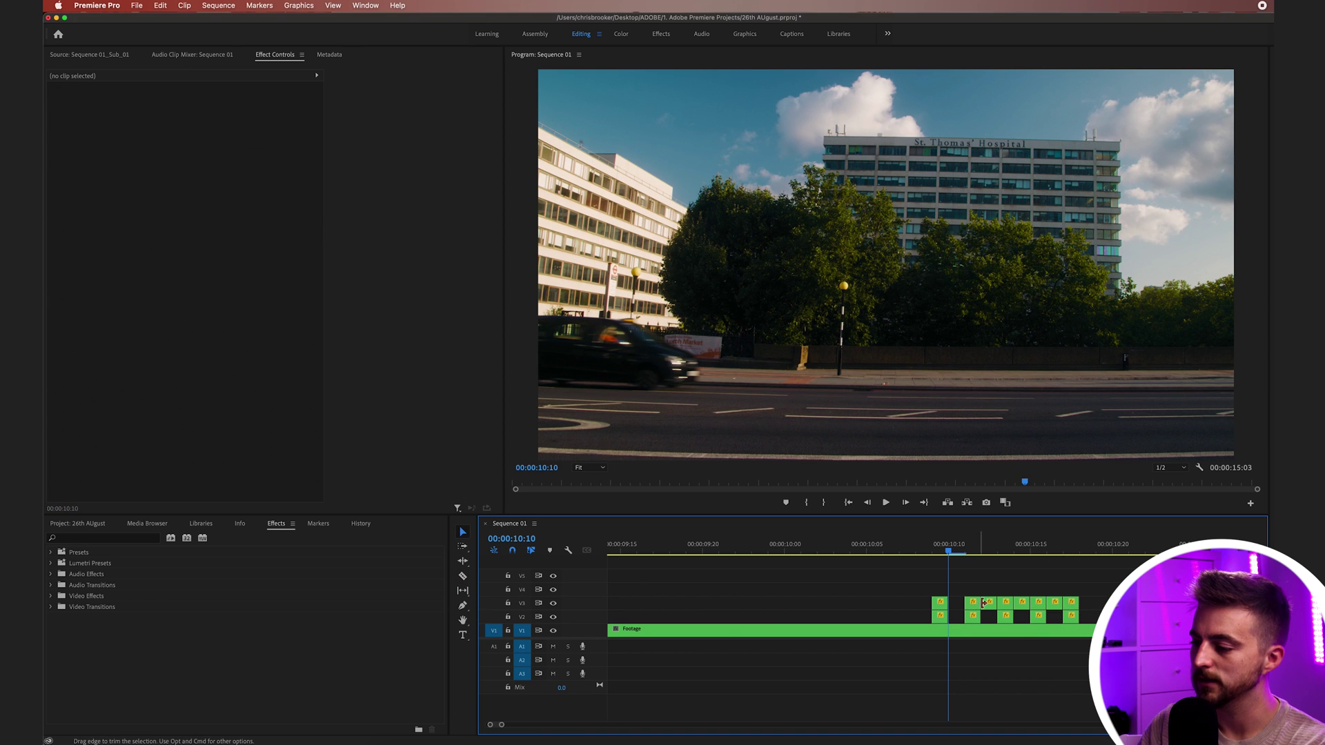
{"action": "left_click", "coordinate": [992, 605]}
{"action": "key", "text": "Delete"}
{"action": "left_click", "coordinate": [1024, 604]}
{"action": "key", "text": "Delete"}
{"action": "left_click", "coordinate": [1056, 604]}
{"action": "key", "text": "Delete"}
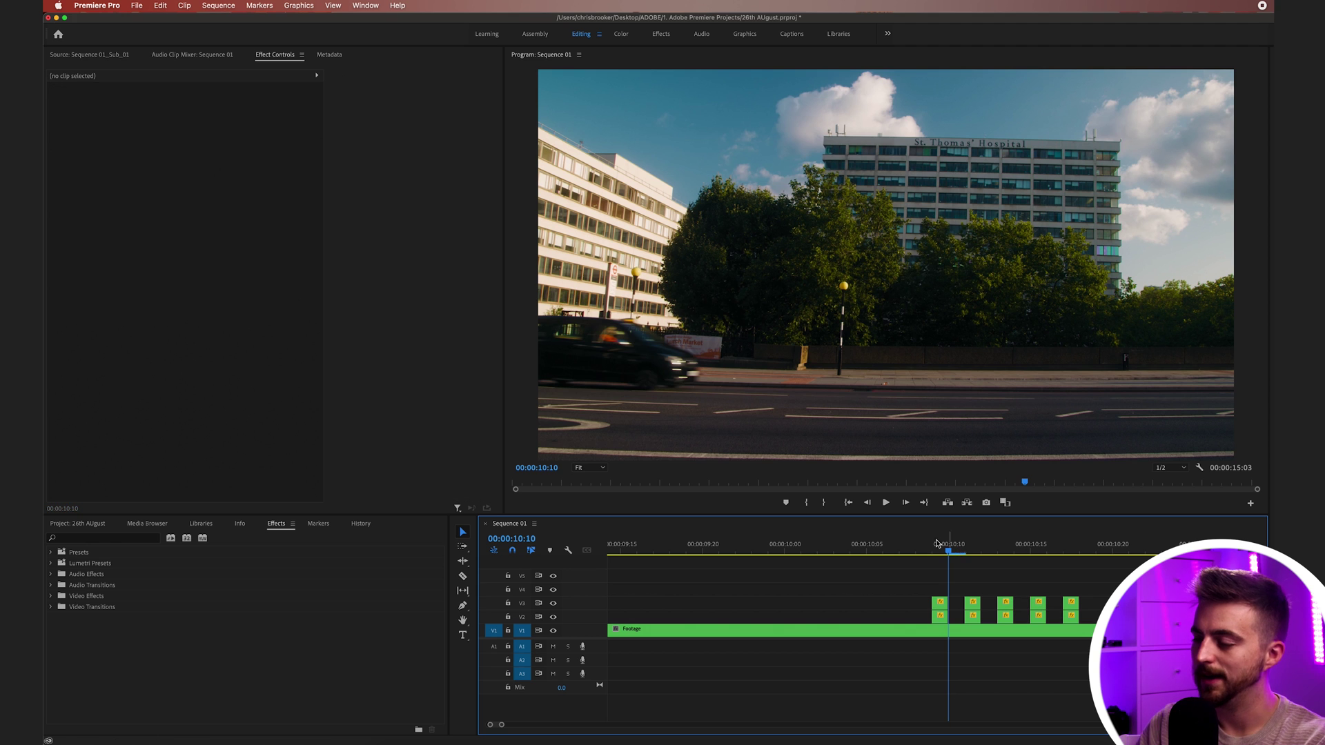
Rework the V2 and V3 flicker pieces into stacked two-frame pairs separated by one-frame gaps, starting at about 00:00:10:08.
{"action": "left_click_drag", "start_coordinate": [941, 542], "coordinate": [997, 546]}
{"action": "left_click_drag", "start_coordinate": [956, 616], "coordinate": [1073, 618]}
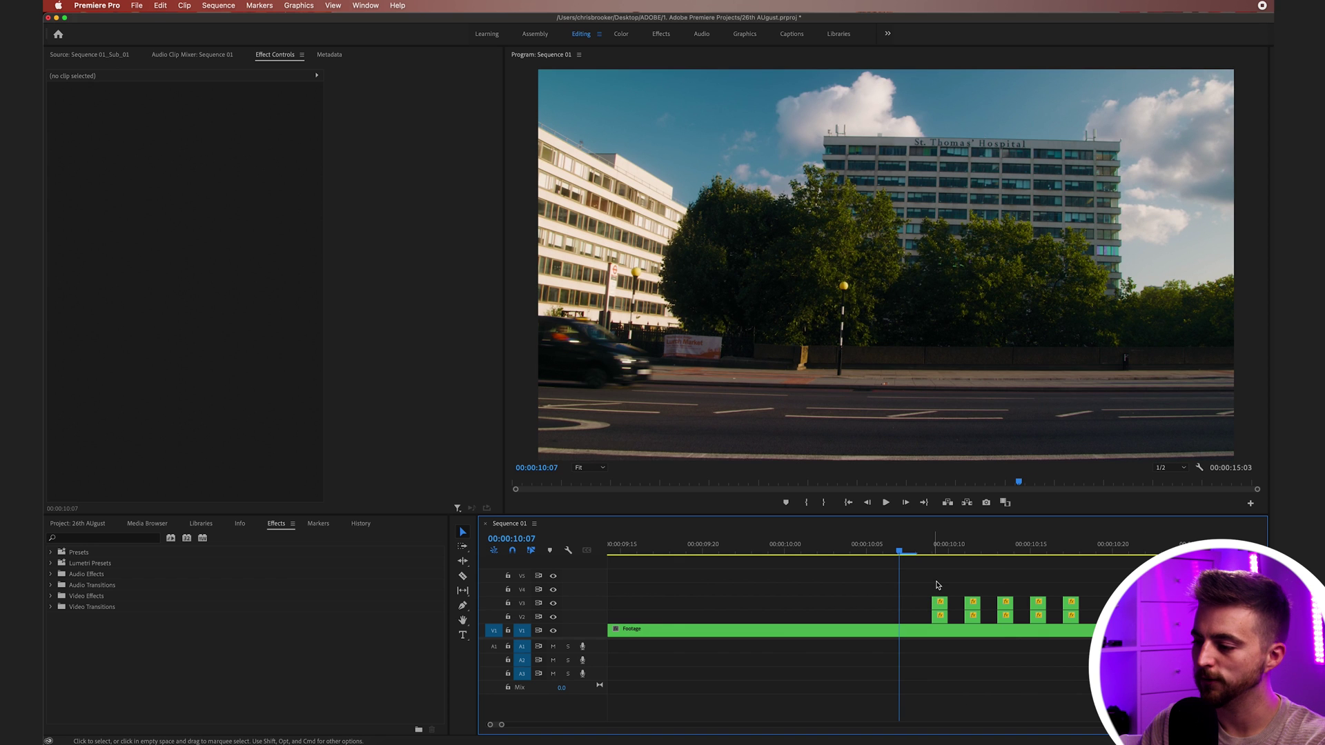
{"action": "left_click_drag", "start_coordinate": [1078, 617], "coordinate": [1094, 616]}
Play back the flicker section and delete the last two pairs of stacked pieces on V2 and V3.
{"action": "key", "text": "space"}
{"action": "key", "text": "space"}
{"action": "left_click", "coordinate": [817, 550]}
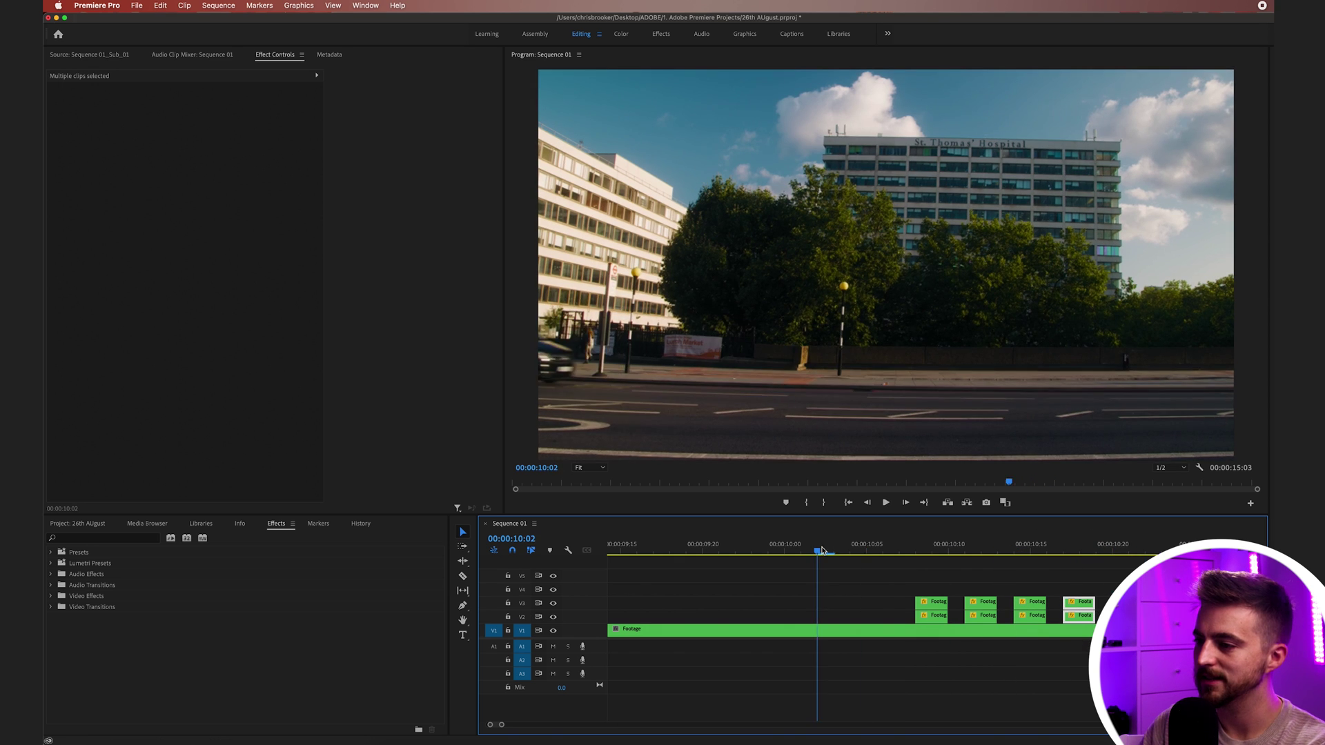
{"action": "key", "text": "space"}
{"action": "key", "text": "space"}
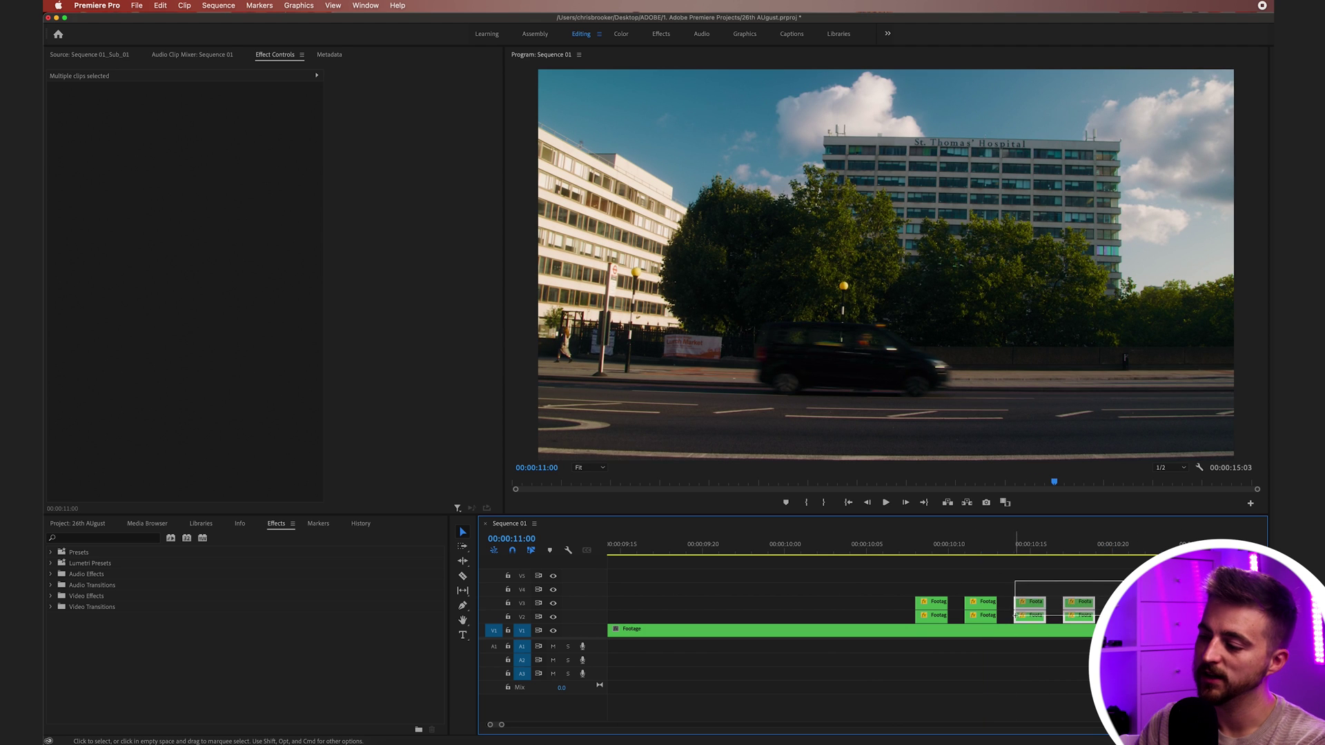
{"action": "key", "text": "Delete"}
Play back the section from about 00:00:10:01 several times to review the flicker with two remaining pairs of pieces.
{"action": "left_click", "coordinate": [844, 544]}
{"action": "key", "text": "space"}
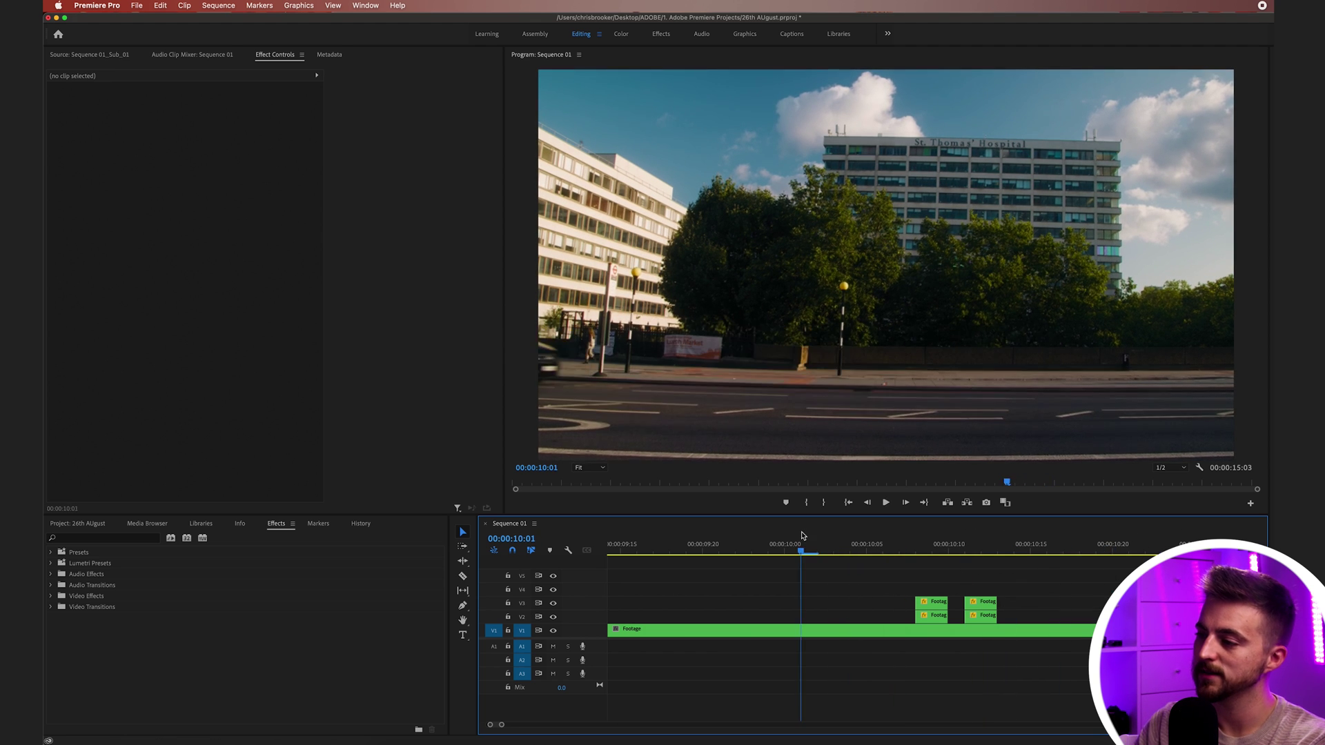
{"action": "key", "text": "space"}
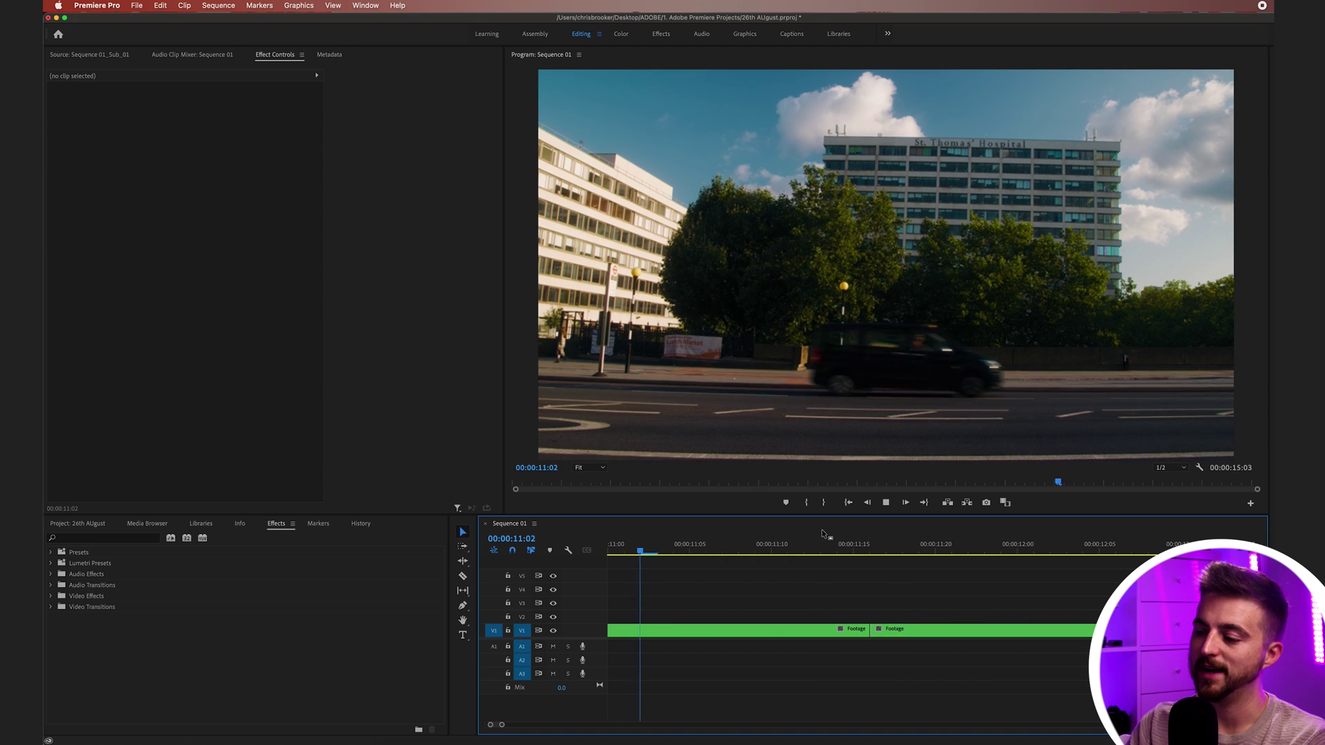
{"action": "key", "text": "space"}
{"action": "key", "text": "minus"}
{"action": "key", "text": "minus"}
{"action": "key", "text": "minus"}
{"action": "left_click", "coordinate": [839, 546]}
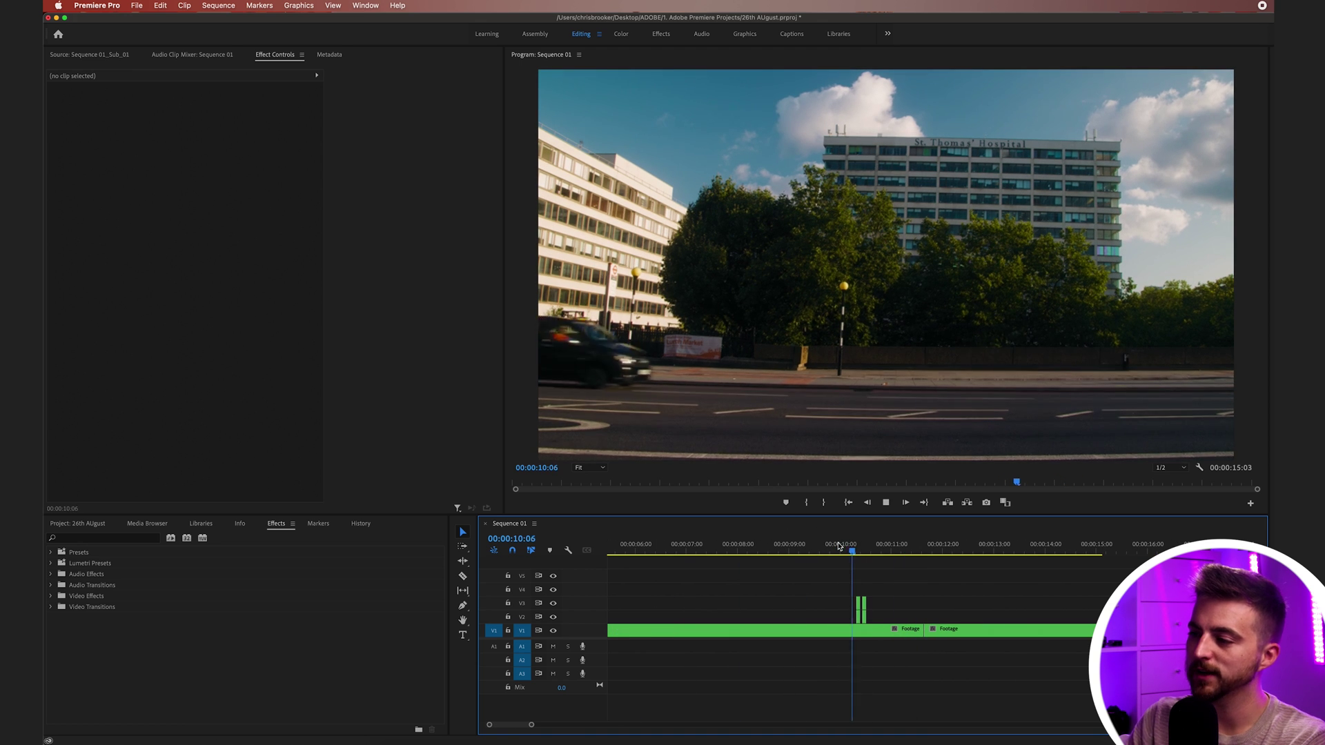
{"action": "key", "text": "space"}
{"action": "left_click", "coordinate": [839, 545]}
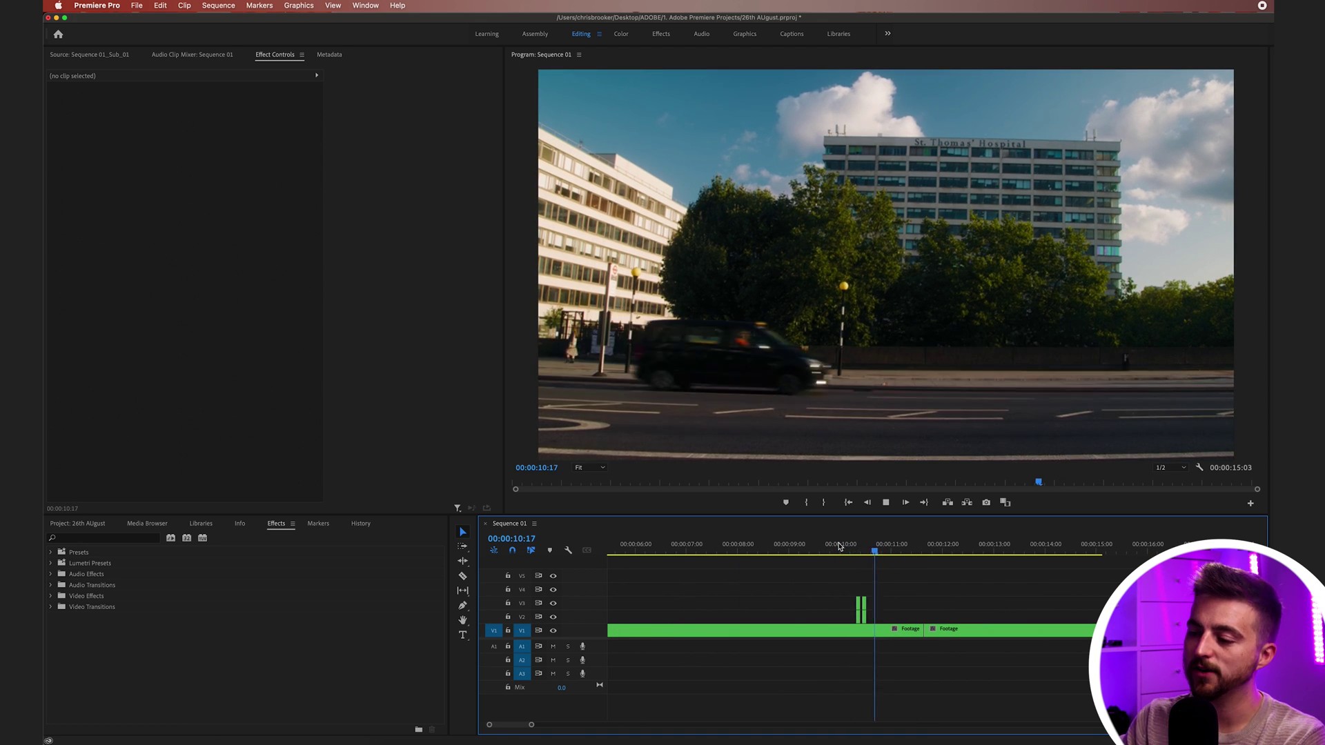